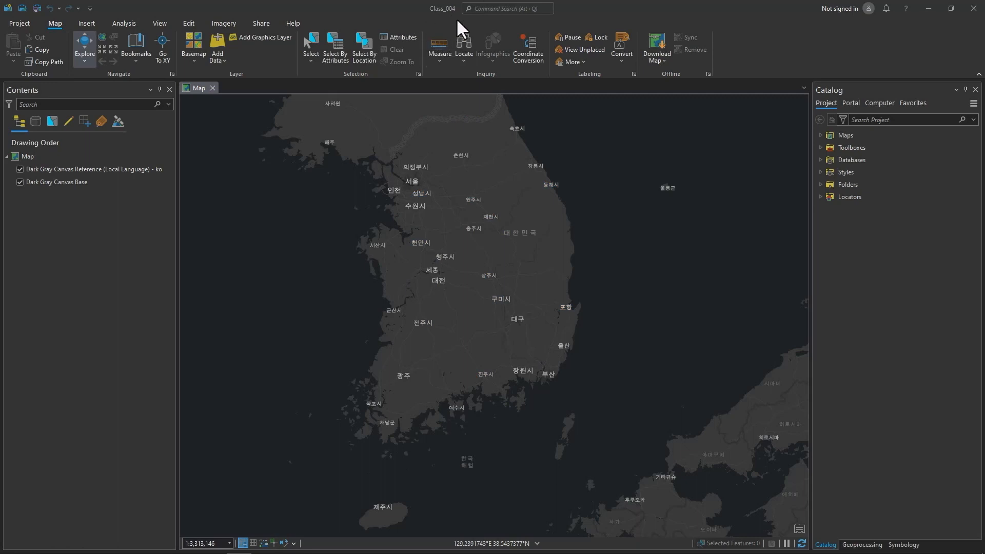
- Start a new feature class in the Class_004.gdb geodatabase and set its feature type to Point
{"action": "left_click", "coordinate": [820, 159]}
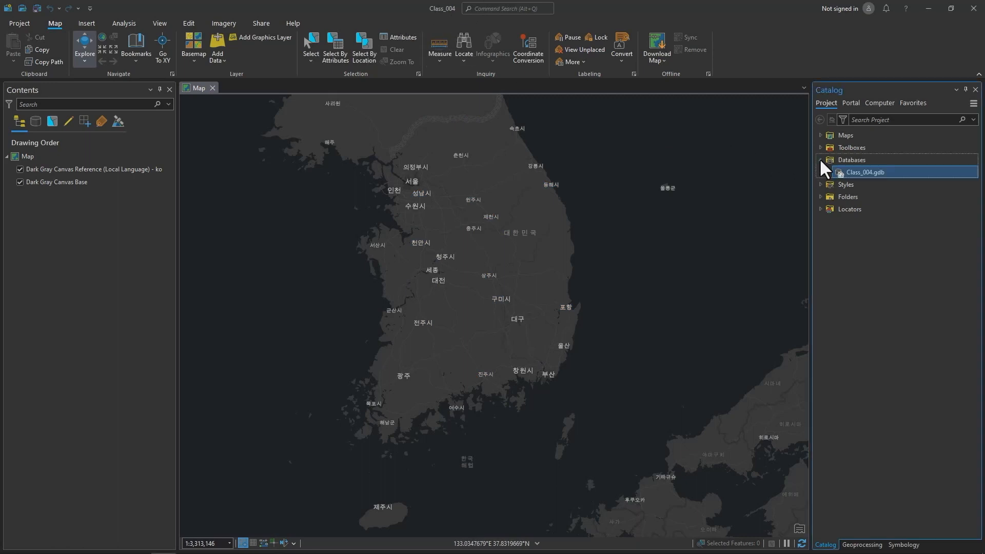
{"action": "right_click", "coordinate": [841, 172]}
{"action": "mouse_move", "coordinate": [751, 63]}
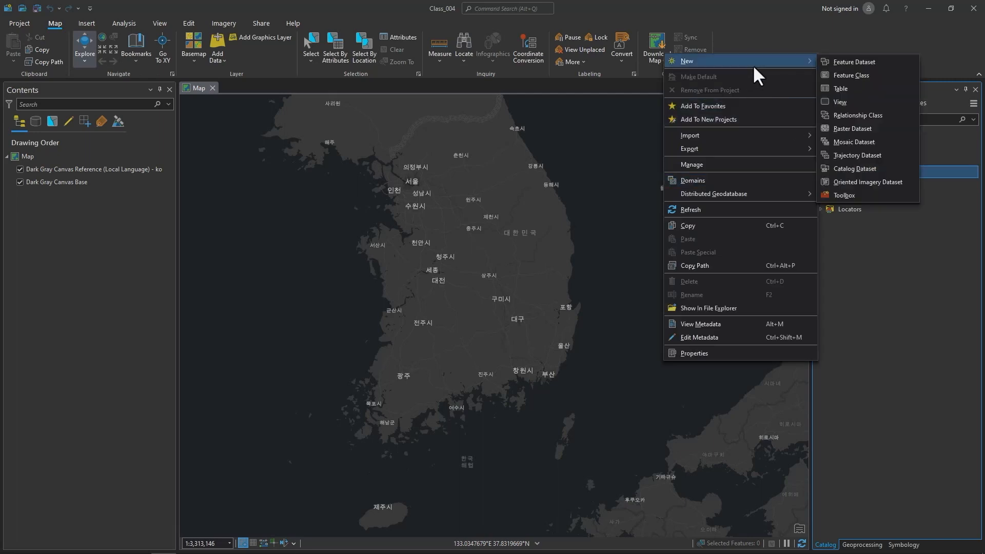
{"action": "left_click", "coordinate": [853, 75]}
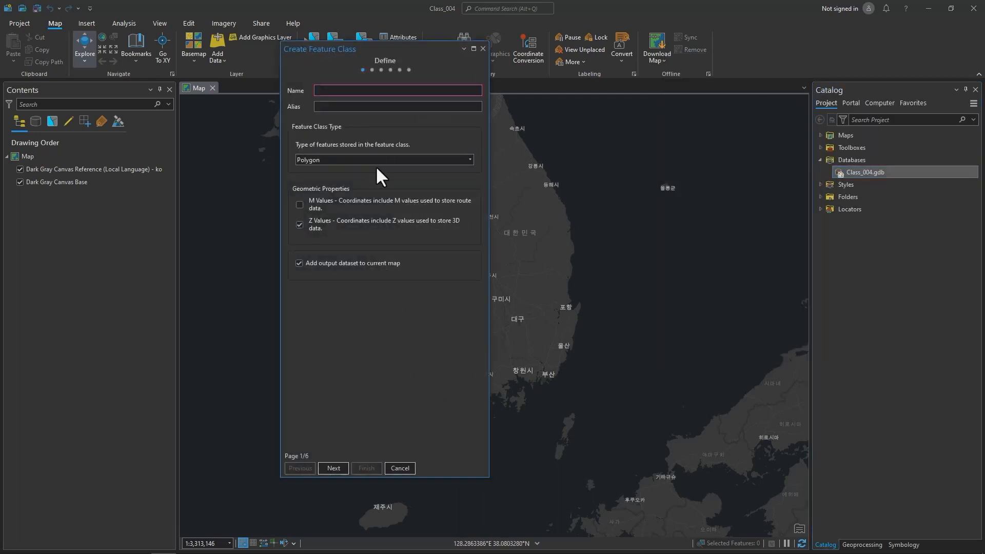
{"action": "left_click", "coordinate": [466, 159]}
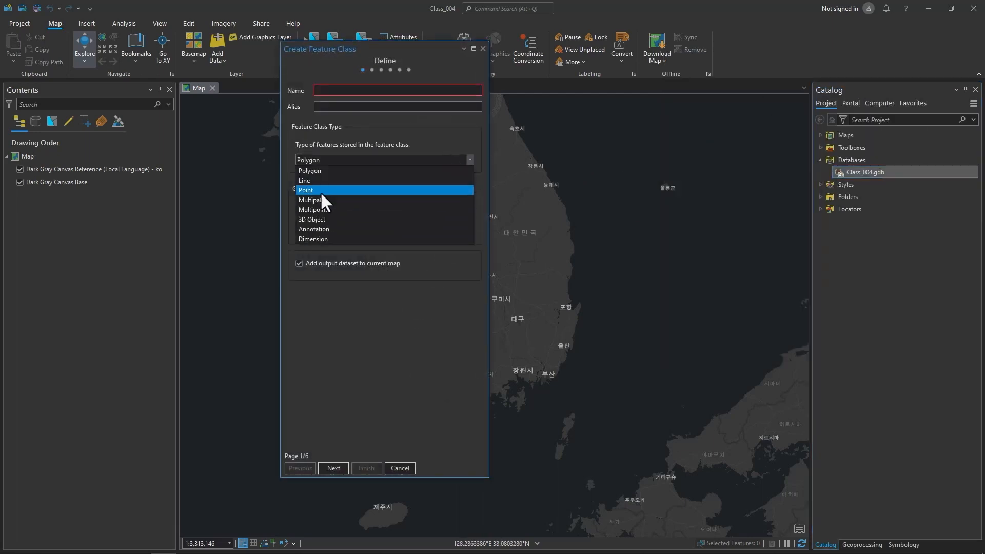
{"action": "left_click", "coordinate": [320, 191]}
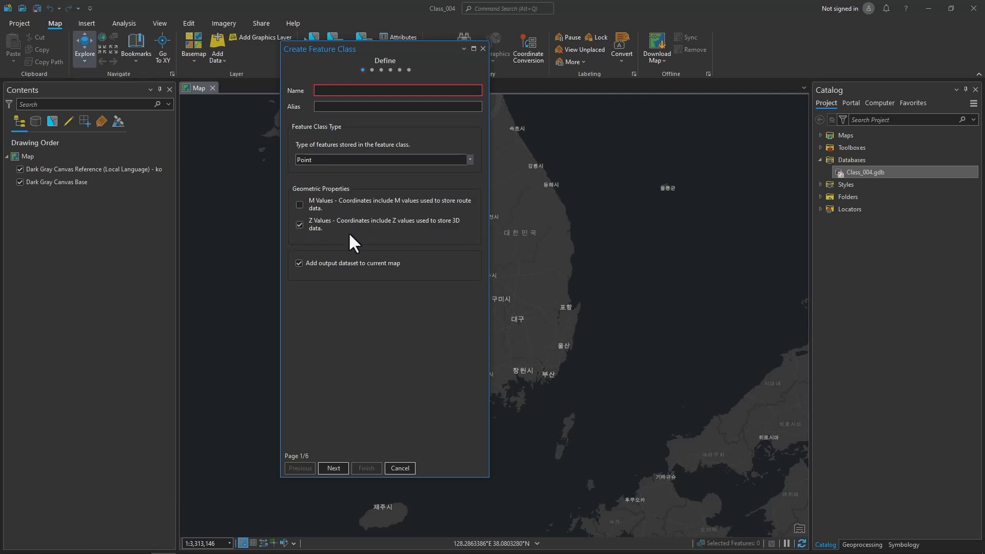
- Exclude Z values, name the feature class Point with the alias Point입니다!, and continue to its field definitions
{"action": "left_click", "coordinate": [299, 225]}
{"action": "left_click", "coordinate": [397, 91]}
{"action": "type", "text": "Point"}
{"action": "key", "text": "Tab"}
{"action": "type", "text": "Point입니다"}
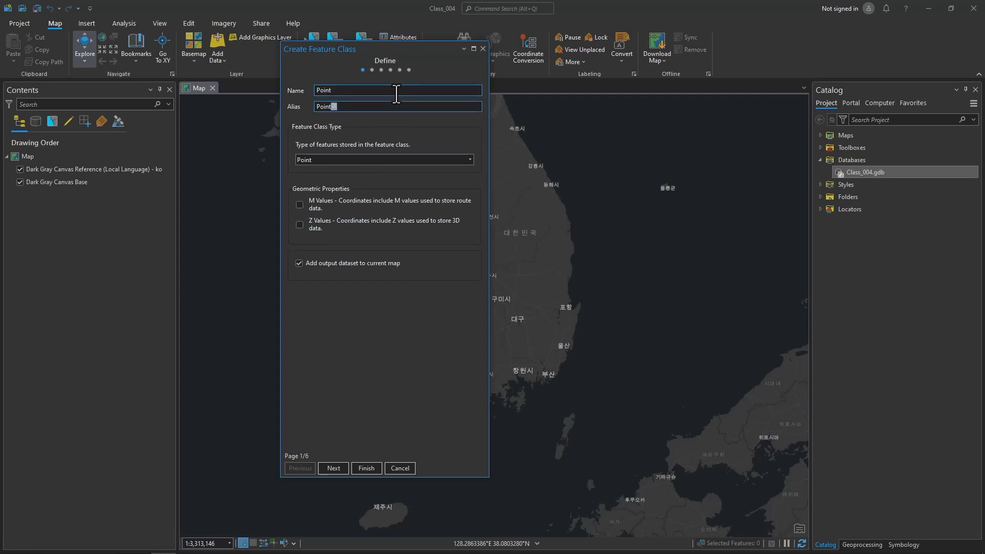
{"action": "left_click", "coordinate": [332, 467]}
{"action": "left_click_drag", "start_coordinate": [419, 56], "coordinate": [504, 58]}
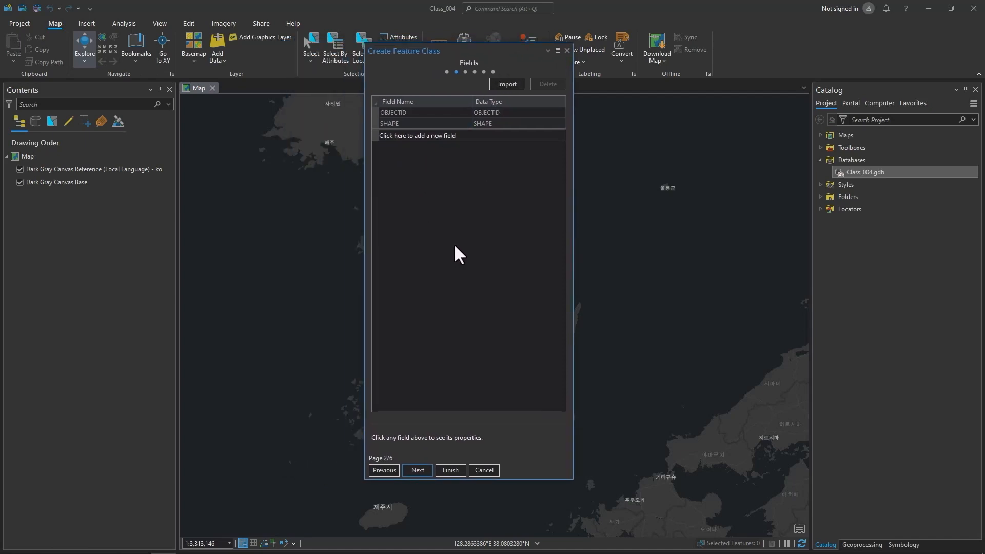
- Add two fields named Brand and Type to the feature class, both with the Short data type
{"action": "left_click", "coordinate": [414, 138]}
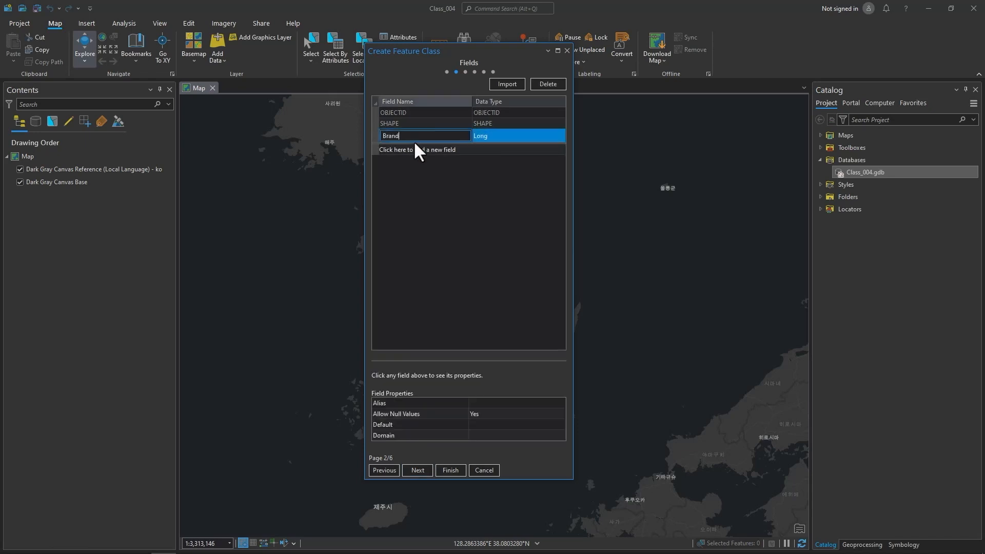
{"action": "type", "text": "Brand"}
{"action": "left_click", "coordinate": [487, 136]}
{"action": "left_click", "coordinate": [487, 145]}
{"action": "left_click", "coordinate": [431, 149]}
{"action": "type", "text": "Type"}
{"action": "left_click", "coordinate": [482, 146]}
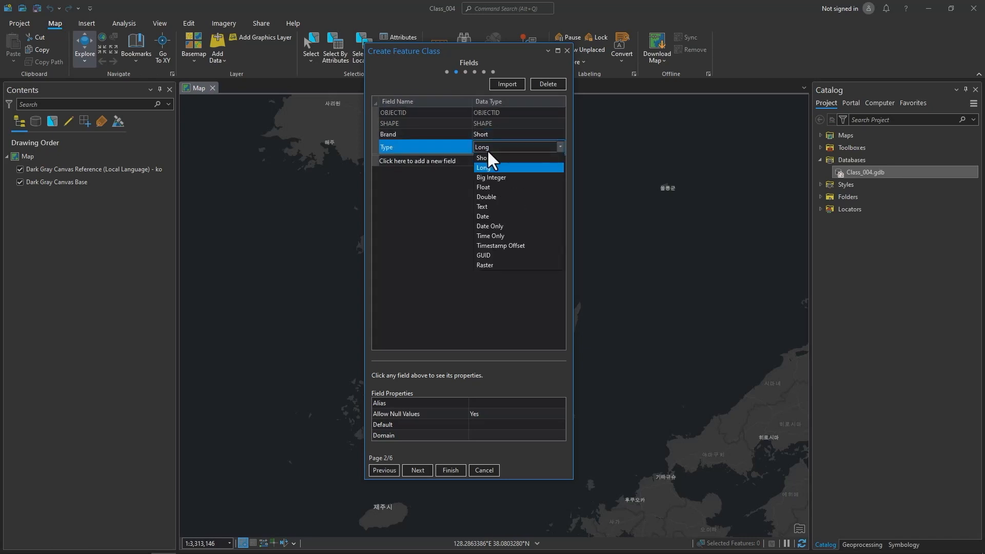
{"action": "left_click", "coordinate": [490, 155]}
- Add a FuelType field with the Short data type and a KPL field with the Float data type
{"action": "left_click", "coordinate": [426, 161]}
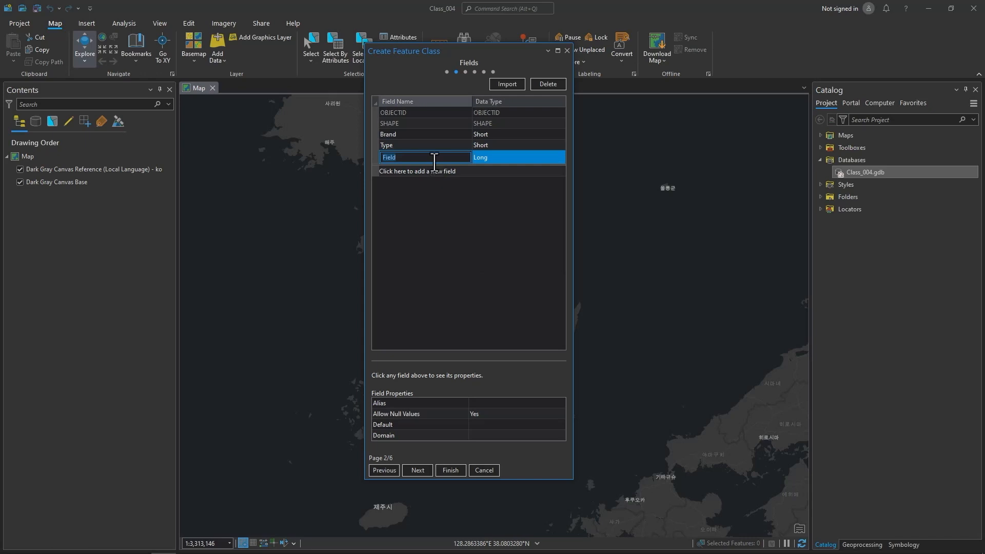
{"action": "type", "text": "FuelType"}
{"action": "left_click", "coordinate": [512, 157]}
{"action": "left_click", "coordinate": [509, 166]}
{"action": "left_click", "coordinate": [446, 171]}
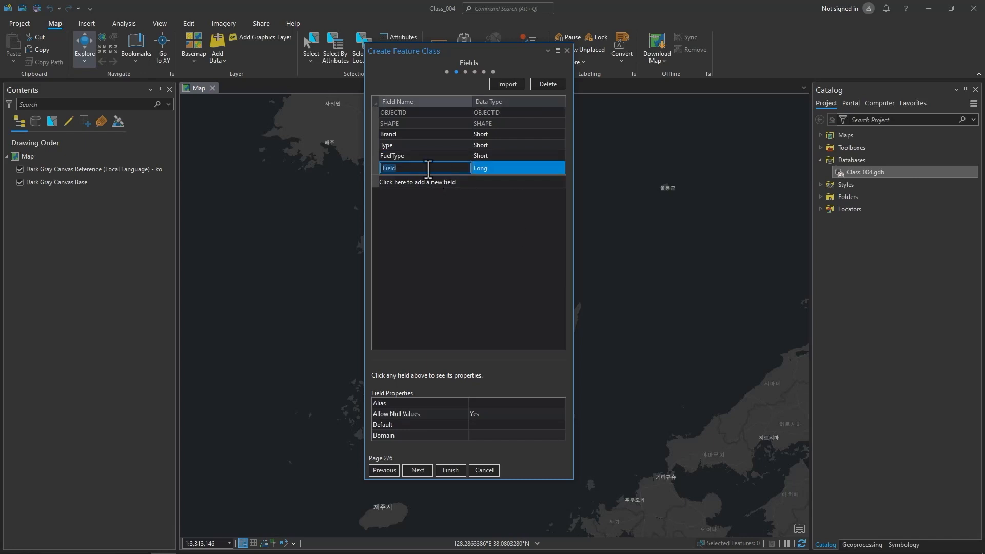
{"action": "type", "text": "KM"}
{"action": "key", "text": "BackSpace"}
{"action": "type", "text": "PL"}
{"action": "left_click", "coordinate": [504, 167]}
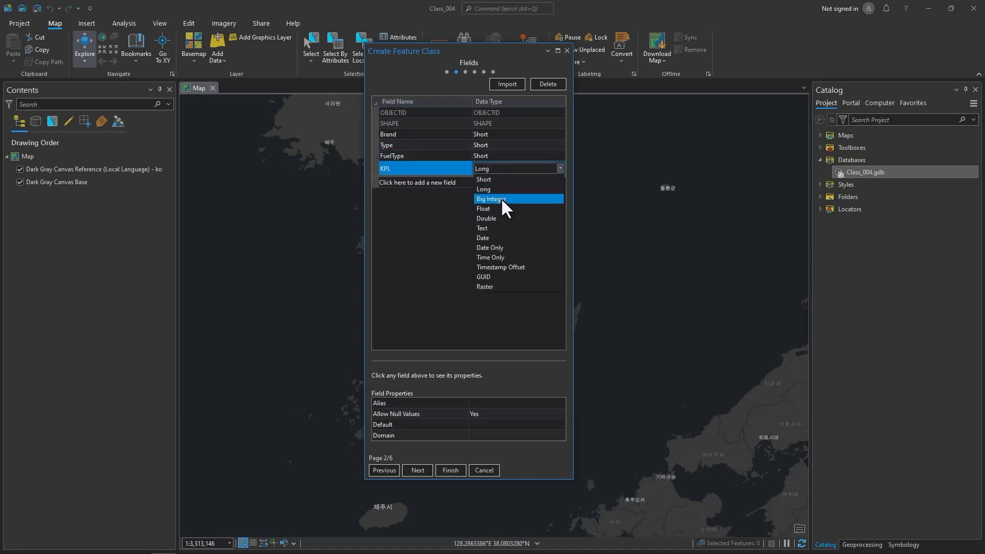
{"action": "left_click", "coordinate": [500, 209]}
- Add a Seat field with the Short data type and finish creating the feature class
{"action": "left_click", "coordinate": [423, 182]}
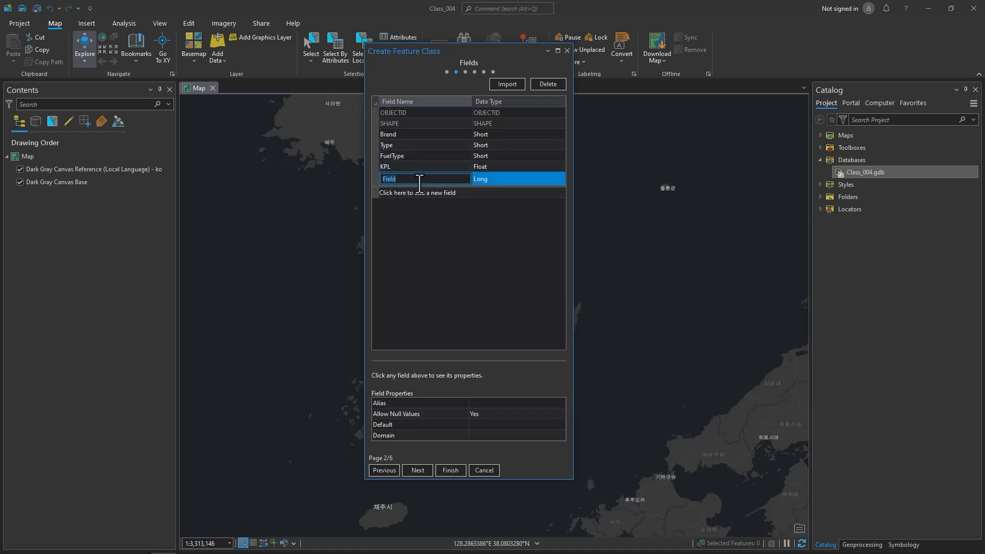
{"action": "type", "text": "Seat"}
{"action": "left_click", "coordinate": [482, 180]}
{"action": "left_click", "coordinate": [486, 193]}
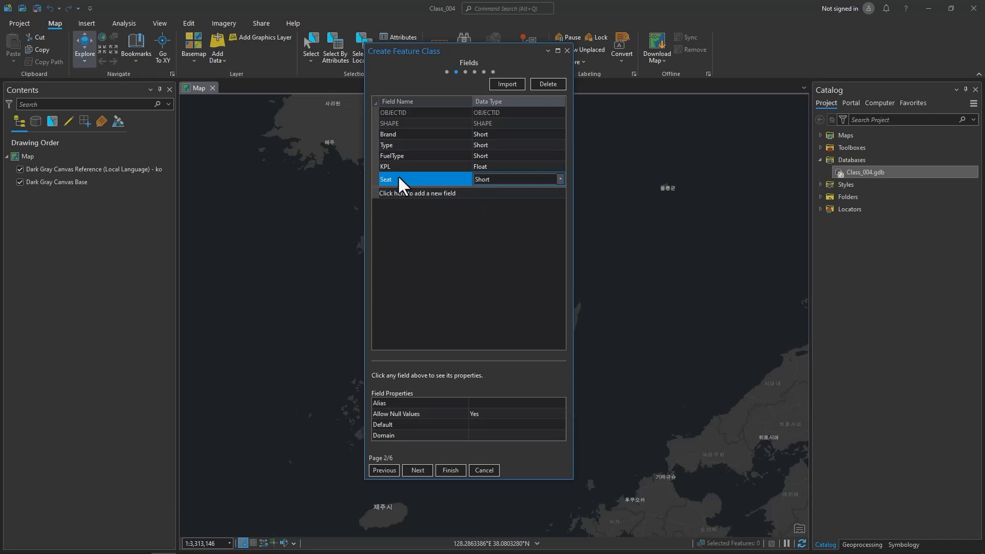
{"action": "left_click_drag", "start_coordinate": [403, 167], "coordinate": [413, 137]}
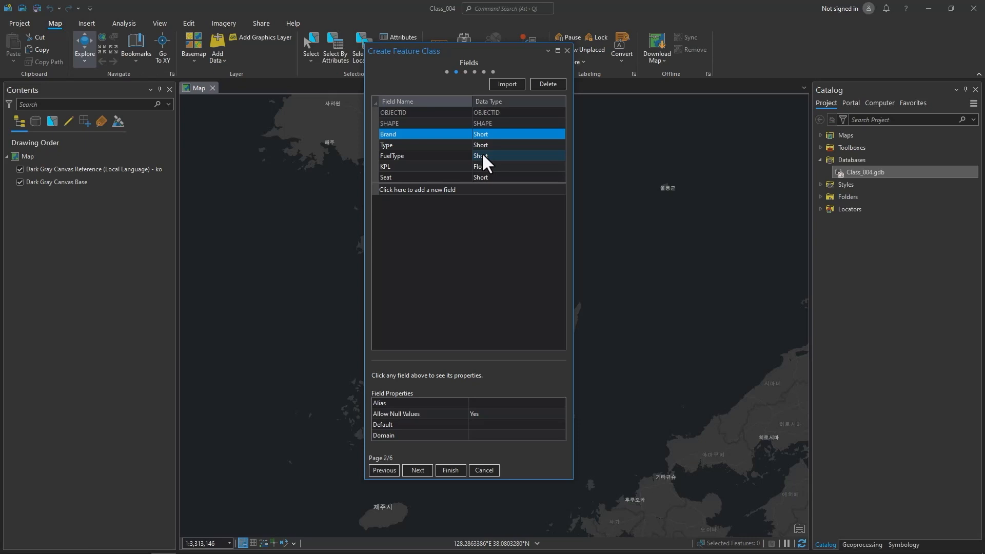
{"action": "left_click", "coordinate": [450, 471]}
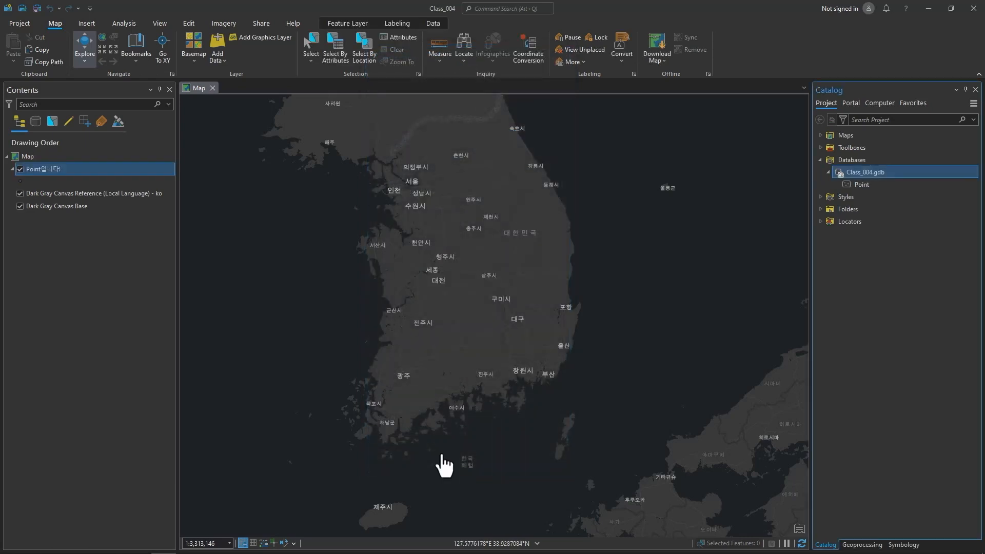
- Search the symbol gallery for "car" and apply the large circled Motor Vehicle symbol to the Point입니다! layer
{"action": "left_click", "coordinate": [20, 180]}
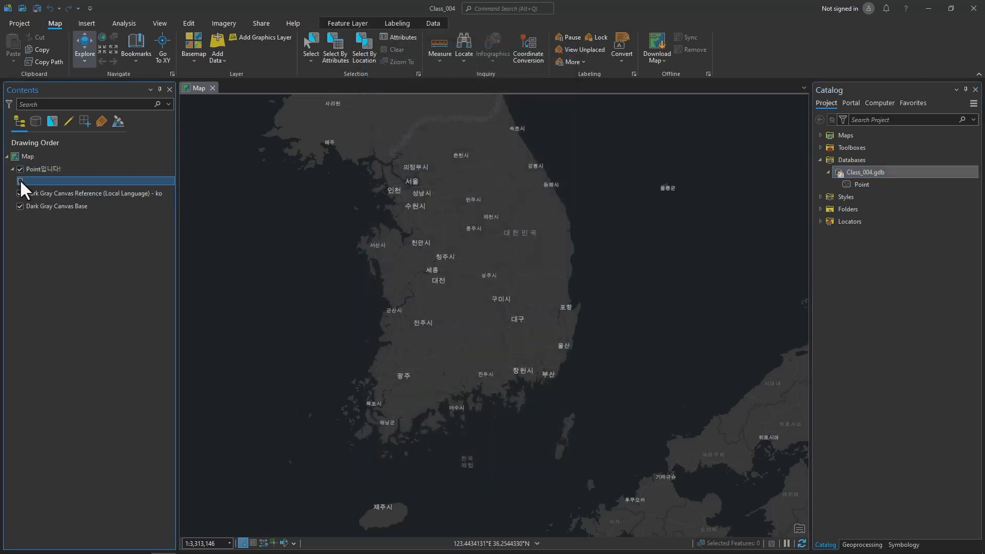
{"action": "left_click", "coordinate": [863, 132]}
{"action": "type", "text": "car"}
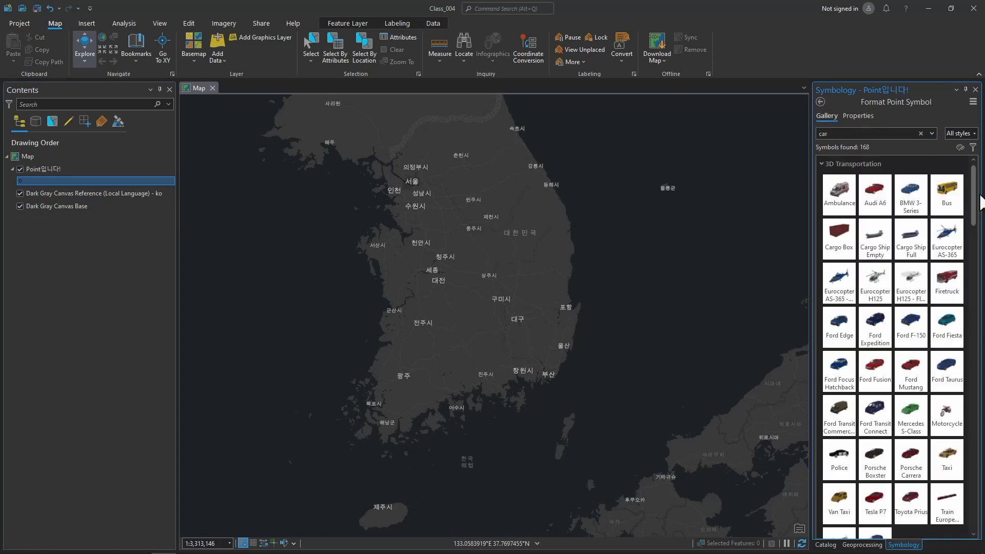
{"action": "left_click", "coordinate": [20, 180]}
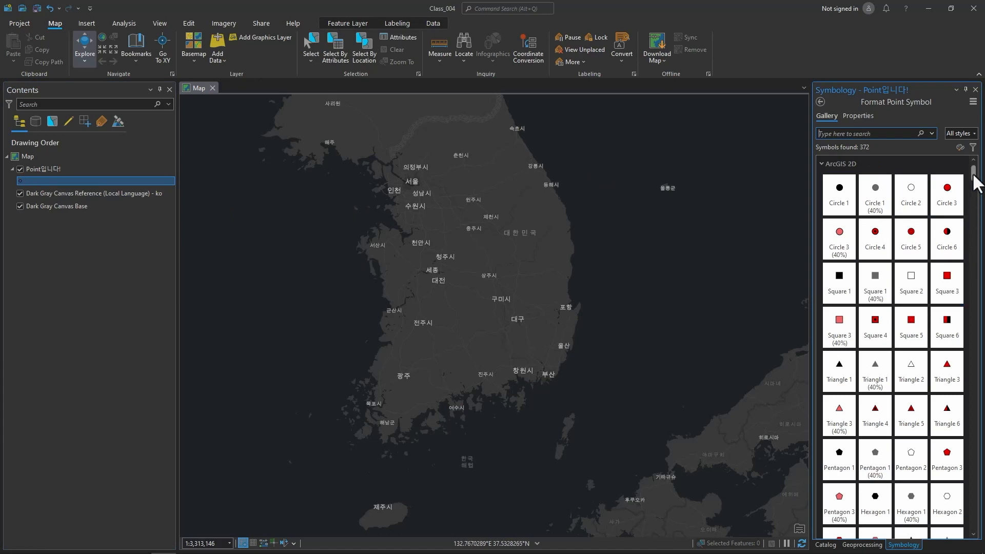
{"action": "left_click", "coordinate": [892, 135]}
{"action": "type", "text": "car"}
{"action": "key", "text": "Return"}
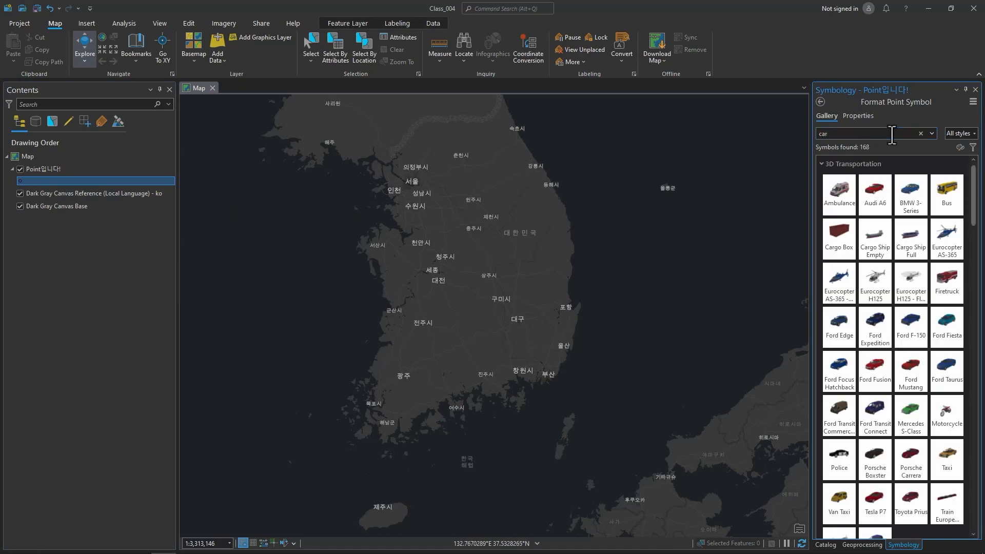
{"action": "scroll", "coordinate": [972, 208], "scroll_direction": "down", "scroll_amount": 3}
{"action": "left_click_drag", "start_coordinate": [973, 208], "coordinate": [971, 369]}
{"action": "left_click", "coordinate": [840, 271]}
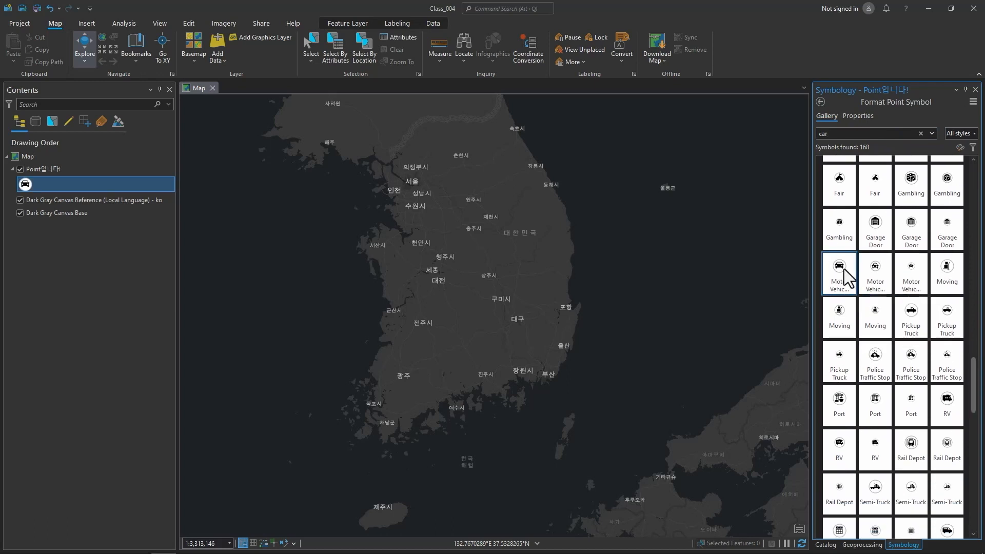
- Review the Point입니다! layer's field design and the geodatabase's domains table, closing both views
{"action": "left_click", "coordinate": [825, 545]}
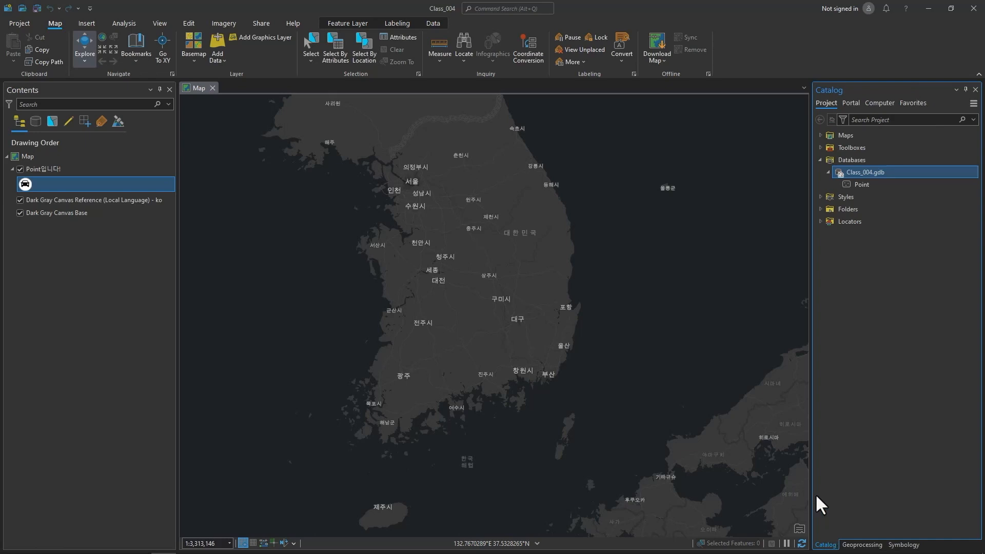
{"action": "left_click", "coordinate": [434, 24]}
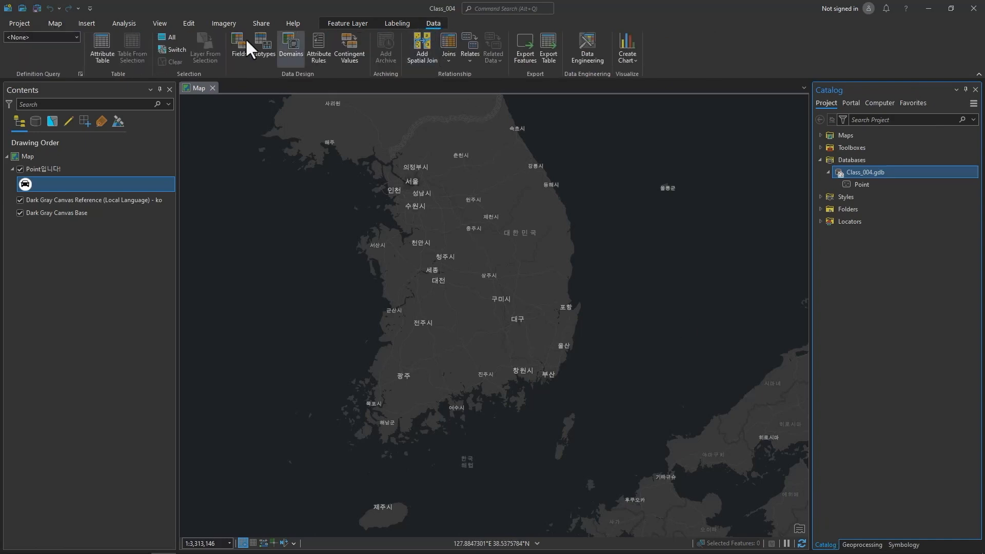
{"action": "left_click", "coordinate": [231, 43]}
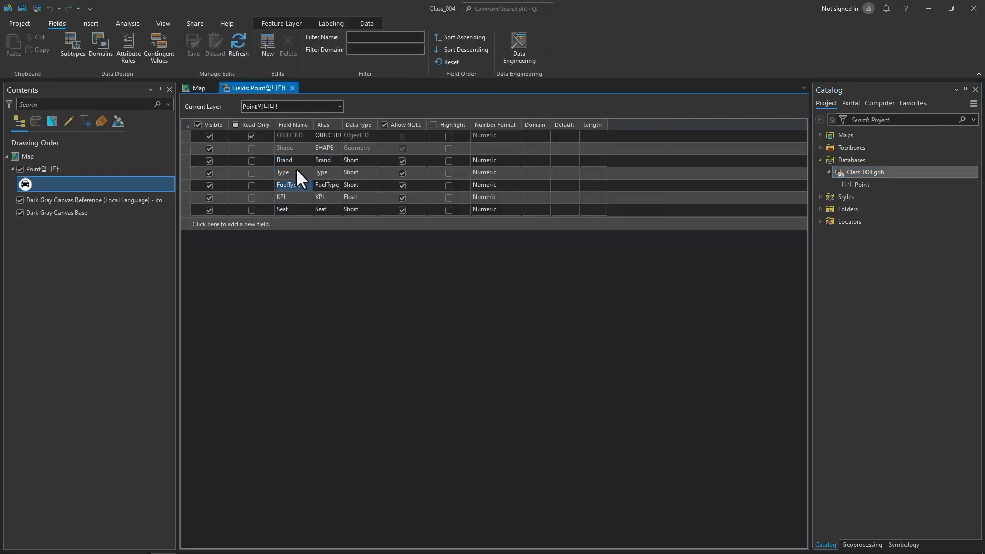
{"action": "left_click", "coordinate": [296, 162]}
{"action": "left_click", "coordinate": [292, 88]}
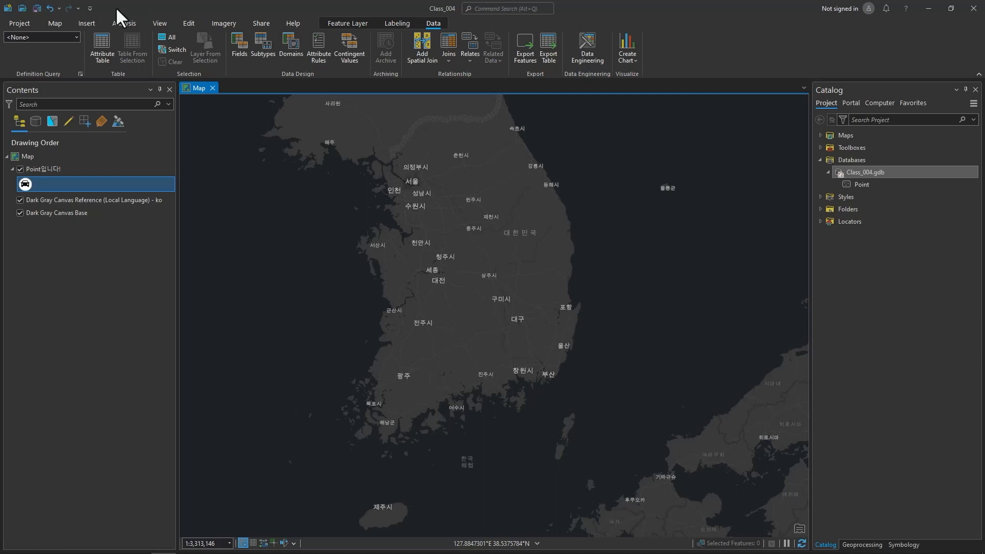
{"action": "left_click", "coordinate": [284, 52]}
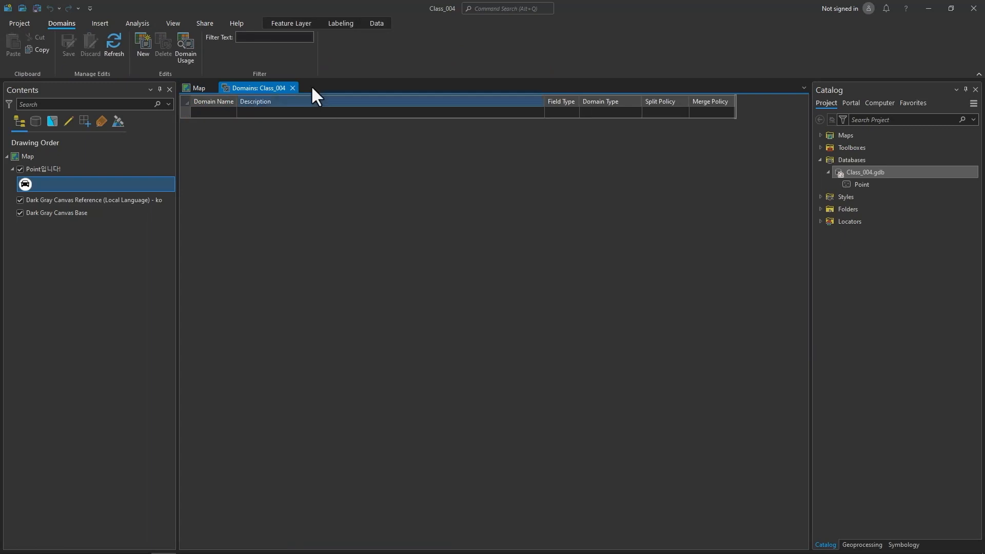
{"action": "left_click", "coordinate": [292, 88]}
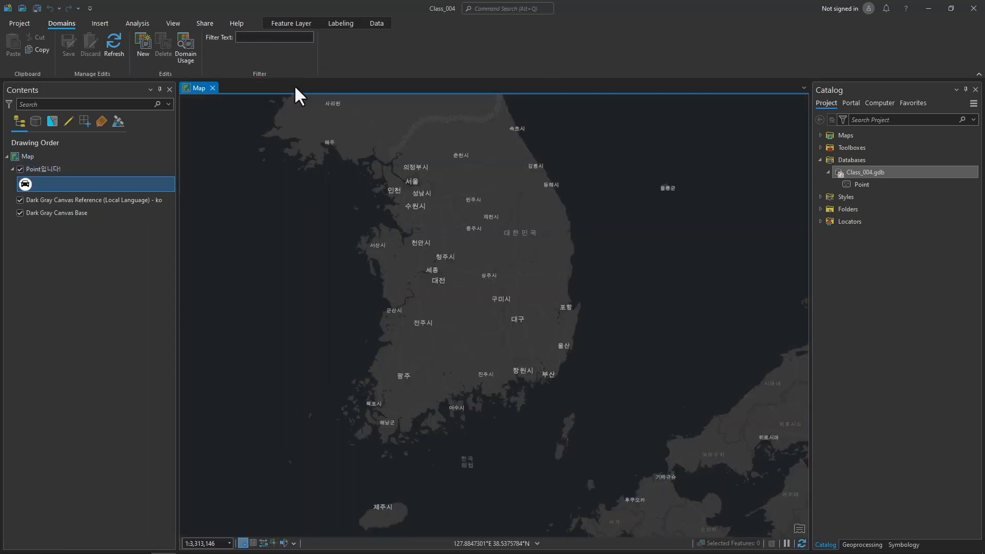
- Create a coded value domain named Brand with the description "Car brand" and the Short field type
{"action": "left_click", "coordinate": [74, 170]}
{"action": "right_click", "coordinate": [72, 170]}
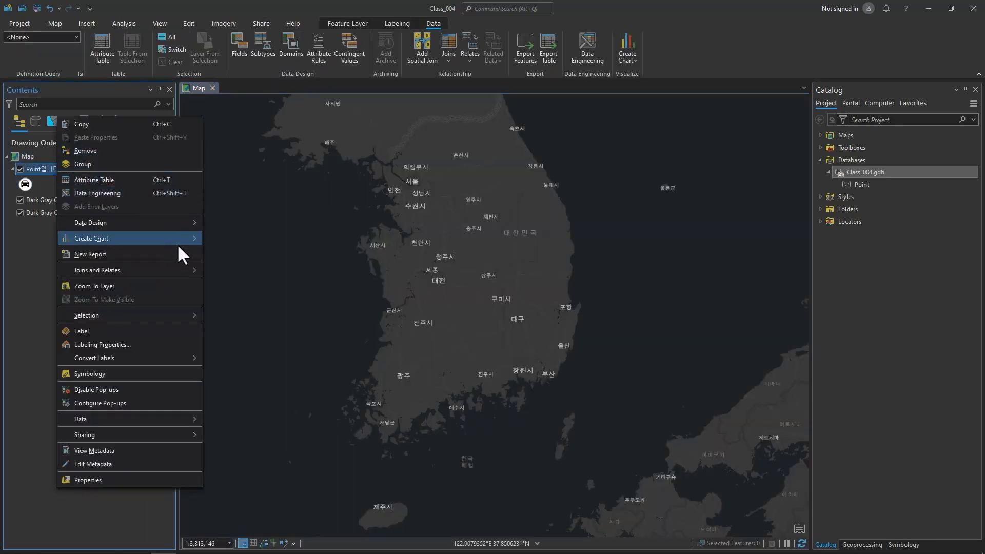
{"action": "mouse_move", "coordinate": [177, 223]}
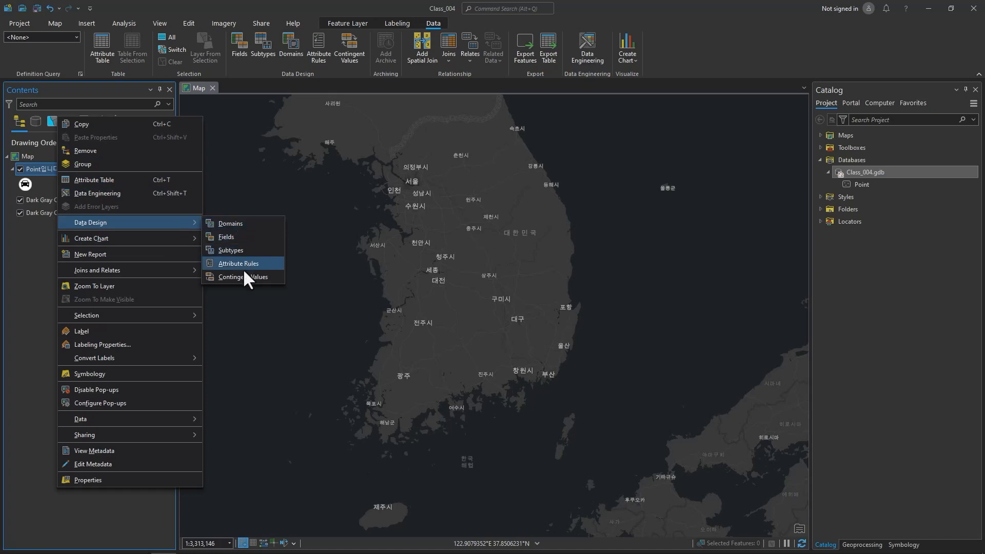
{"action": "left_click", "coordinate": [240, 226]}
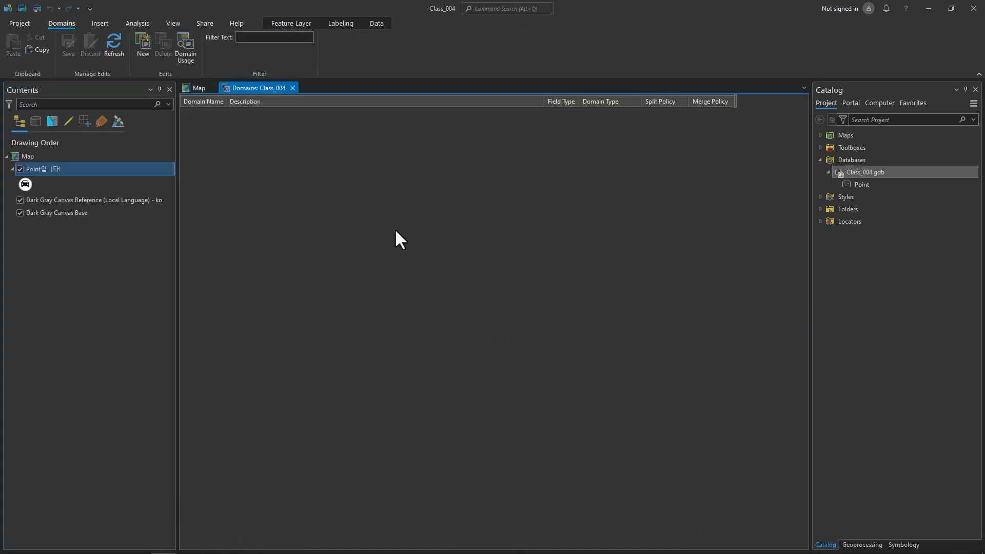
{"action": "left_click", "coordinate": [221, 109]}
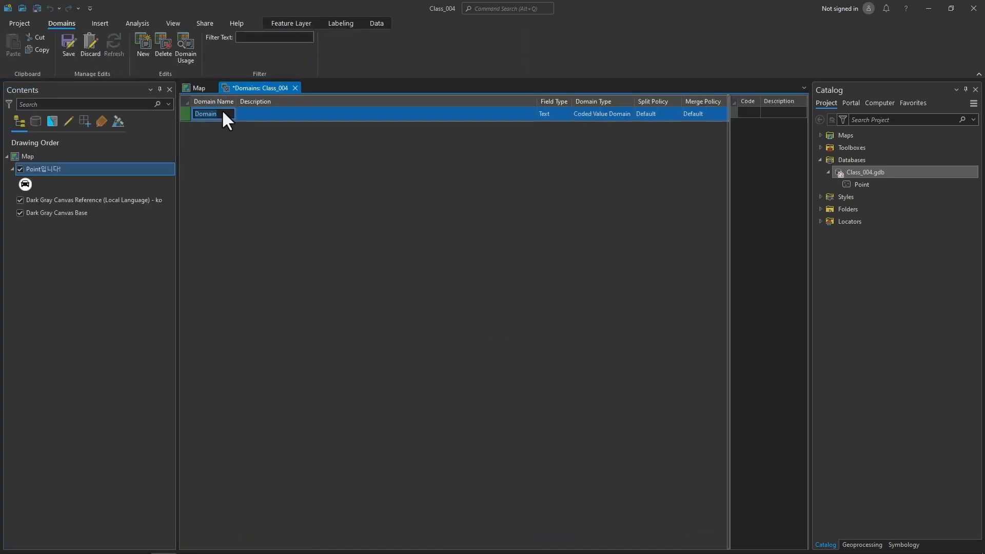
{"action": "type", "text": "Ba"}
{"action": "key", "text": "Tab"}
{"action": "type", "text": "Car brand"}
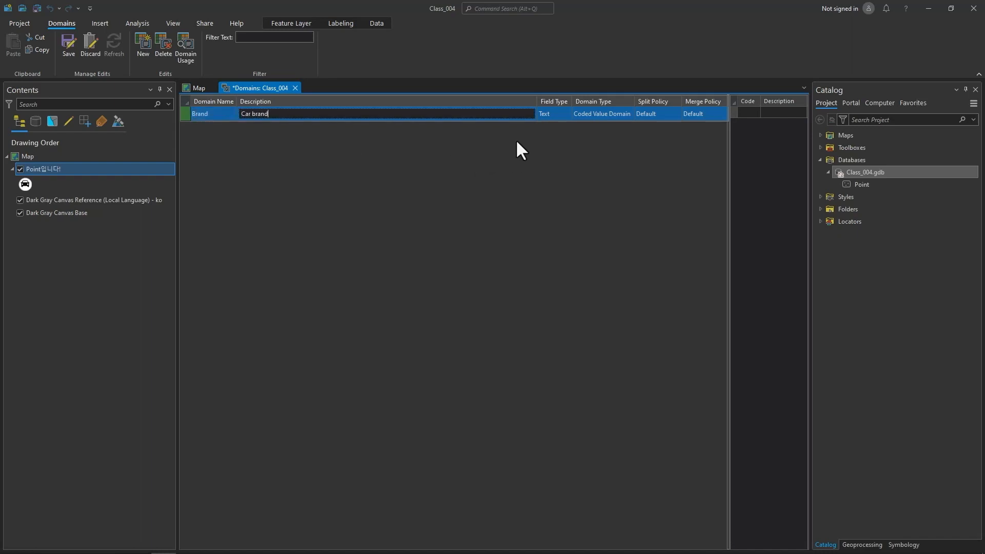
{"action": "left_click", "coordinate": [550, 113]}
{"action": "left_click", "coordinate": [560, 113]}
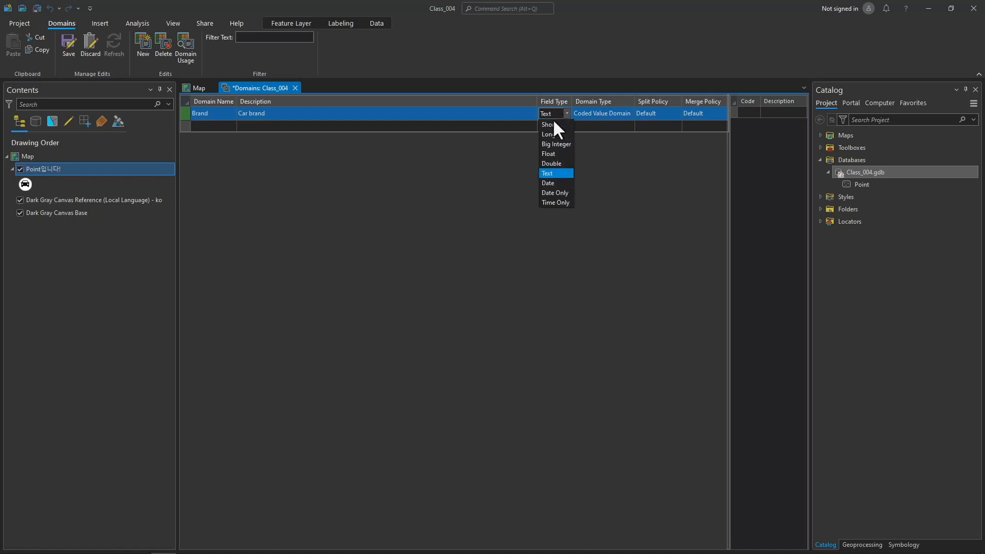
{"action": "left_click", "coordinate": [551, 124]}
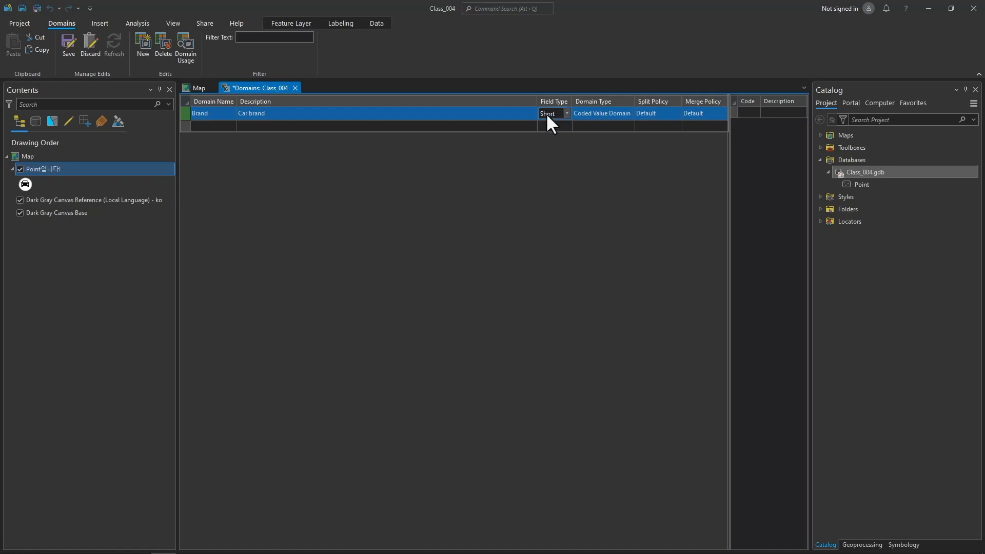
- Add the coded values 1 for Hyundai and 2 for Kia to the Brand domain
{"action": "left_click", "coordinate": [751, 112]}
{"action": "type", "text": "1"}
{"action": "left_click", "coordinate": [774, 114]}
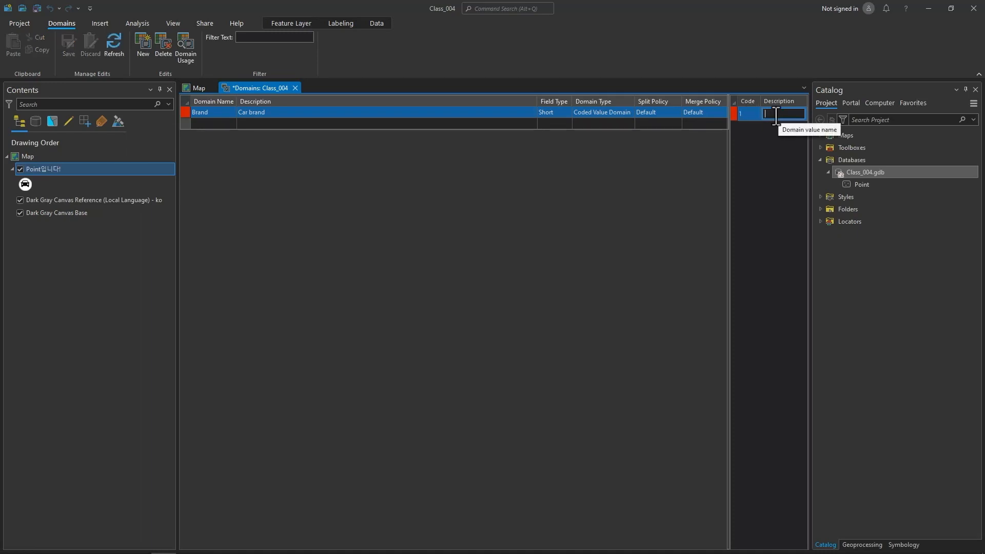
{"action": "type", "text": "Hy"}
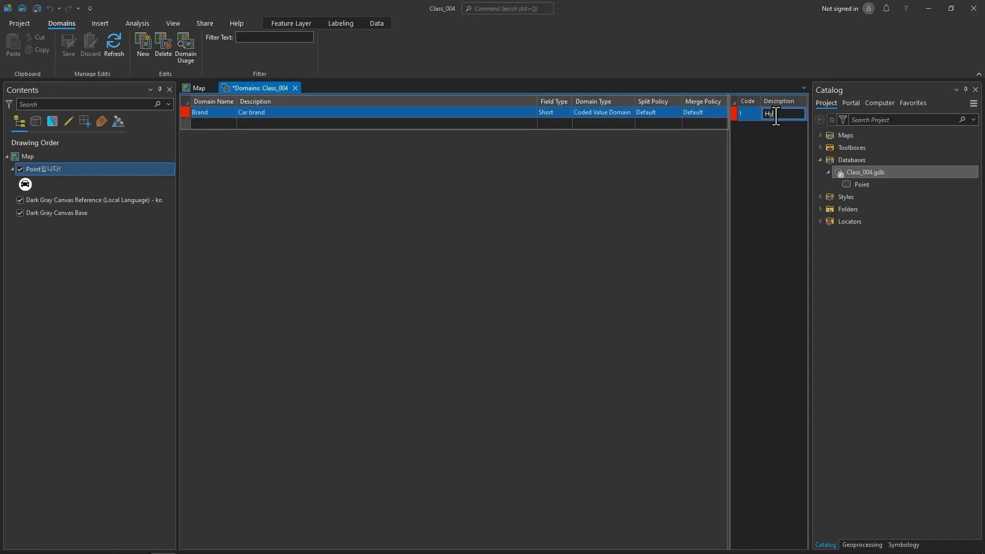
{"action": "type", "text": "undai"}
{"action": "key", "text": "Tab"}
{"action": "left_click", "coordinate": [775, 124]}
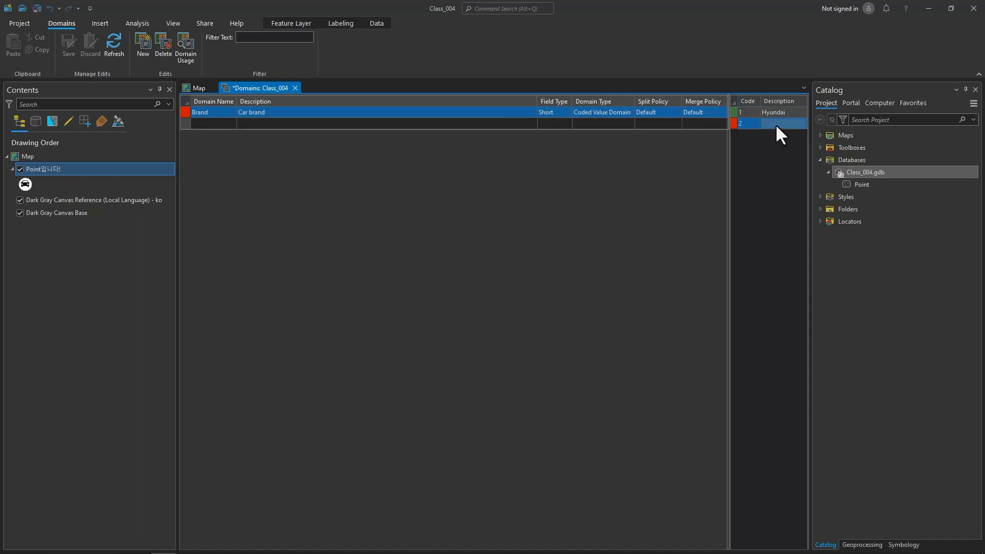
{"action": "type", "text": "Kia"}
{"action": "key", "text": "Tab"}
- Add the coded values 3 for Ford, 4 for Toyota and 5 for Tesla to the Brand domain
{"action": "type", "text": "3"}
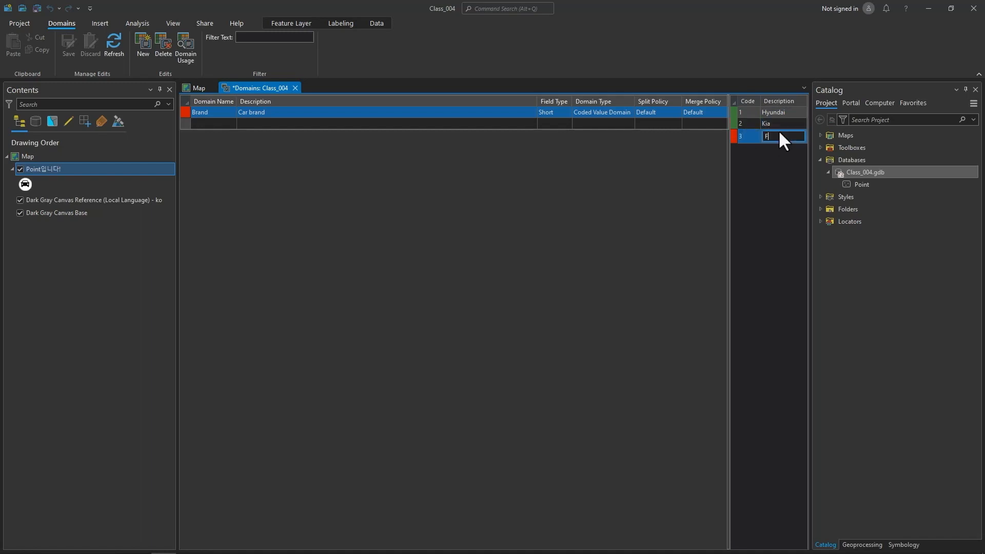
{"action": "type", "text": "d"}
{"action": "key", "text": "Return"}
{"action": "left_click", "coordinate": [769, 148]}
{"action": "type", "text": "Toyota"}
{"action": "key", "text": "Return"}
{"action": "type", "text": "Tesla"}
{"action": "key", "text": "Return"}
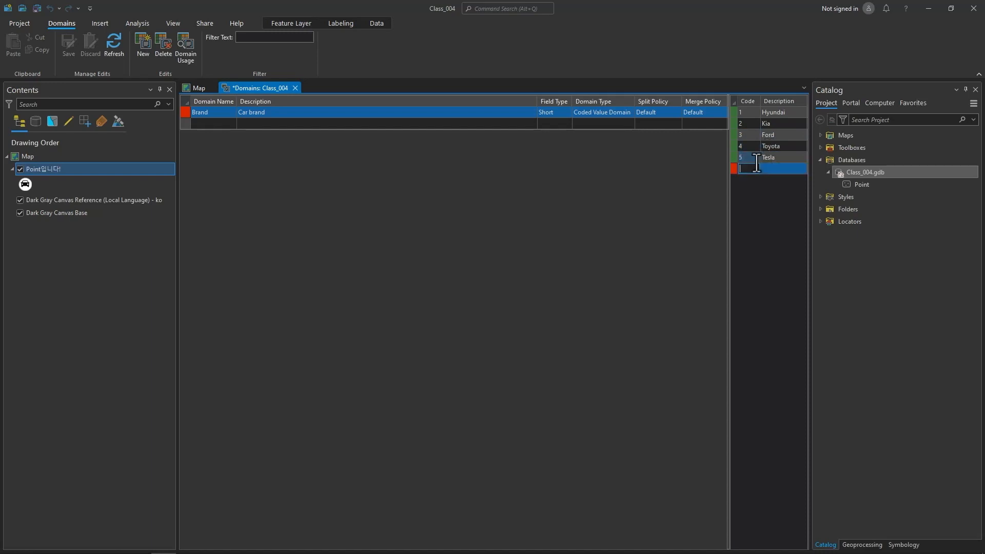
- Add code 99 for Other to the Brand domain, then save the domain edits and close the domains view
{"action": "type", "text": "99"}
{"action": "key", "text": "Tab"}
{"action": "type", "text": "Other"}
{"action": "left_click", "coordinate": [211, 112]}
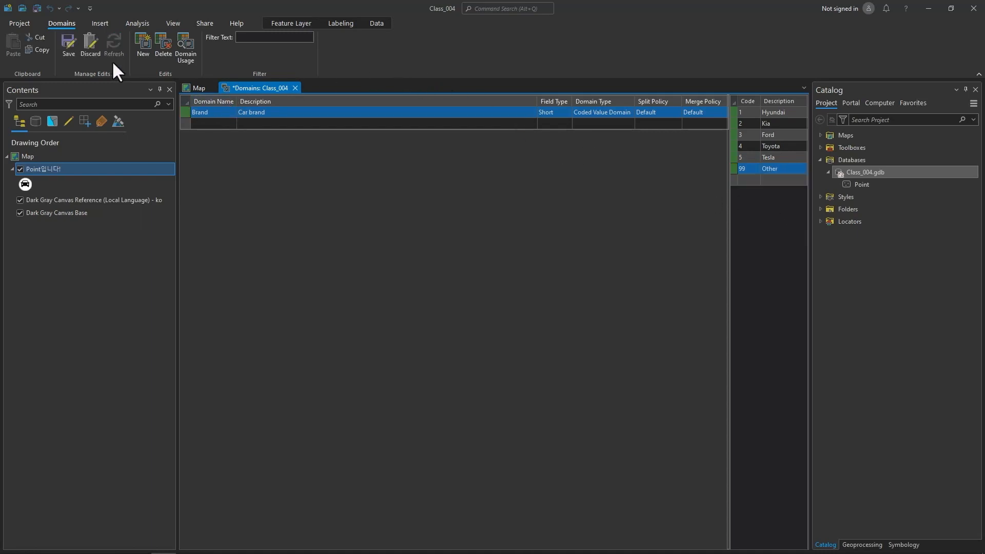
{"action": "left_click", "coordinate": [65, 43]}
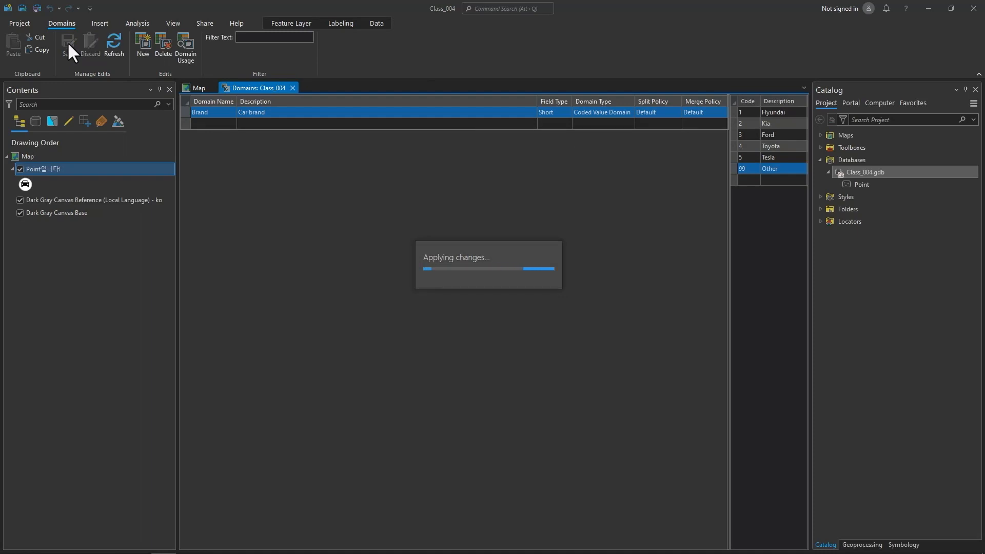
{"action": "left_click", "coordinate": [292, 88]}
- Assign the Brand domain to the Brand field in the Point입니다! layer's field design
{"action": "right_click", "coordinate": [70, 168]}
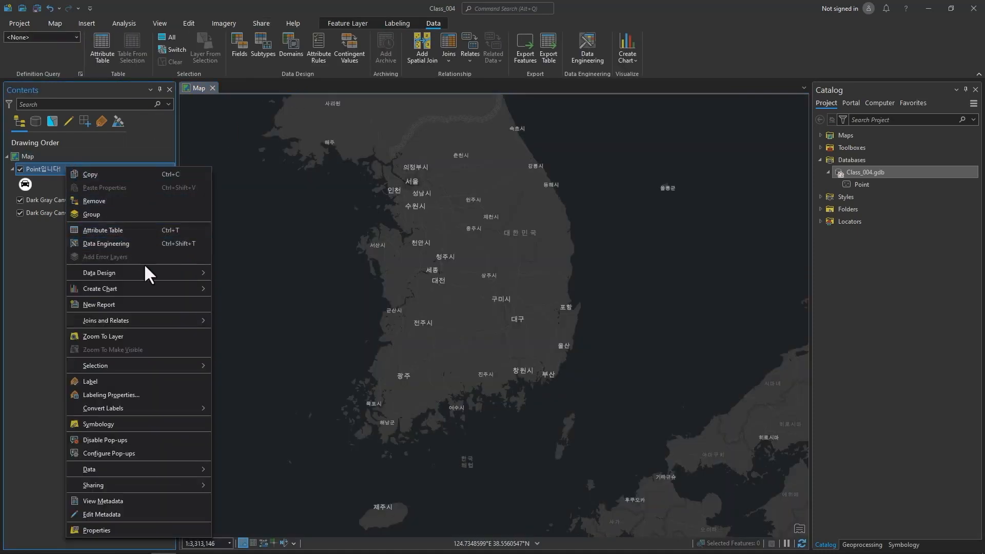
{"action": "mouse_move", "coordinate": [151, 272]}
{"action": "left_click", "coordinate": [258, 286]}
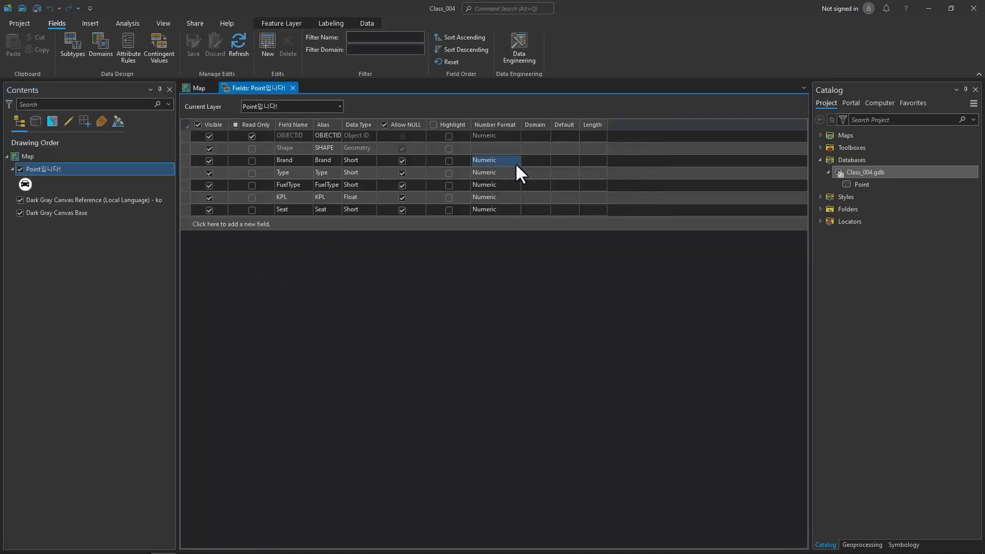
{"action": "left_click", "coordinate": [532, 162]}
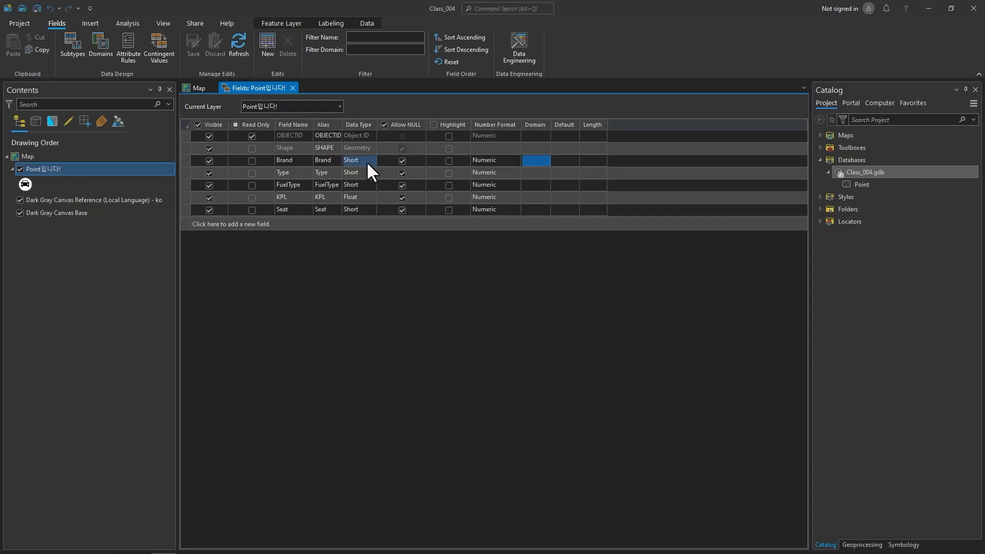
{"action": "left_click", "coordinate": [545, 161]}
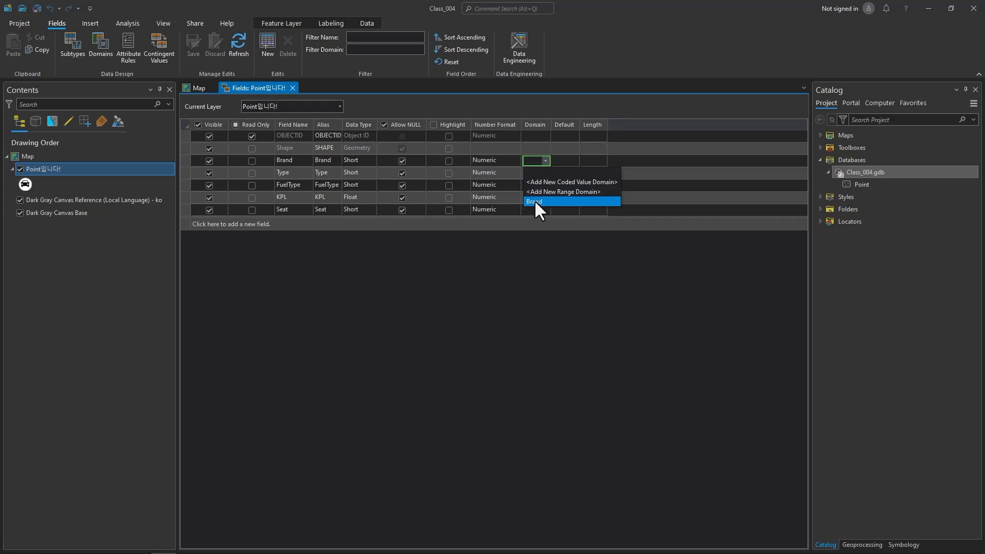
{"action": "left_click", "coordinate": [533, 201]}
- Check the default choices for the Brand field, leave it empty, and save and close the field design
{"action": "left_click", "coordinate": [567, 160]}
{"action": "left_click", "coordinate": [568, 163]}
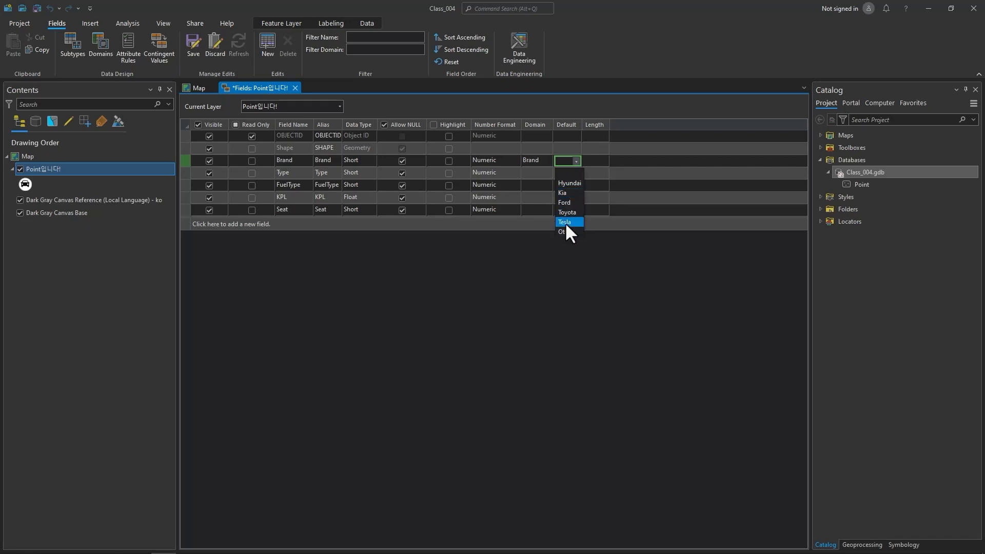
{"action": "left_click", "coordinate": [566, 175]}
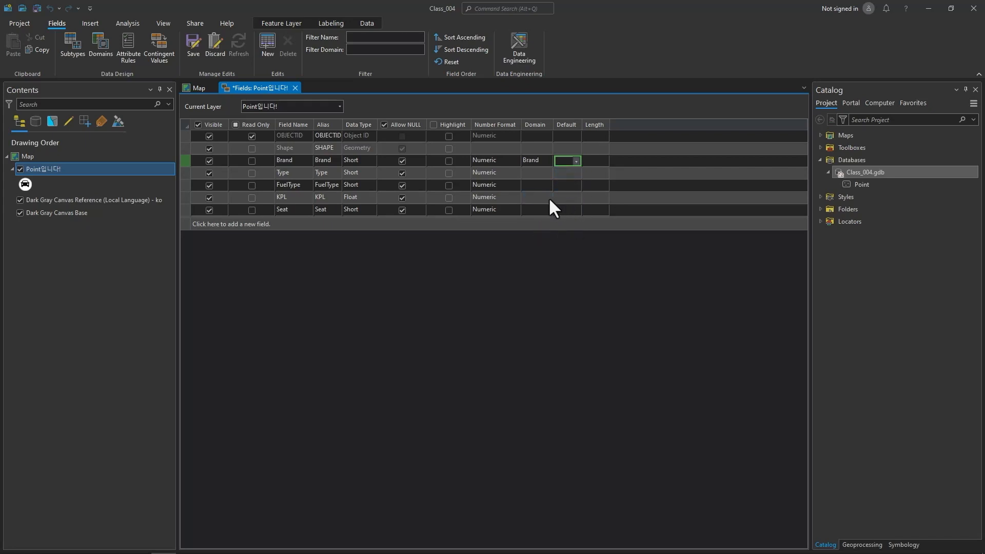
{"action": "left_click", "coordinate": [193, 54]}
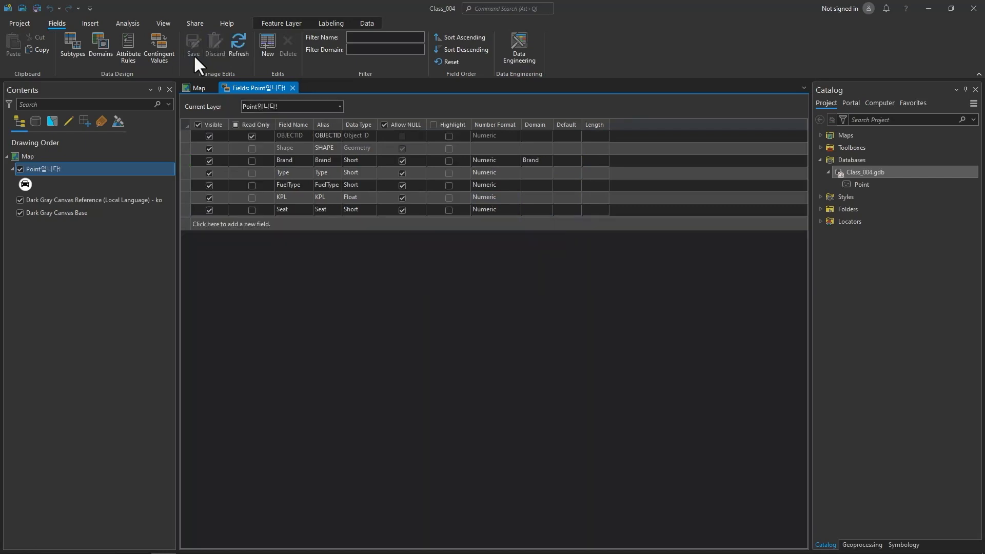
{"action": "left_click", "coordinate": [292, 88]}
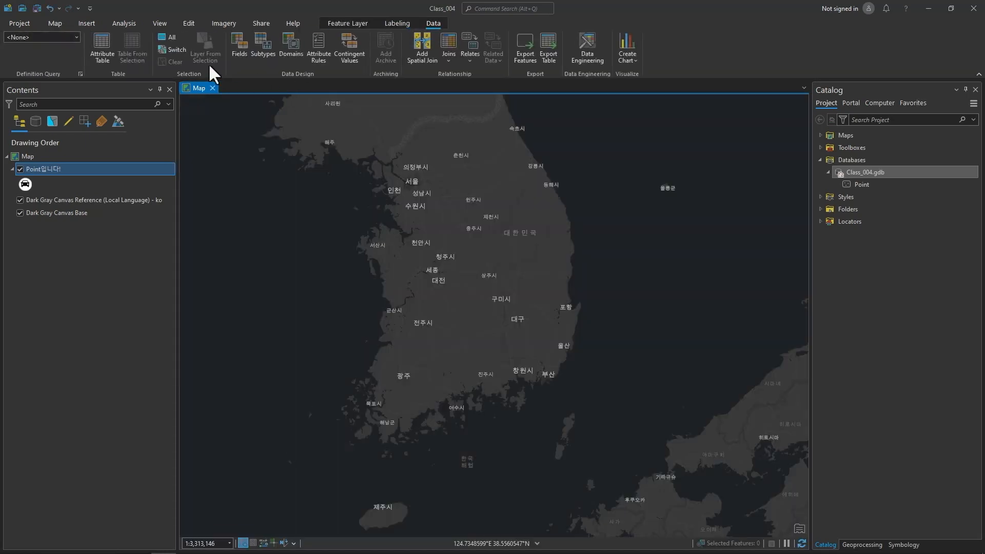
- Create one Point입니다! feature just east of 서울 on the map and save the edits
{"action": "left_click", "coordinate": [187, 23]}
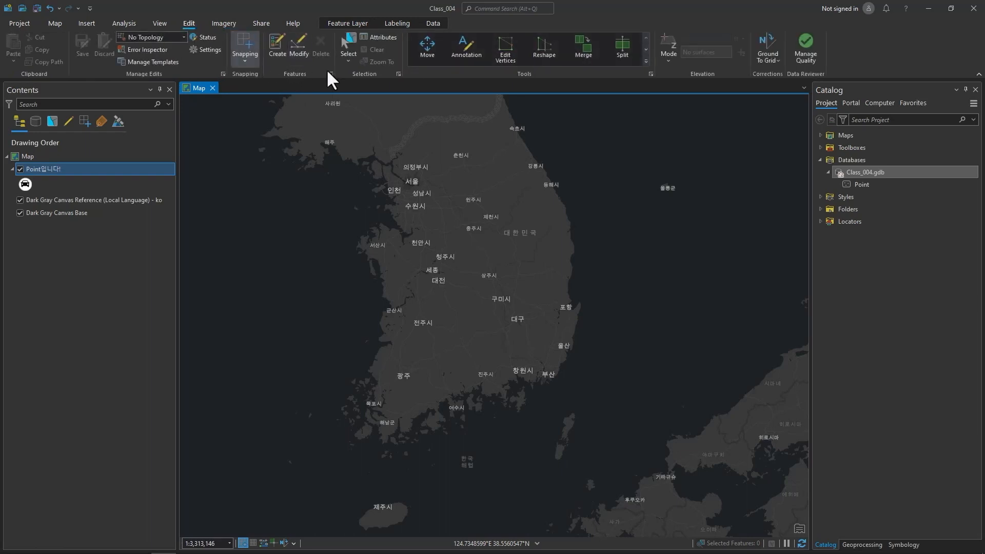
{"action": "left_click", "coordinate": [276, 44]}
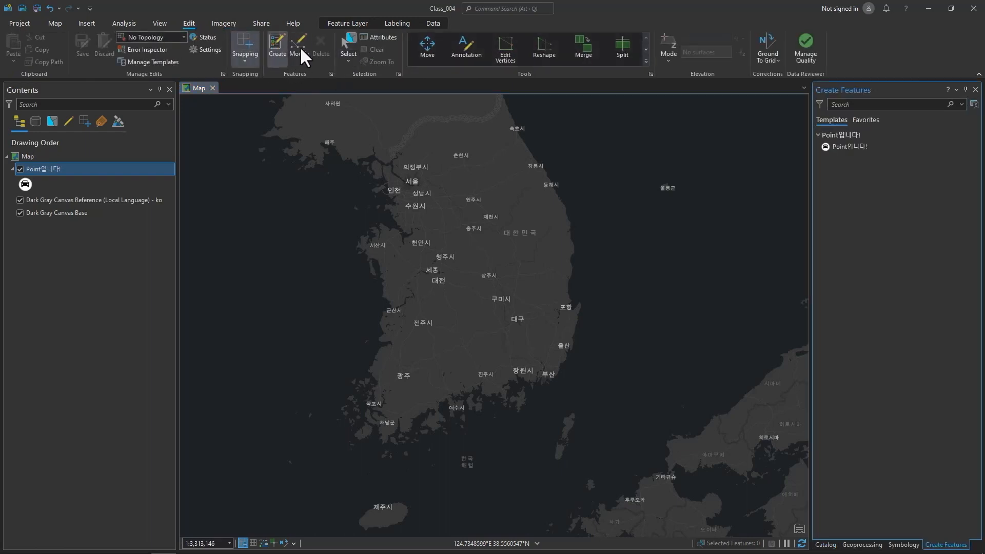
{"action": "left_click", "coordinate": [958, 89]}
{"action": "left_click", "coordinate": [943, 99]}
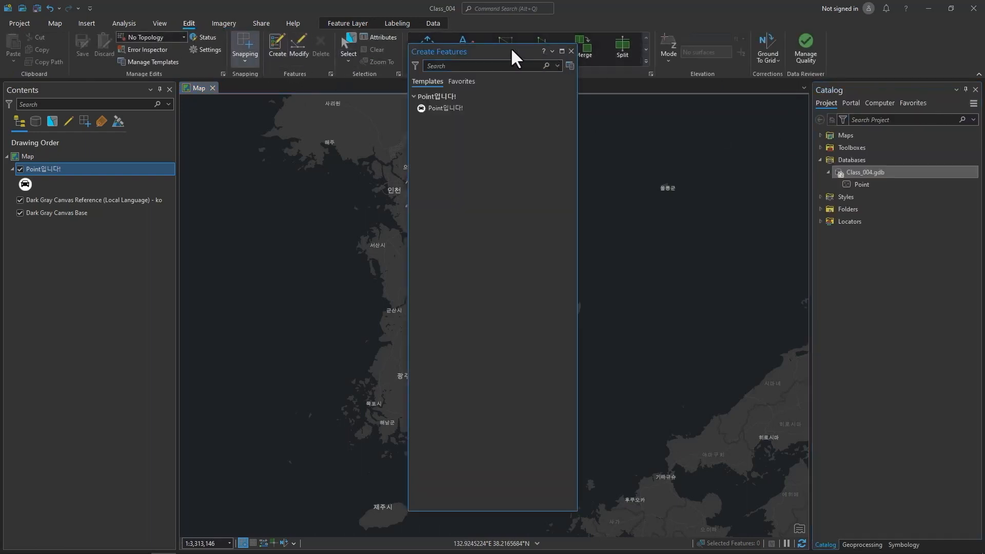
{"action": "left_click_drag", "start_coordinate": [510, 47], "coordinate": [810, 68]}
{"action": "left_click", "coordinate": [749, 128]}
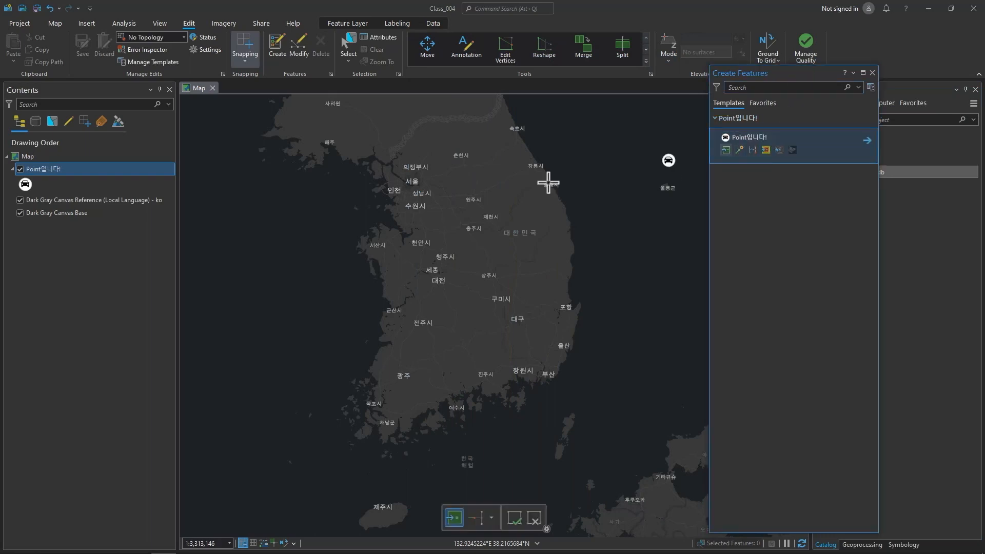
{"action": "left_click", "coordinate": [439, 182]}
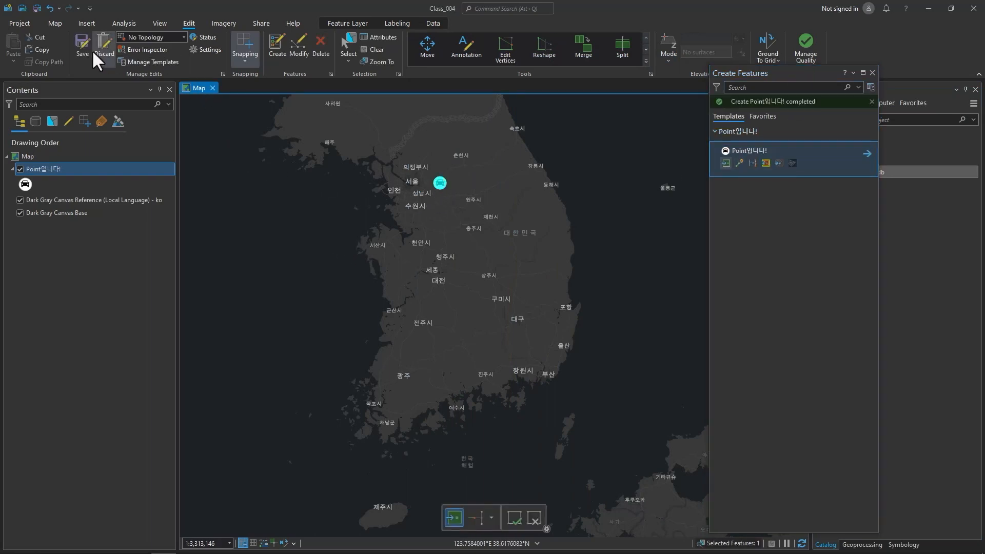
{"action": "left_click", "coordinate": [85, 53]}
{"action": "left_click", "coordinate": [493, 297]}
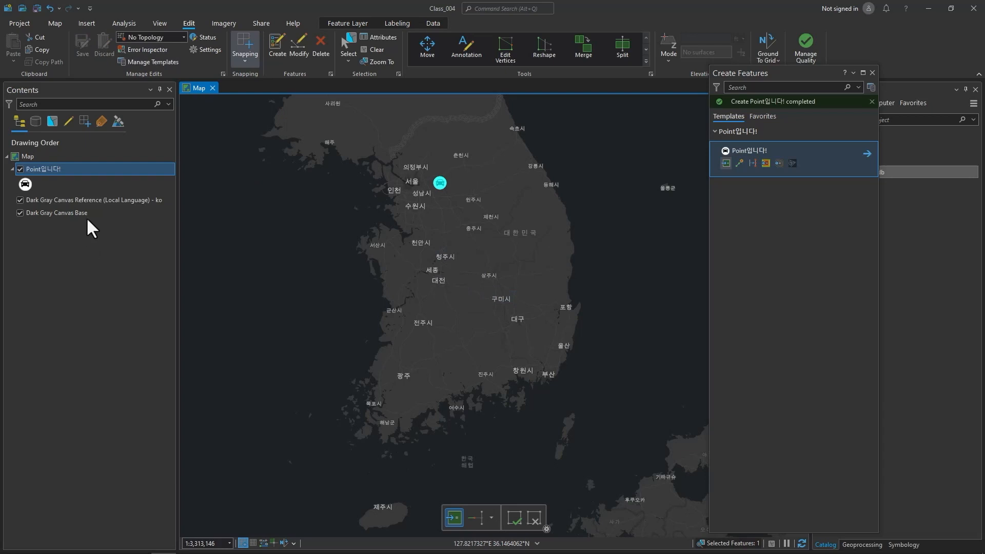
- Set the new point's Brand to Hyundai in the Point입니다! attribute table and close the table
{"action": "left_click", "coordinate": [76, 169]}
{"action": "left_click", "coordinate": [81, 170]}
{"action": "key", "text": "ctrl+t"}
{"action": "left_click", "coordinate": [269, 364]}
{"action": "left_click", "coordinate": [263, 364]}
{"action": "left_click", "coordinate": [268, 365]}
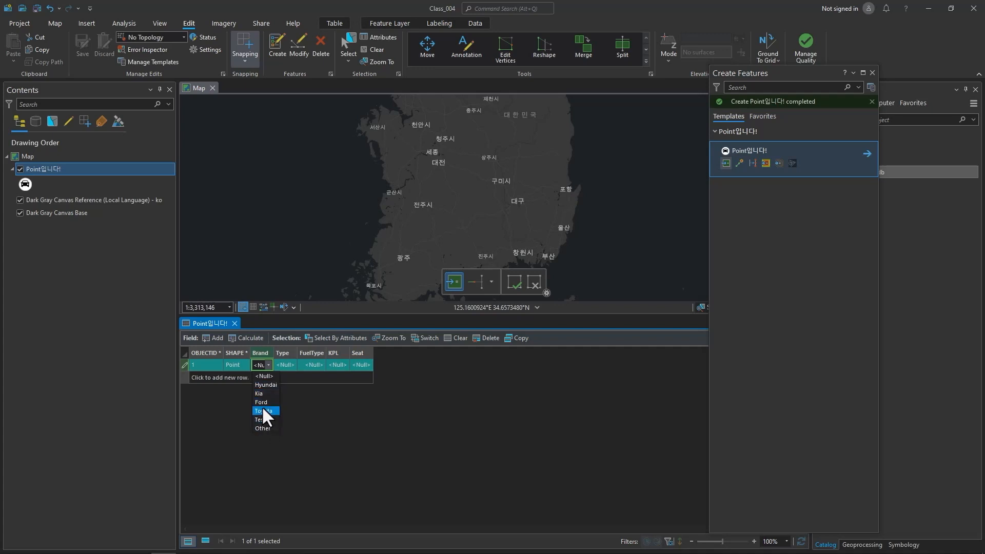
{"action": "left_click", "coordinate": [264, 385]}
{"action": "left_click", "coordinate": [235, 323]}
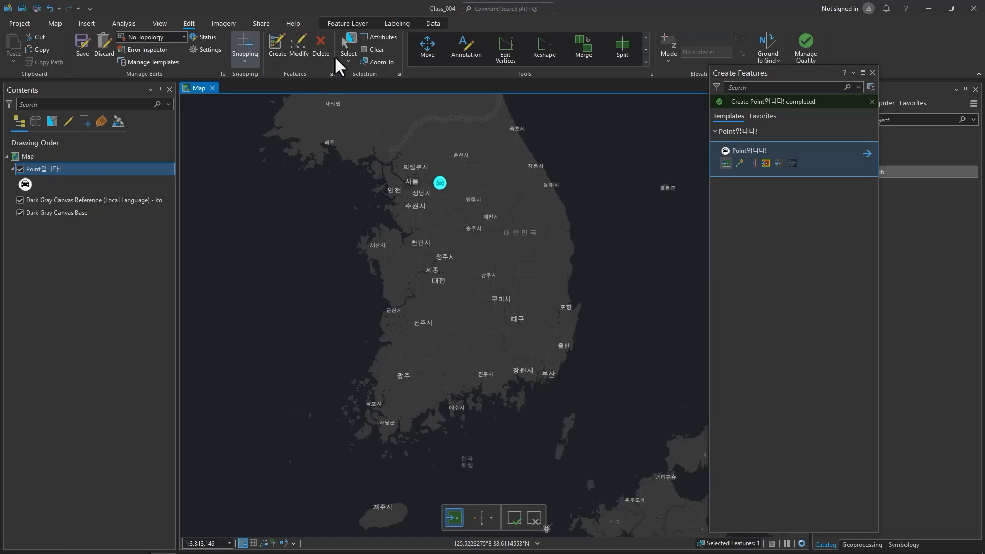
- Delete the test car point from the map and save the edits
{"action": "left_click", "coordinate": [320, 49]}
{"action": "left_click", "coordinate": [516, 307]}
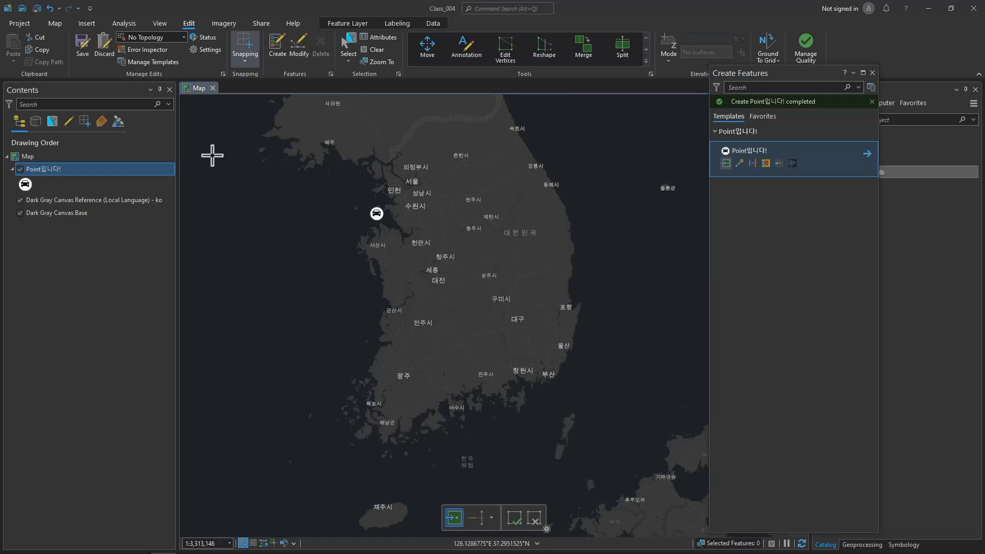
{"action": "left_click", "coordinate": [85, 57]}
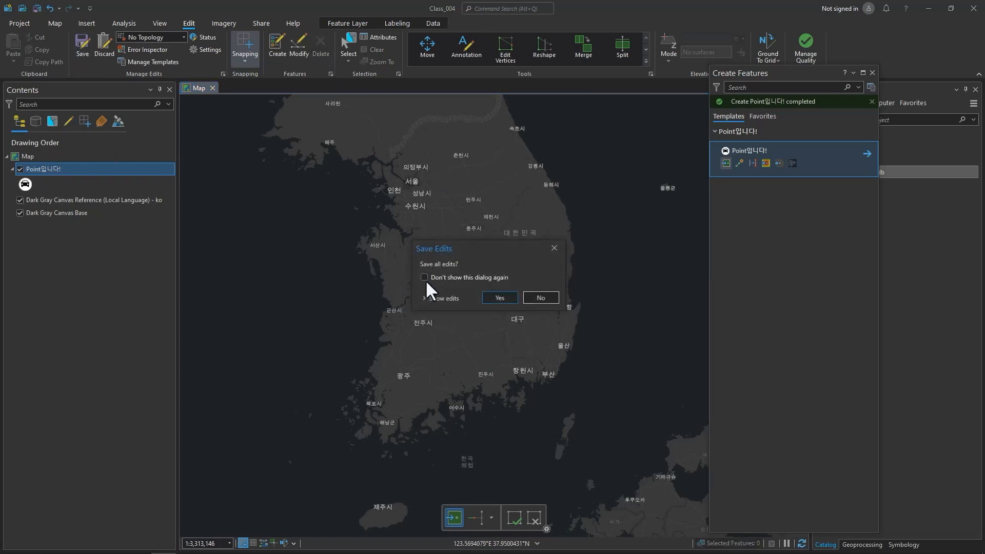
{"action": "left_click", "coordinate": [493, 297]}
- Reopen the geodatabase's domains and add a domain named KPL with the description "Kilo per L"
{"action": "right_click", "coordinate": [56, 171]}
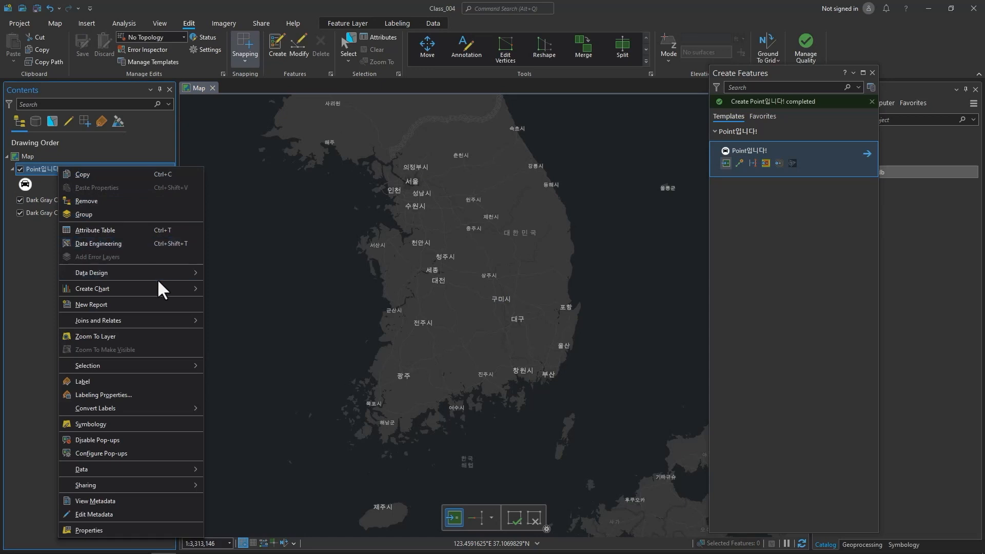
{"action": "mouse_move", "coordinate": [157, 273]}
{"action": "left_click", "coordinate": [243, 275]}
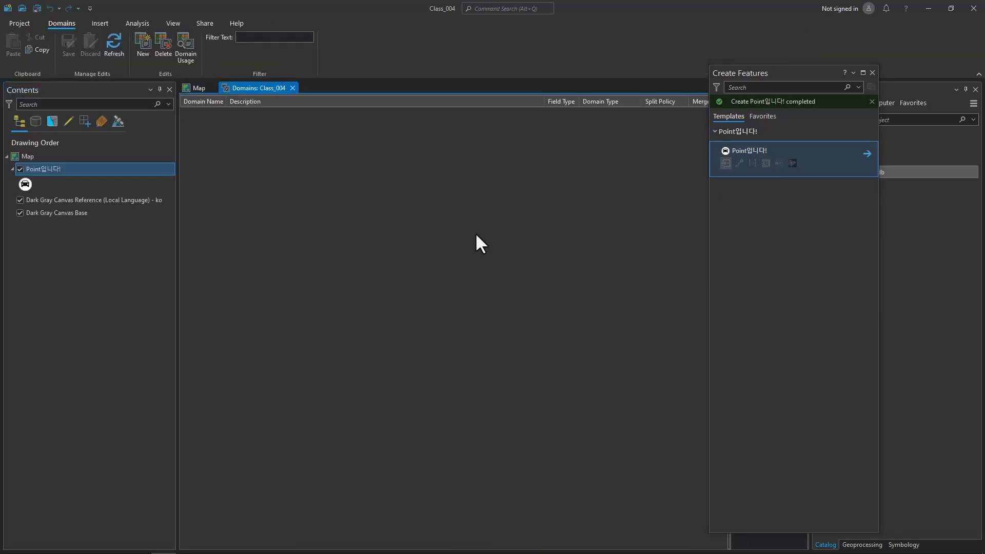
{"action": "left_click", "coordinate": [871, 72]}
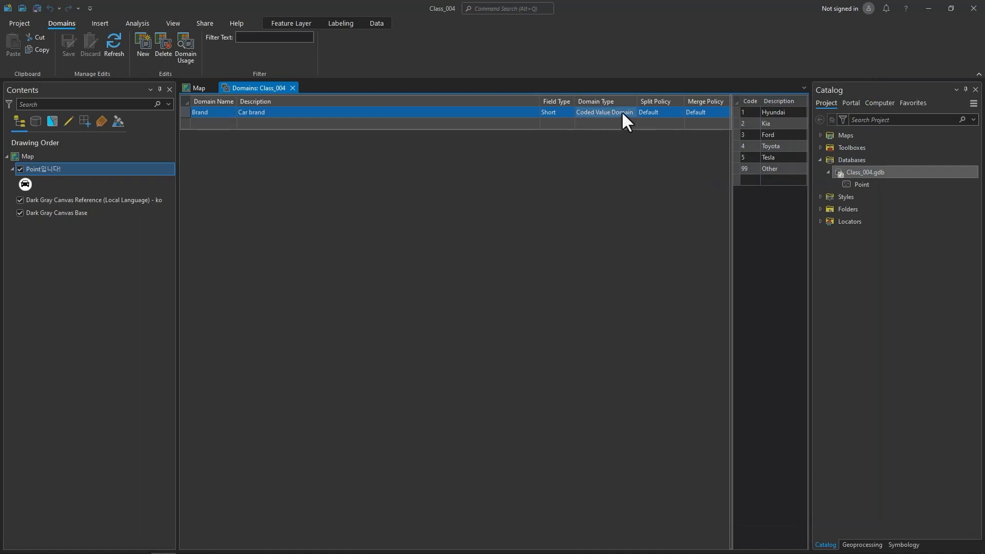
{"action": "left_click", "coordinate": [212, 124]}
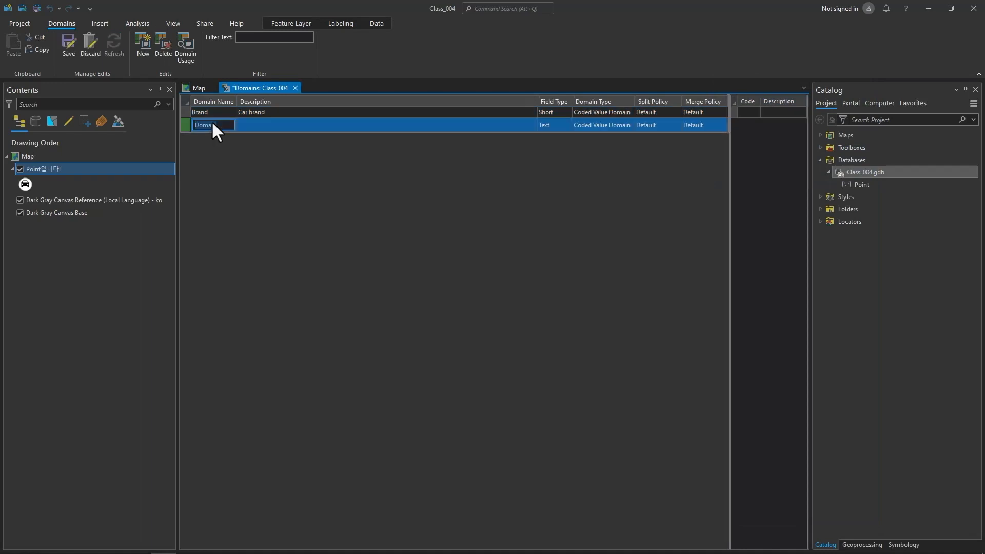
{"action": "type", "text": "KPL"}
{"action": "key", "text": "Tab"}
{"action": "type", "text": "Kilo per L"}
- Set the KPL domain's field type to Float and its domain type to Range Domain
{"action": "left_click", "coordinate": [546, 123]}
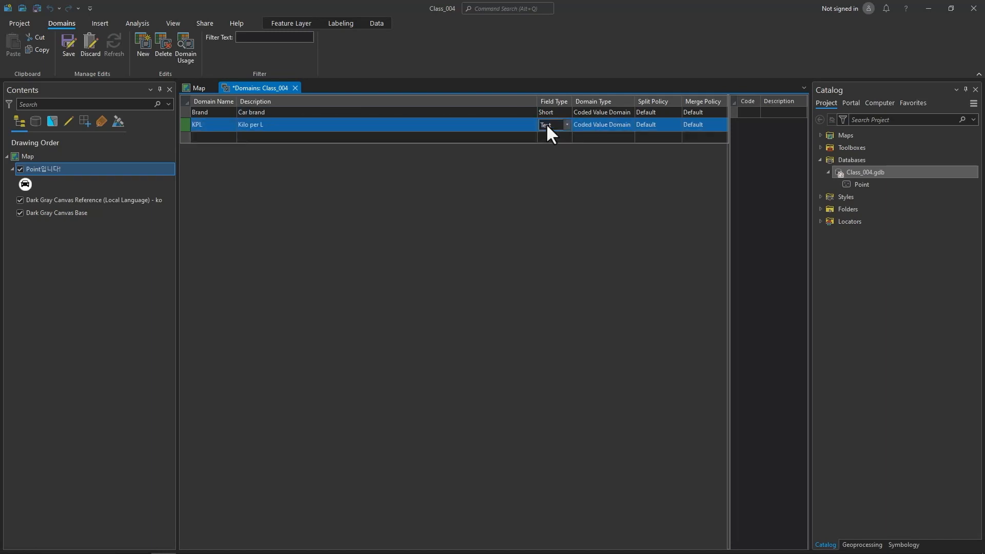
{"action": "left_click", "coordinate": [549, 124]}
{"action": "left_click", "coordinate": [552, 164]}
{"action": "left_click", "coordinate": [614, 125]}
{"action": "left_click", "coordinate": [616, 128]}
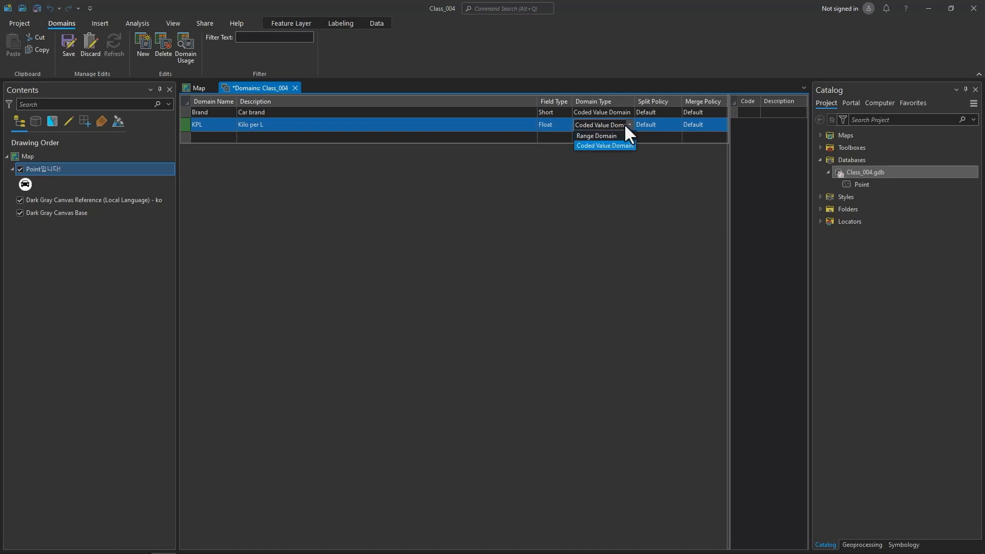
{"action": "left_click", "coordinate": [614, 136]}
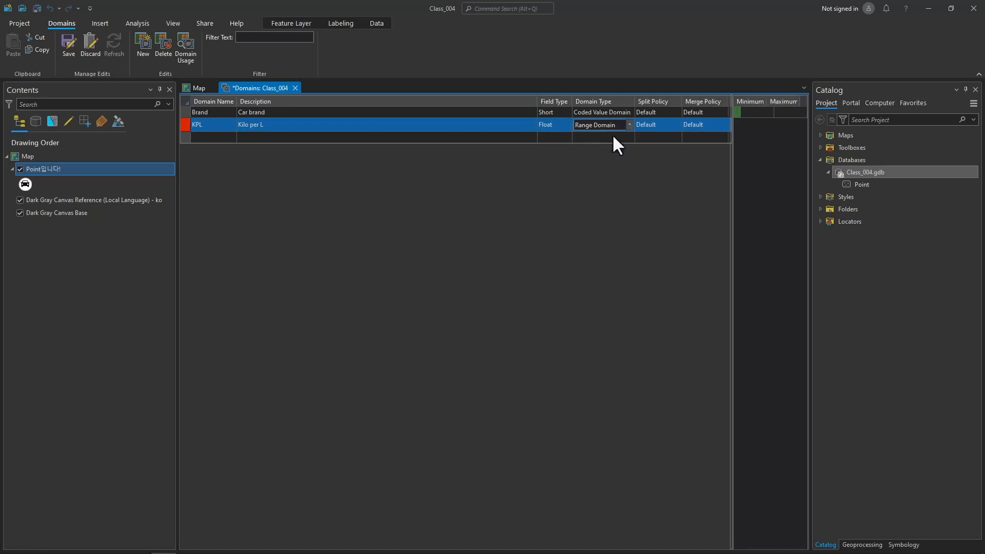
- Set the KPL range domain's minimum to 5 and its maximum to 149.9
{"action": "left_click", "coordinate": [745, 113]}
{"action": "type", "text": "5"}
{"action": "key", "text": "Tab"}
{"action": "type", "text": "149."}
{"action": "key", "text": "BackSpace"}
{"action": "key", "text": "BackSpace"}
{"action": "type", "text": "49.9"}
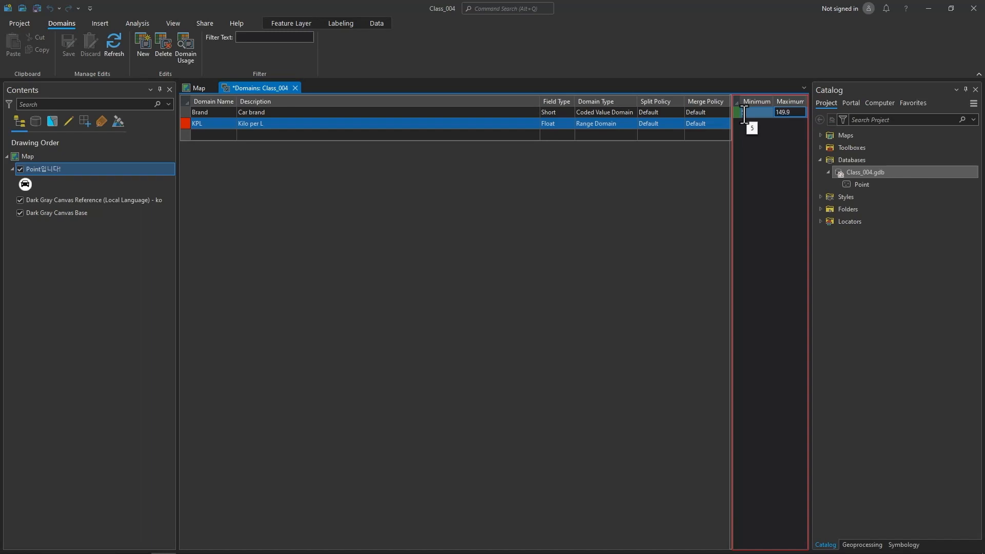
{"action": "key", "text": "BackSpace"}
{"action": "key", "text": "BackSpace"}
{"action": "key", "text": "BackSpace"}
{"action": "key", "text": "BackSpace"}
{"action": "type", "text": "49.9"}
- Create a coded value domain named CarType with the description "Car type" and the Short field type
{"action": "left_click", "coordinate": [217, 134]}
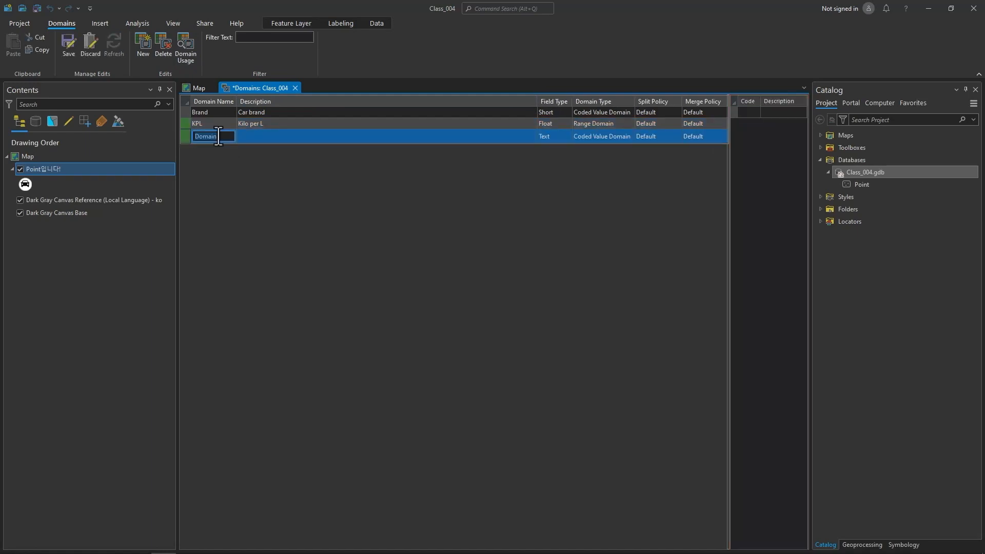
{"action": "type", "text": "CarType"}
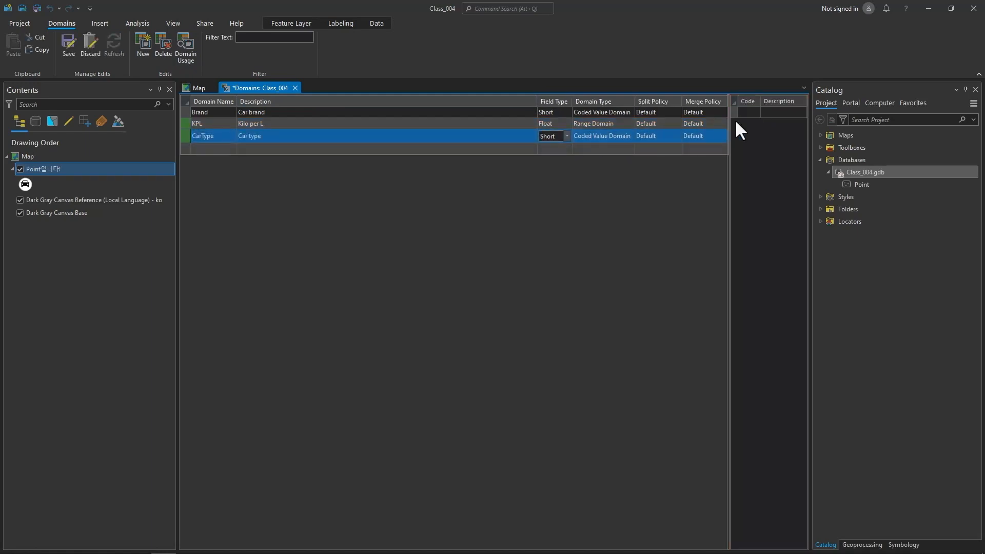
- Fill the CarType domain with coded values 1 Sedan, 2 SUV, 3 Truck, 4 Van, 5 Horse and 99 Other
{"action": "left_click", "coordinate": [747, 113]}
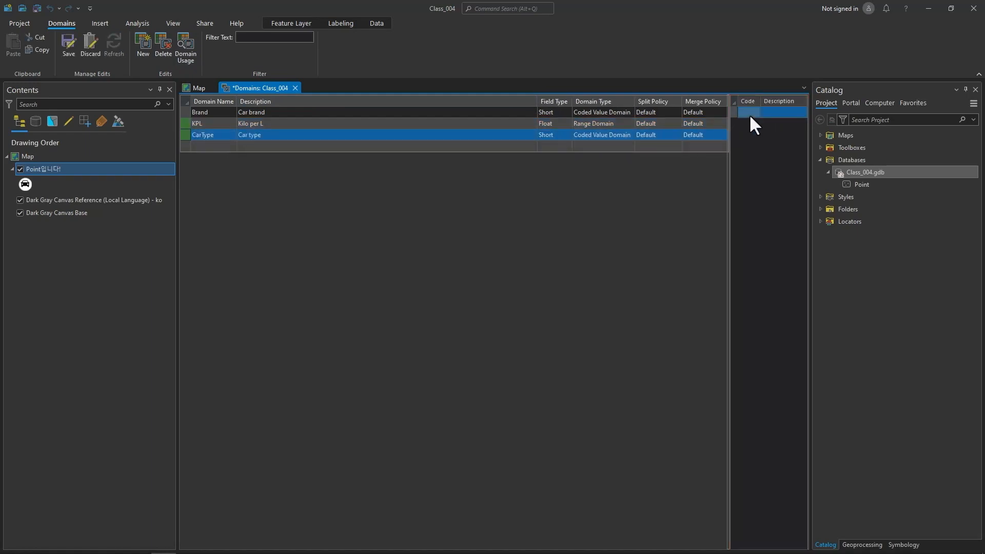
{"action": "type", "text": "1"}
{"action": "left_click", "coordinate": [771, 113]}
{"action": "type", "text": "Se"}
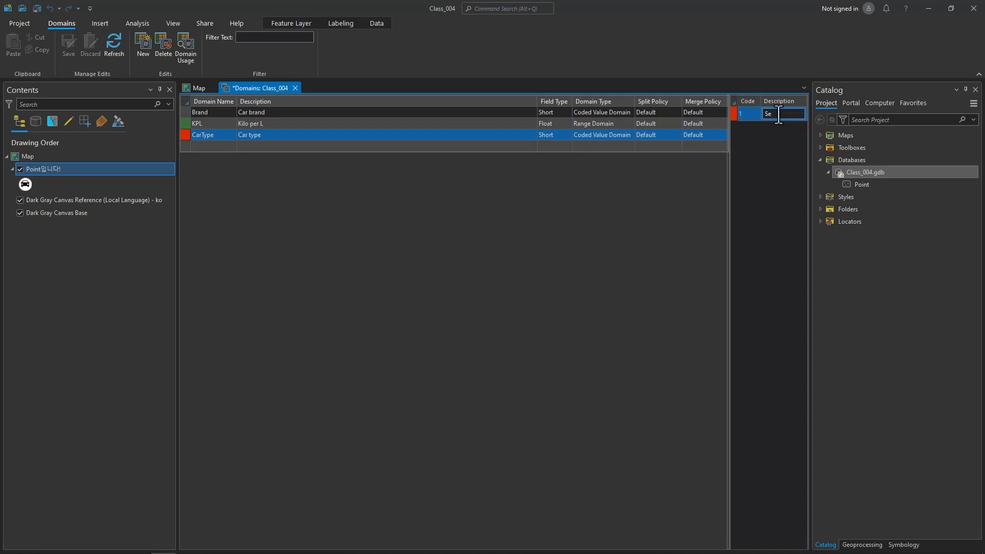
{"action": "type", "text": "dan"}
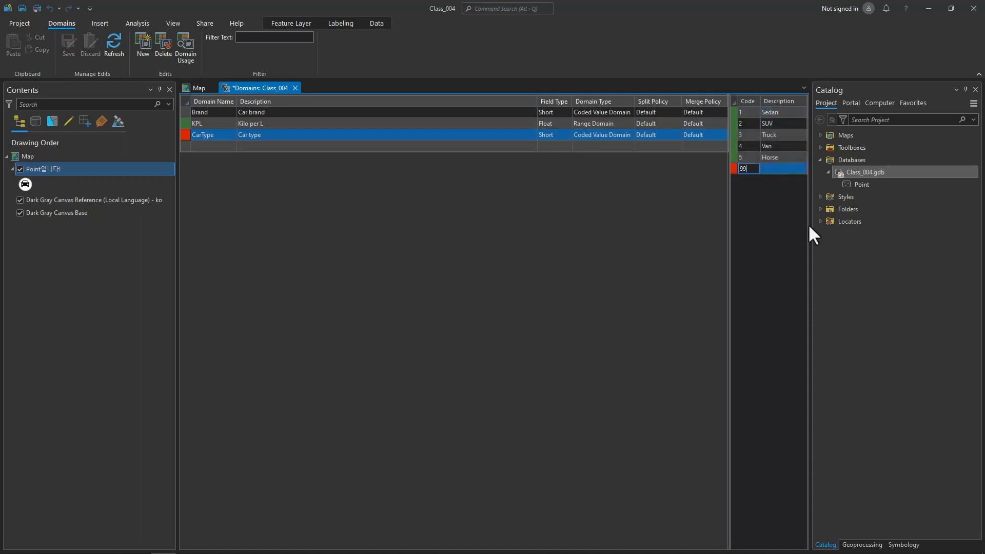
{"action": "key", "text": "Tab"}
{"action": "type", "text": "Other"}
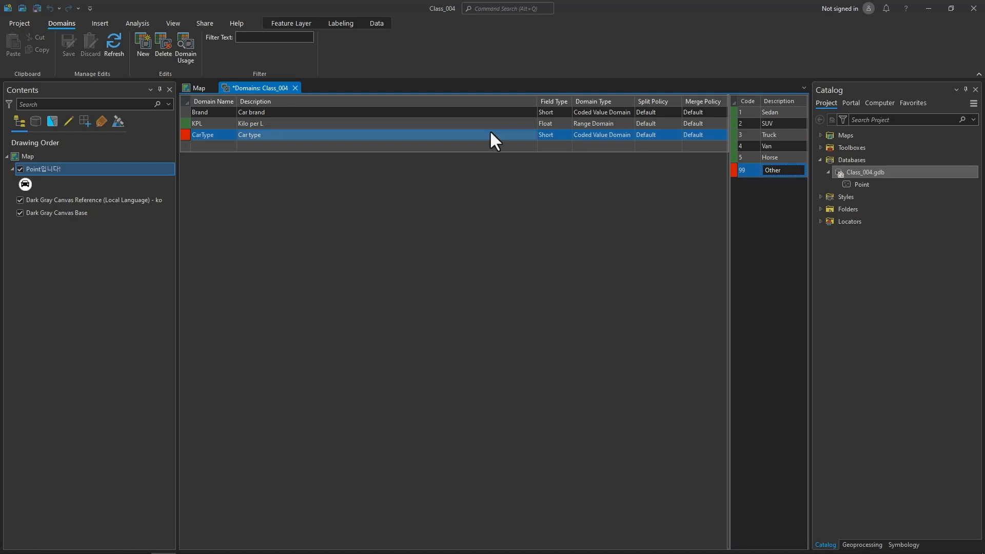
- Add a Short coded value domain FuelType, described "Fuel type", with codes 1 Gas, 2 Hydro, 3 Electric, 4 Man power and 99 Other
{"action": "left_click", "coordinate": [214, 147]}
{"action": "left_click", "coordinate": [212, 147]}
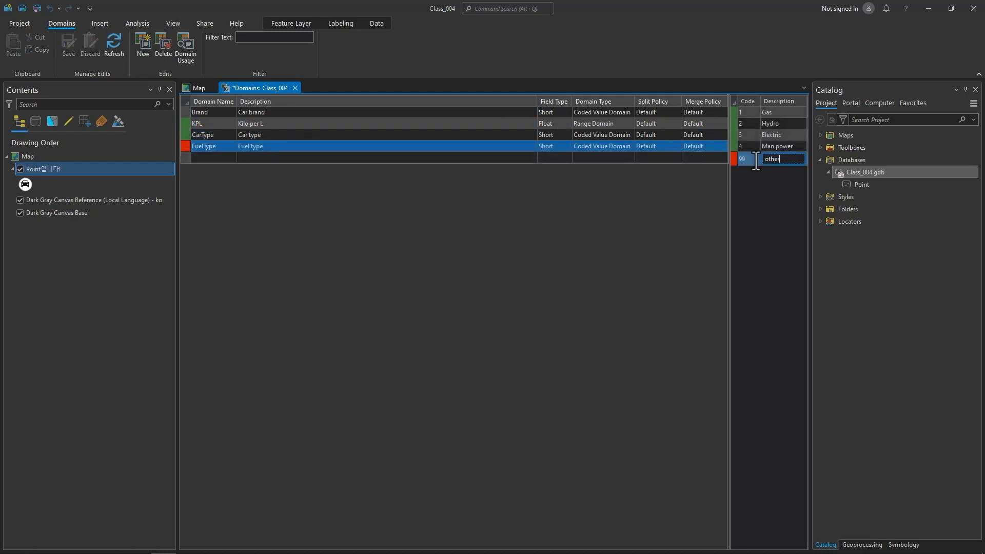
{"action": "key", "text": "BackSpace"}
{"action": "key", "text": "BackSpace"}
{"action": "key", "text": "BackSpace"}
{"action": "key", "text": "BackSpace"}
{"action": "key", "text": "BackSpace"}
{"action": "type", "text": "Other"}
{"action": "key", "text": "Return"}
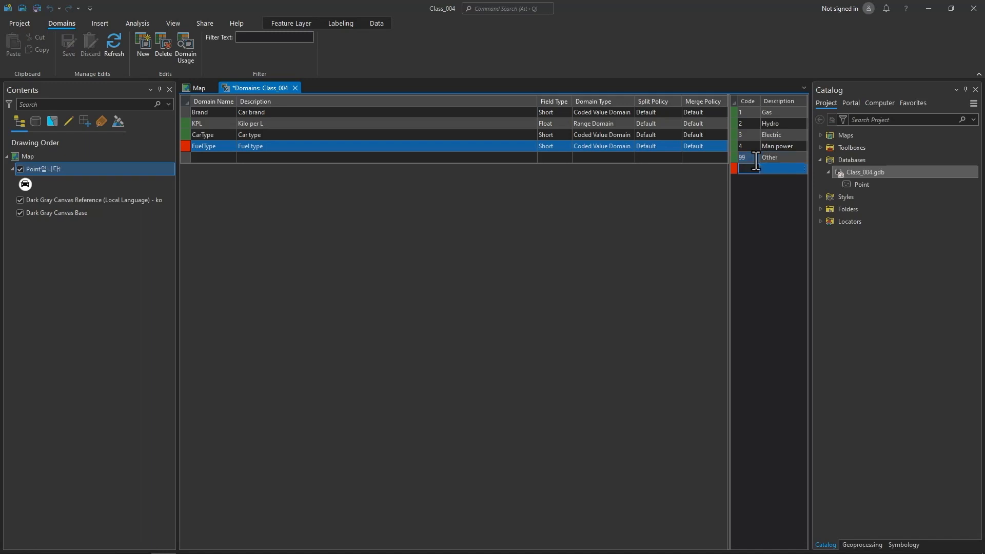
- Add a domain named Seat with the description "Seat count"
{"action": "left_click", "coordinate": [220, 157]}
{"action": "type", "text": "Seat"}
{"action": "key", "text": "Tab"}
{"action": "type", "text": "Seat count"}
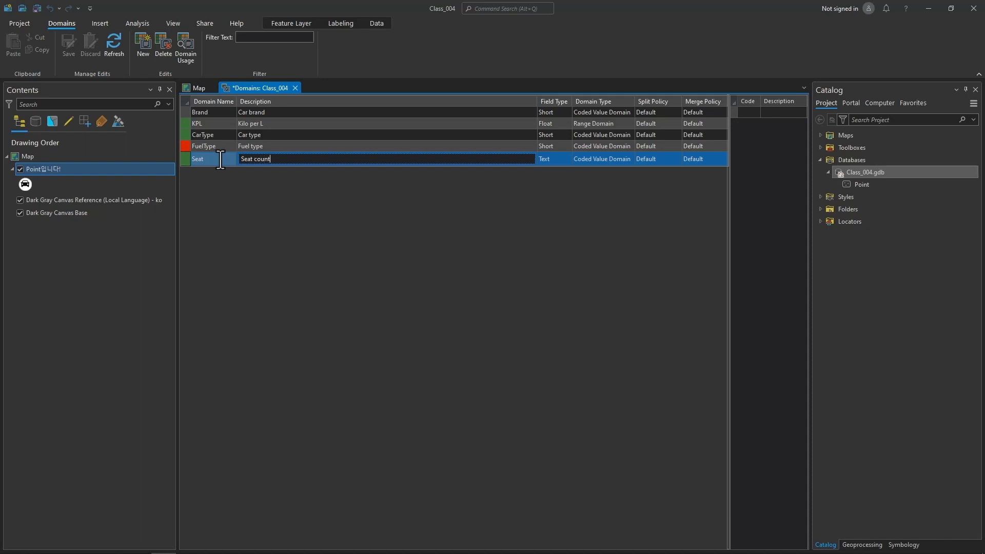
{"action": "key", "text": "Tab"}
- Make the Seat domain a Short range domain with a minimum of 1 and a maximum of 26
{"action": "left_click", "coordinate": [555, 158]}
{"action": "left_click", "coordinate": [556, 168]}
{"action": "left_click", "coordinate": [596, 157]}
{"action": "left_click", "coordinate": [599, 159]}
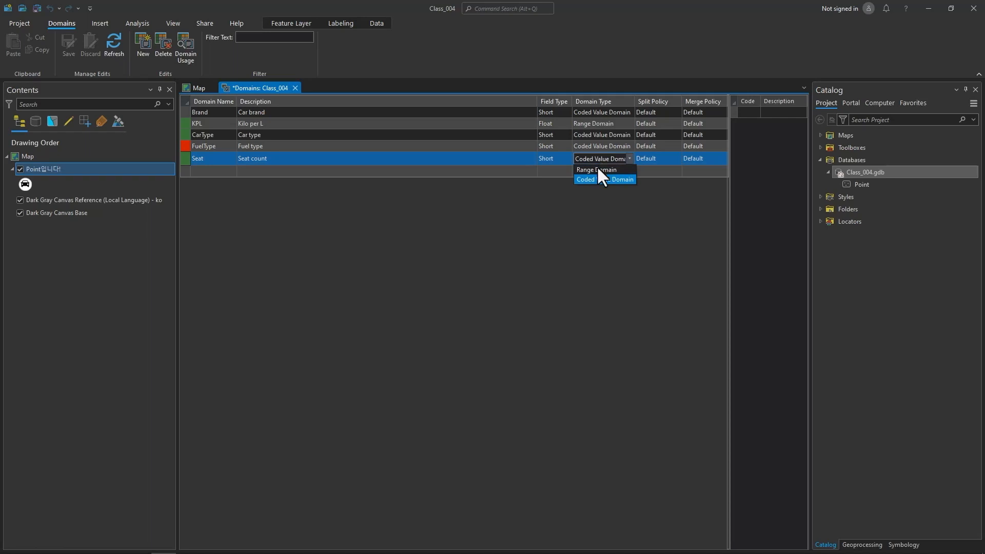
{"action": "left_click", "coordinate": [603, 179]}
{"action": "left_click", "coordinate": [754, 113]}
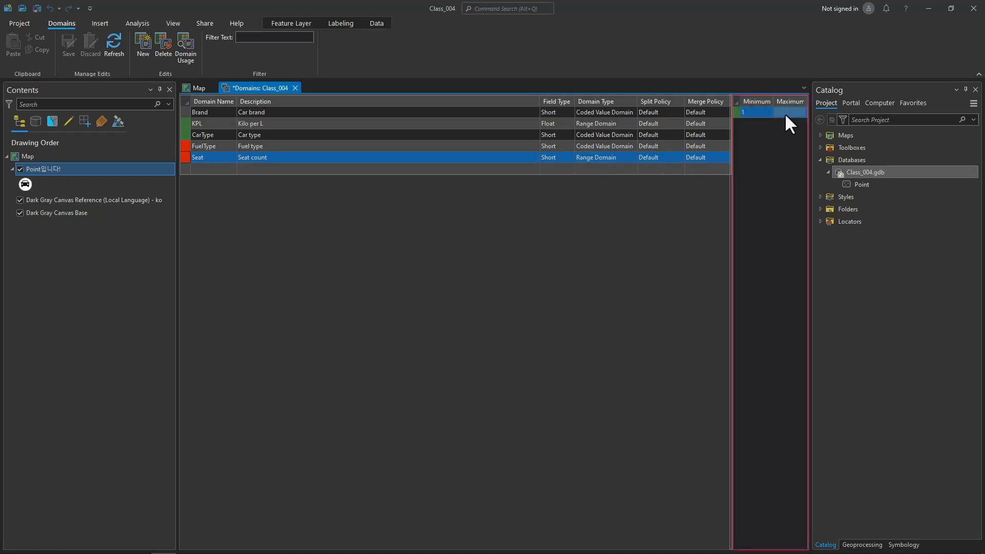
{"action": "type", "text": "26"}
- Add a Short range domain named EVRange with the description "Max EV Range", minimum 130 and maximum 850
{"action": "left_click", "coordinate": [206, 167]}
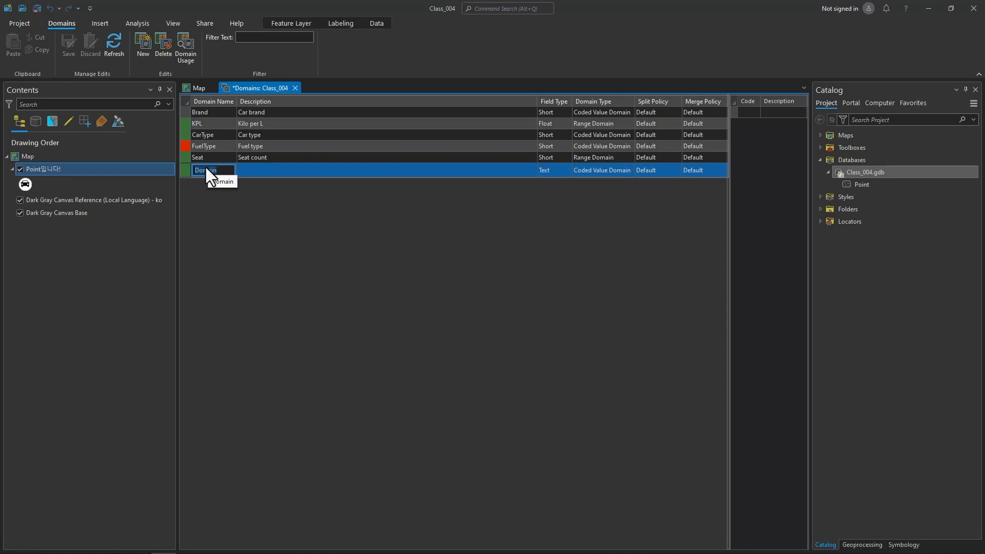
{"action": "type", "text": "R"}
{"action": "type", "text": "VRange"}
{"action": "key", "text": "Tab"}
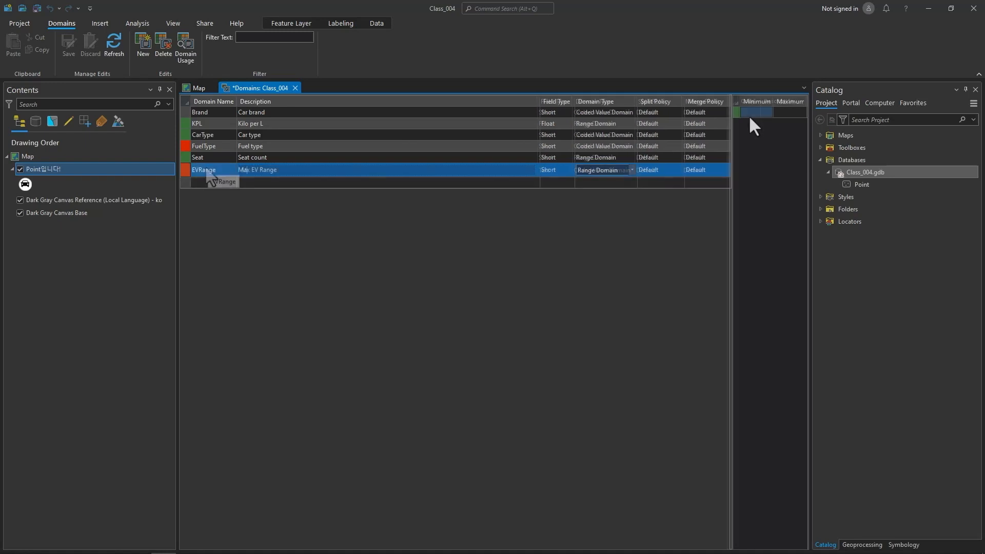
{"action": "left_click", "coordinate": [752, 112]}
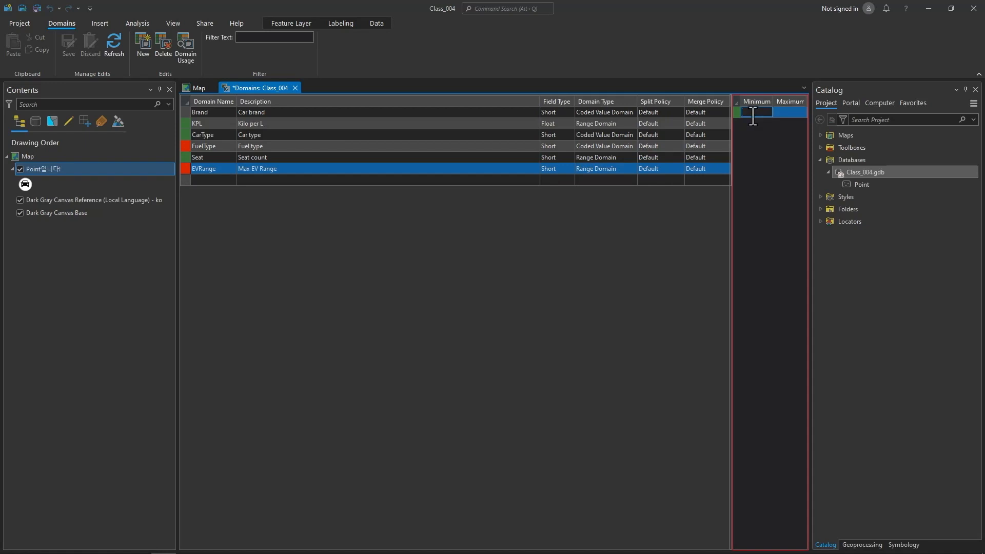
{"action": "type", "text": "130"}
{"action": "key", "text": "Tab"}
{"action": "type", "text": "850"}
{"action": "key", "text": "Return"}
- Delete the surplus coded value row below 99 Other in the FuelType domain
{"action": "left_click", "coordinate": [194, 145]}
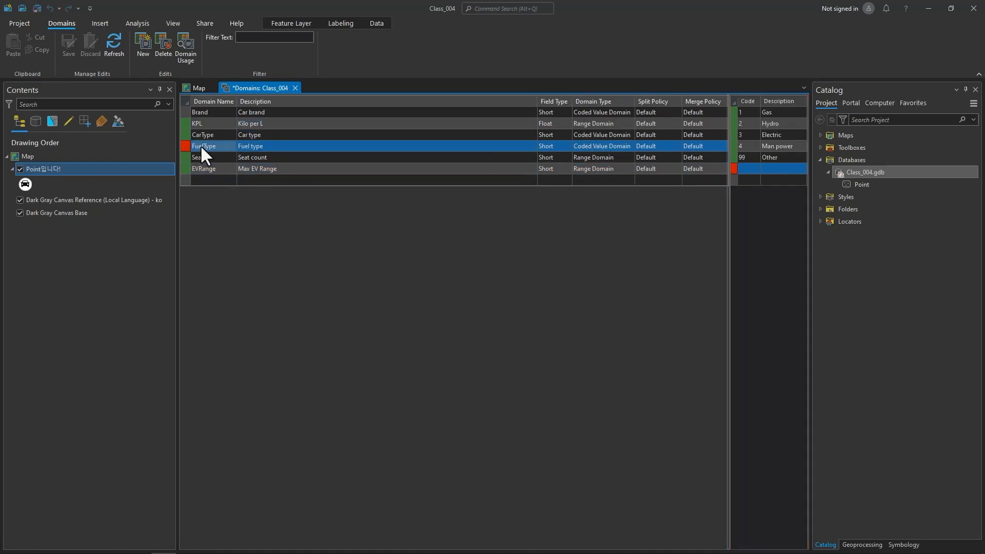
{"action": "right_click", "coordinate": [735, 169]}
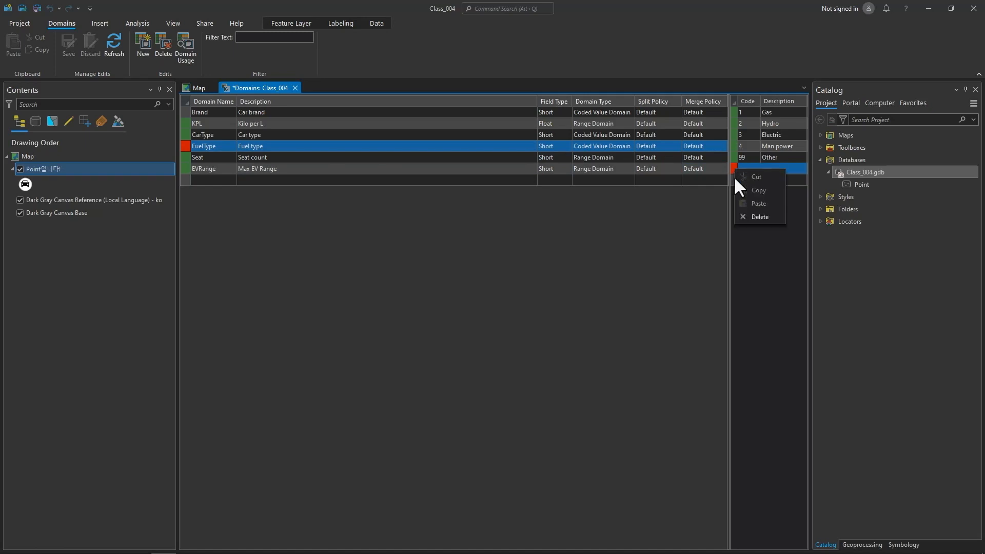
{"action": "left_click", "coordinate": [754, 217]}
{"action": "left_click", "coordinate": [746, 169]}
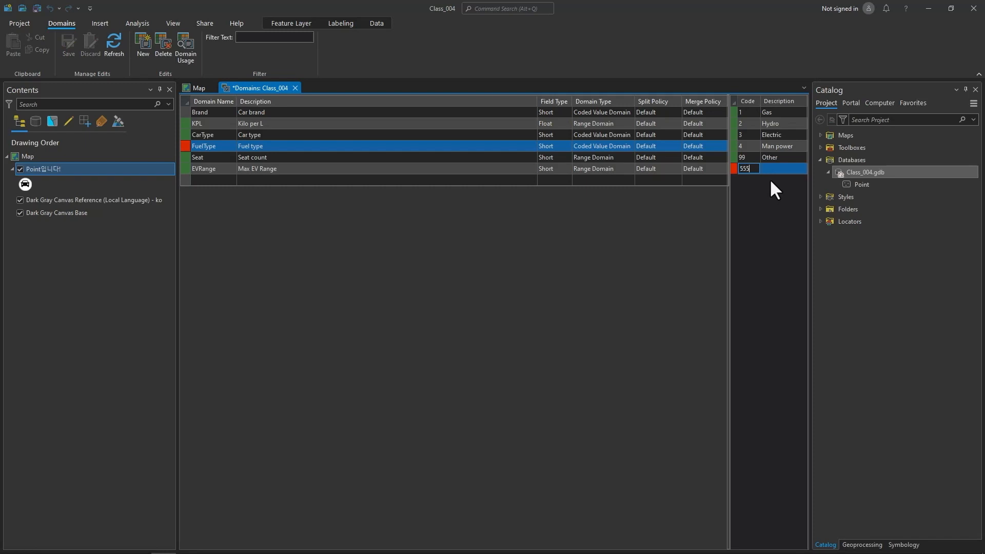
{"action": "right_click", "coordinate": [734, 167]}
{"action": "left_click", "coordinate": [764, 217]}
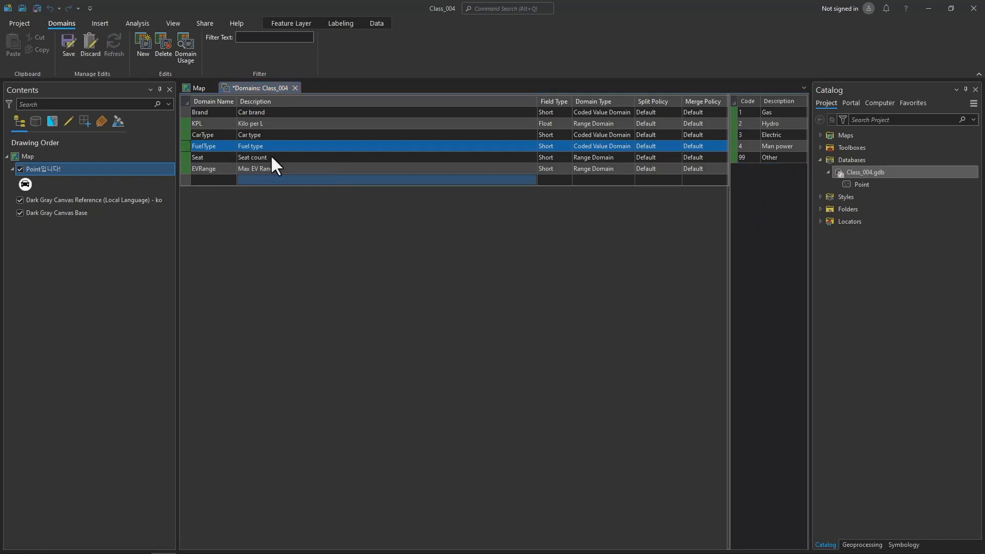
- Save the geodatabase domain edits and close the domains view
{"action": "right_click", "coordinate": [186, 169]}
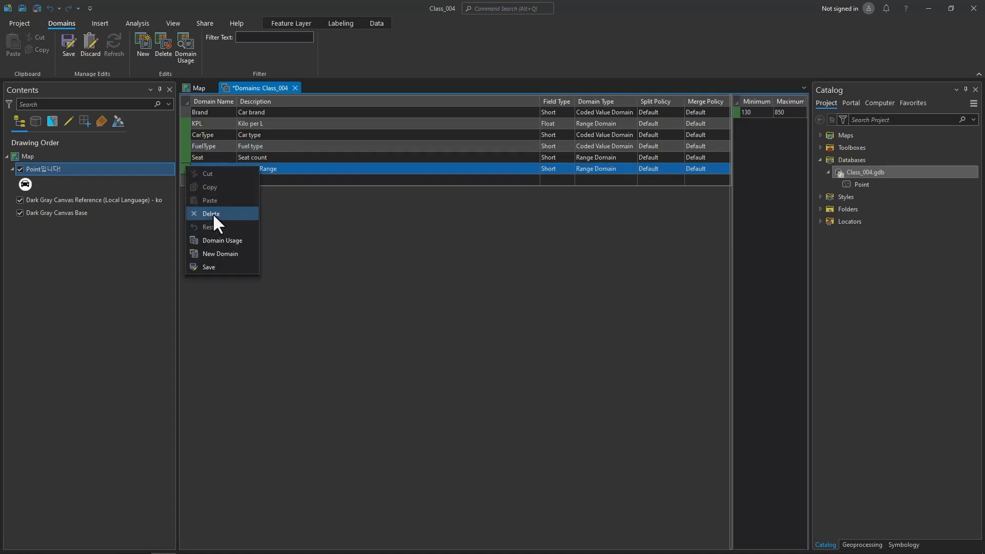
{"action": "left_click", "coordinate": [340, 173]}
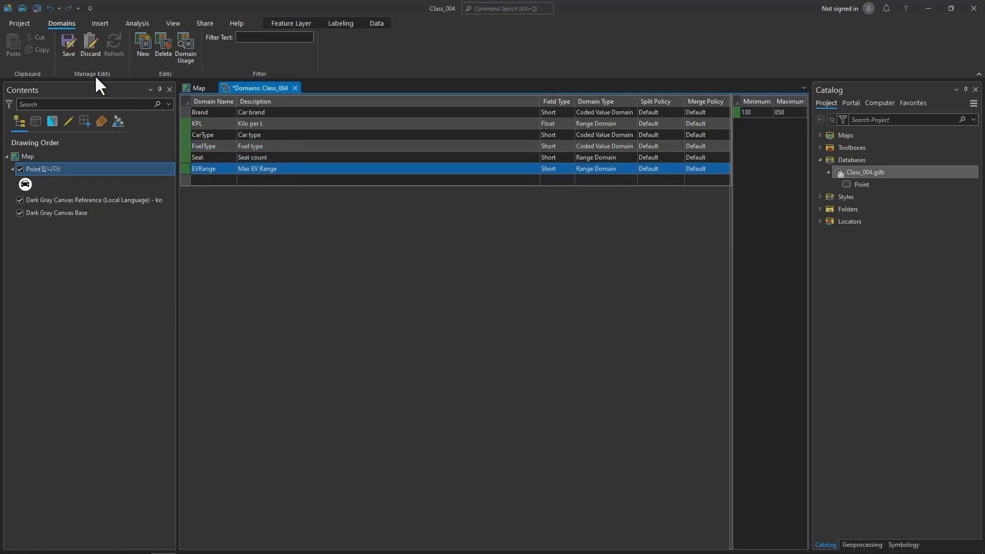
{"action": "left_click", "coordinate": [58, 46]}
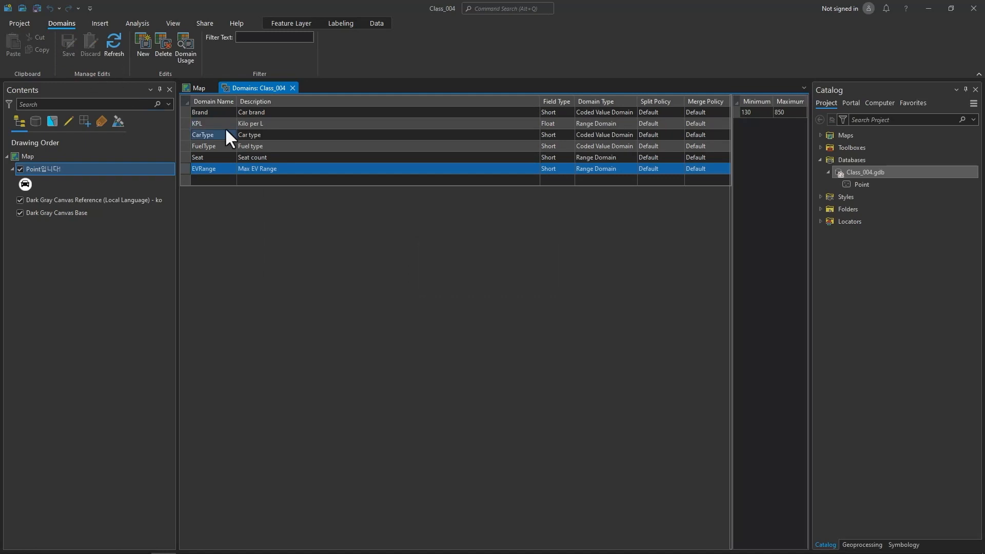
{"action": "left_click", "coordinate": [293, 87]}
- Open the point layer's field design and assign the CarType domain to Type and the FuelType domain to FuelType
{"action": "right_click", "coordinate": [70, 171]}
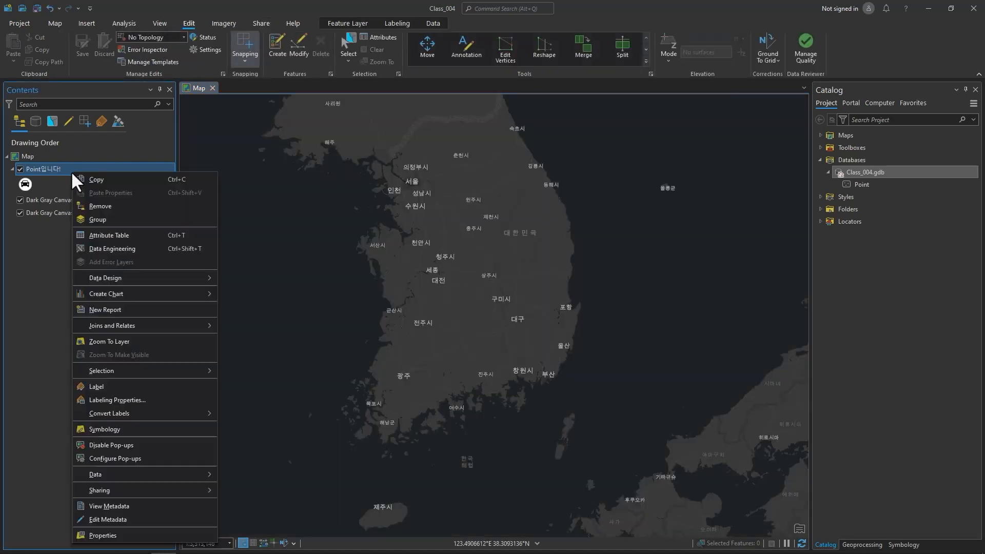
{"action": "mouse_move", "coordinate": [159, 279]}
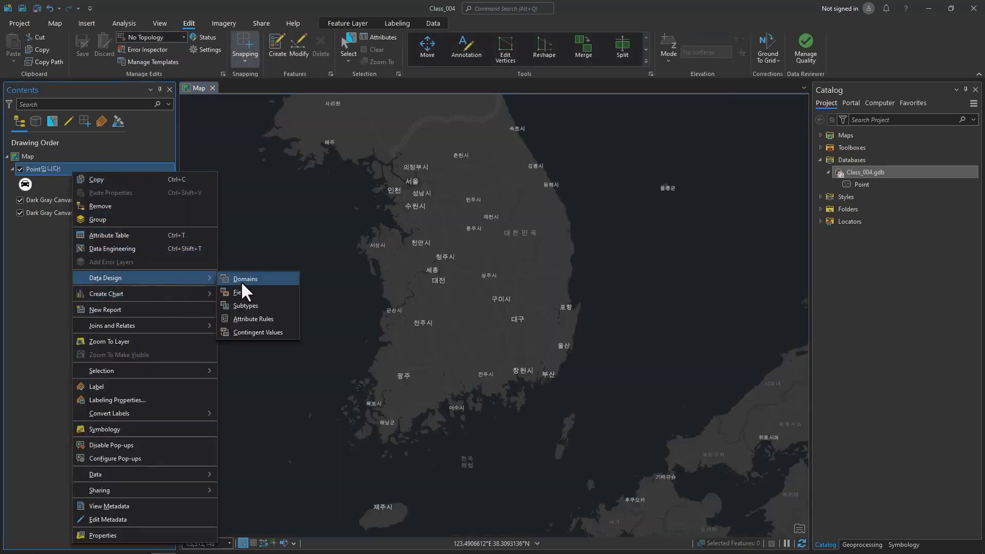
{"action": "left_click", "coordinate": [251, 288]}
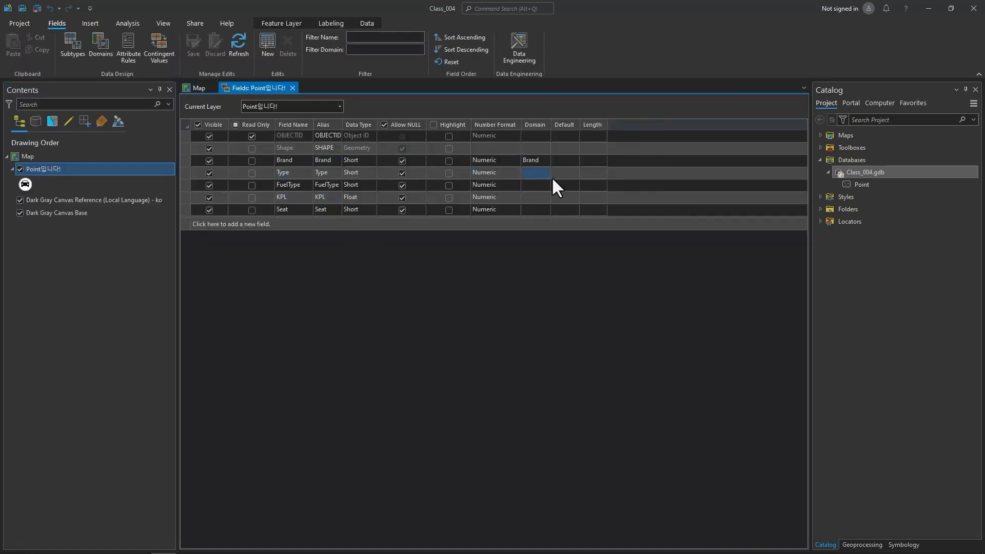
{"action": "left_click", "coordinate": [538, 175]}
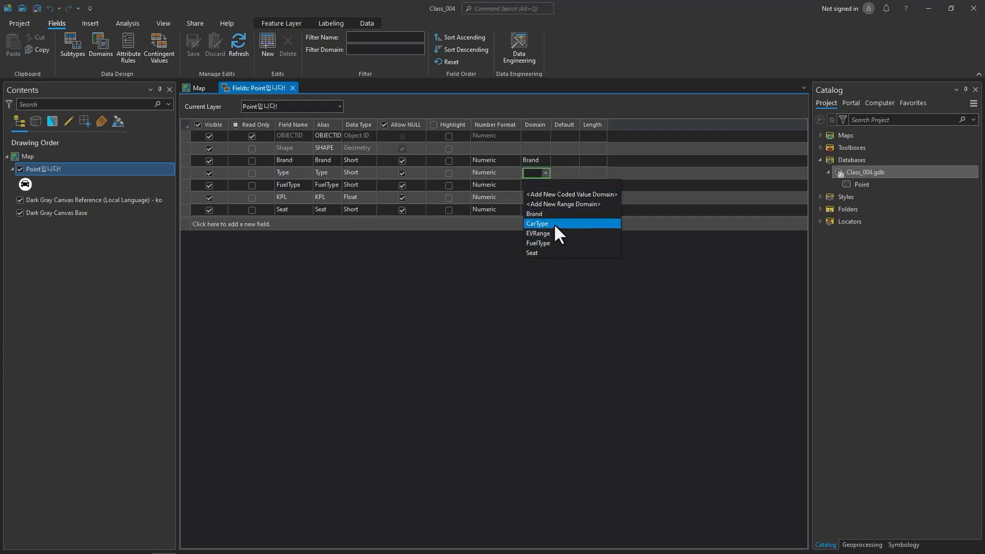
{"action": "left_click", "coordinate": [554, 225]}
{"action": "left_click", "coordinate": [546, 187]}
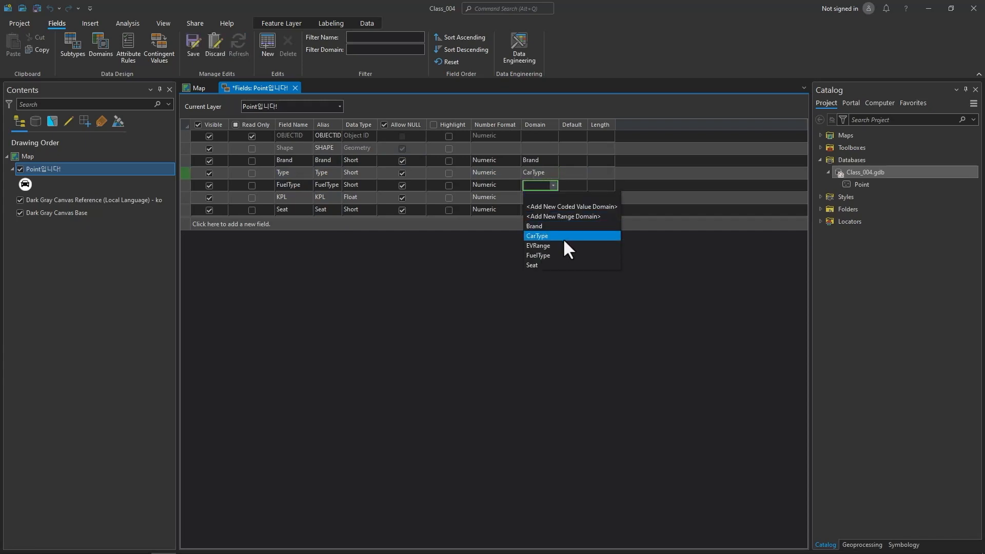
{"action": "left_click", "coordinate": [556, 251]}
- Assign the KPL domain to the KPL field and the Seat domain to the Seat field, and save the field changes
{"action": "left_click", "coordinate": [552, 200]}
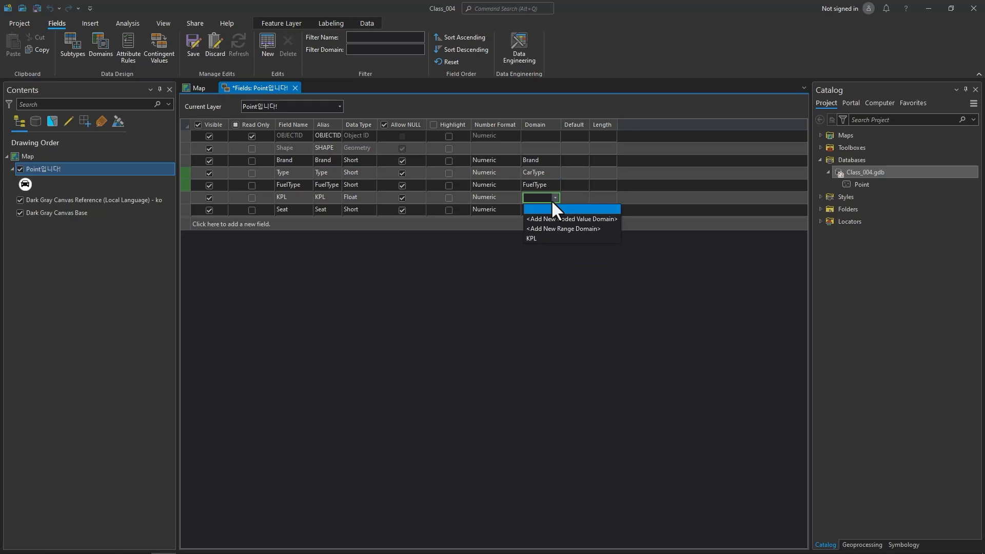
{"action": "left_click", "coordinate": [545, 239]}
{"action": "left_click", "coordinate": [542, 210]}
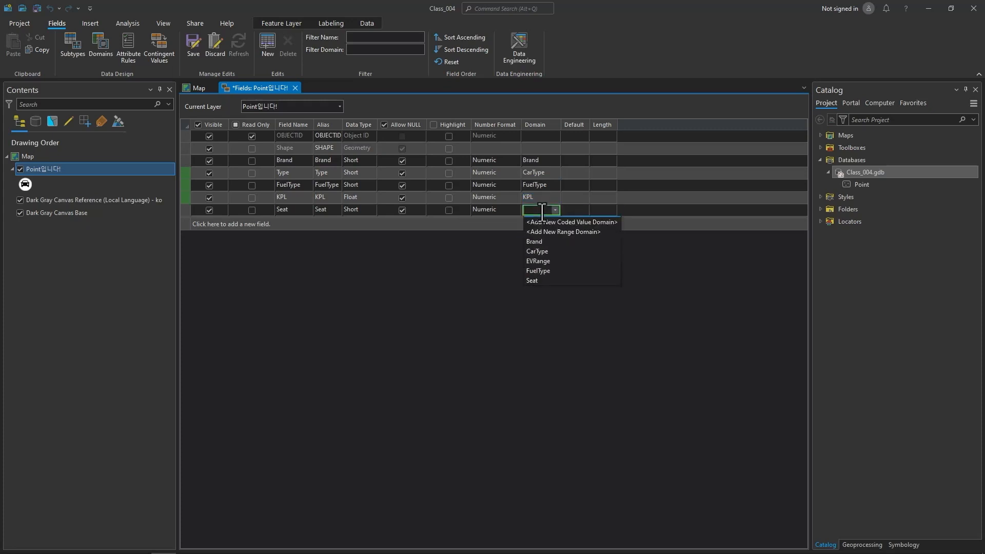
{"action": "left_click", "coordinate": [540, 285]}
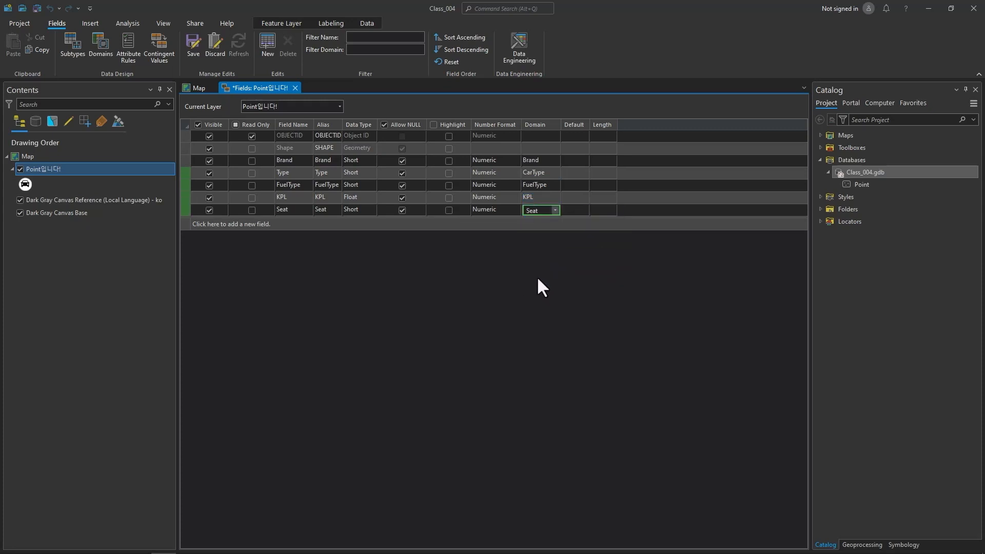
{"action": "left_click", "coordinate": [191, 43]}
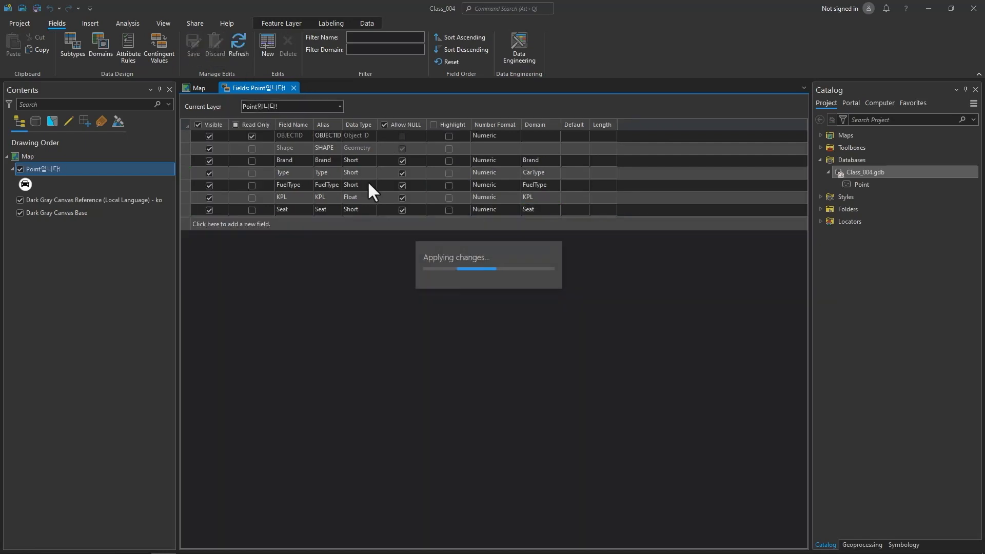
{"action": "left_click", "coordinate": [292, 87]}
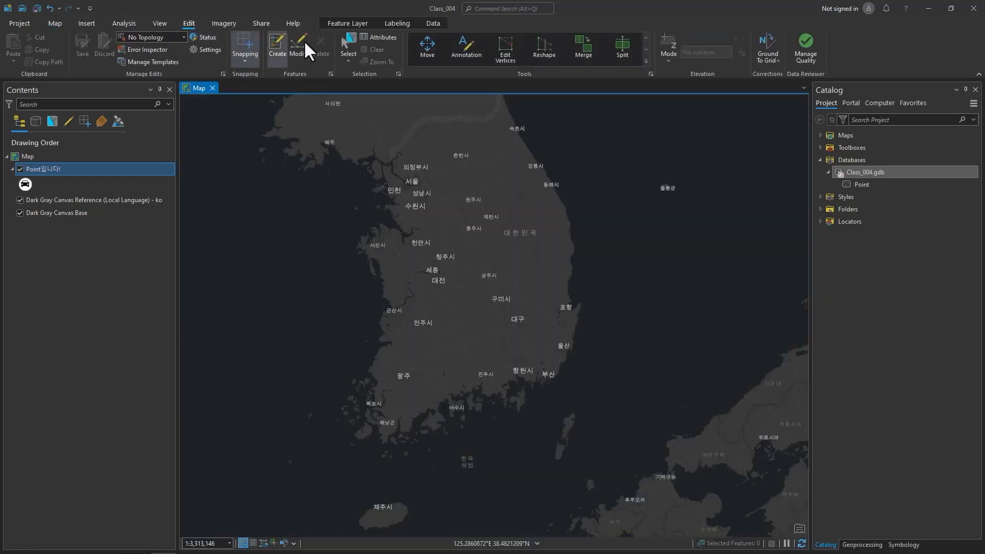
- Create a point feature on the map just northeast of Seoul with the point layer's template
{"action": "left_click", "coordinate": [281, 45]}
{"action": "left_click", "coordinate": [752, 133]}
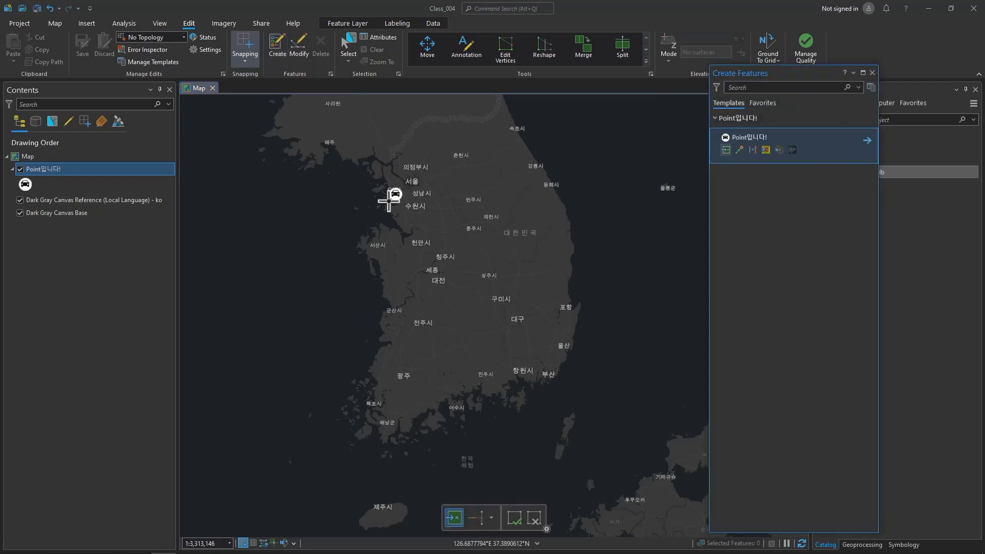
{"action": "left_click", "coordinate": [432, 171]}
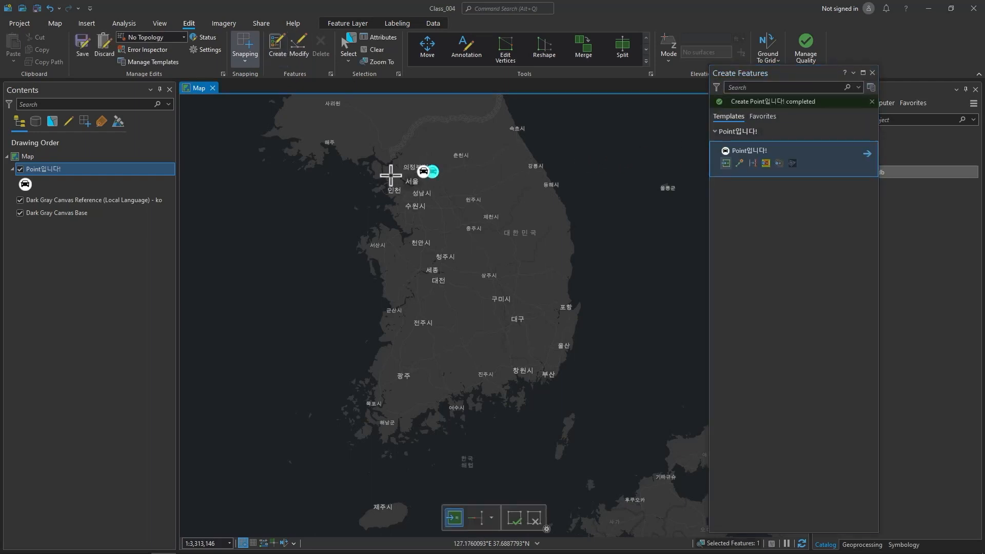
- Open the new point's attributes and set Brand to Hyundai, Type to SUV and FuelType to Electric
{"action": "left_click", "coordinate": [371, 39]}
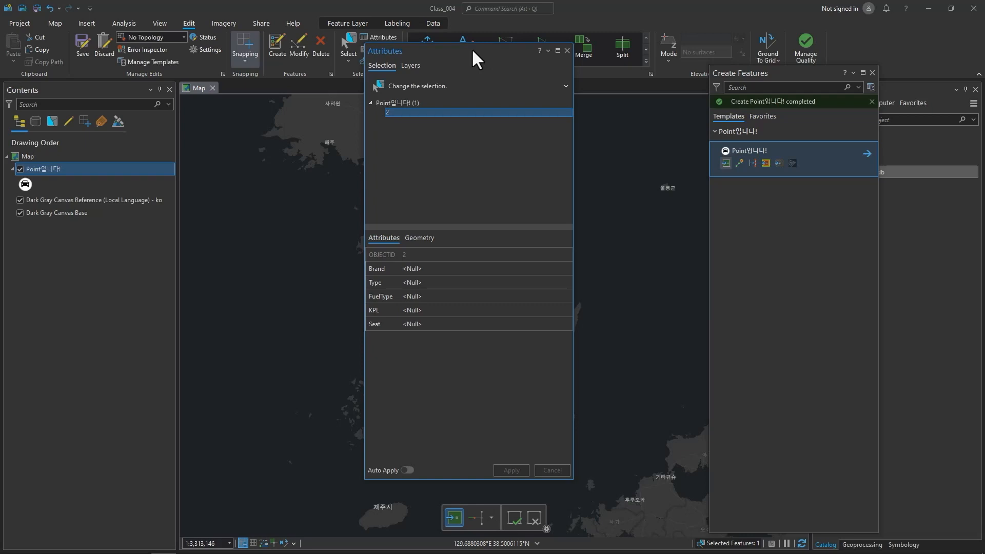
{"action": "left_click_drag", "start_coordinate": [472, 48], "coordinate": [603, 18]}
{"action": "left_click", "coordinate": [564, 238]}
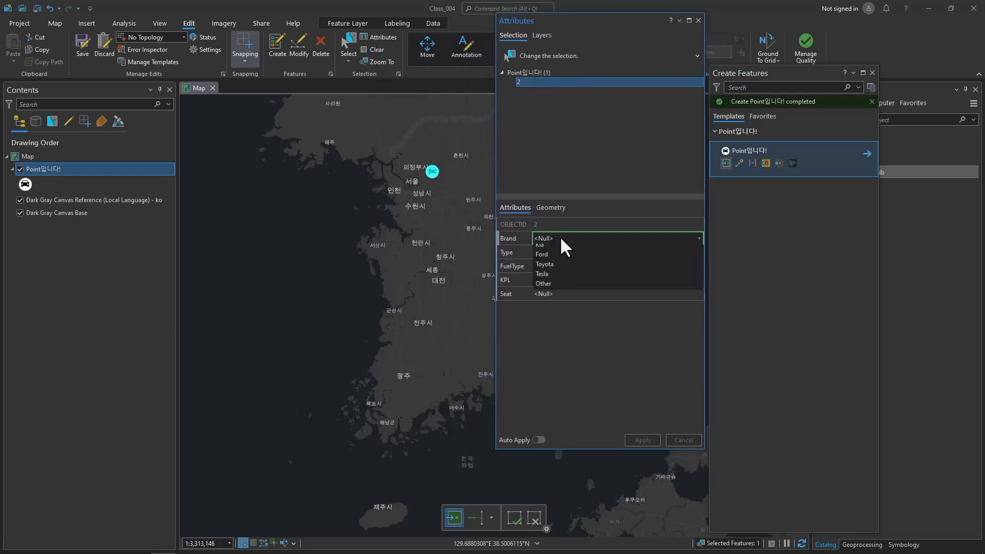
{"action": "left_click", "coordinate": [551, 259]}
{"action": "left_click", "coordinate": [561, 249]}
{"action": "left_click", "coordinate": [561, 252]}
{"action": "left_click", "coordinate": [549, 282]}
{"action": "left_click", "coordinate": [563, 267]}
{"action": "left_click", "coordinate": [563, 266]}
{"action": "left_click", "coordinate": [557, 305]}
- Test the range domains by entering 9999 for the new point's KPL and 99 for its Seat
{"action": "left_click", "coordinate": [562, 266]}
{"action": "left_click", "coordinate": [562, 276]}
{"action": "left_click", "coordinate": [562, 279]}
{"action": "type", "text": "9999"}
{"action": "key", "text": "Tab"}
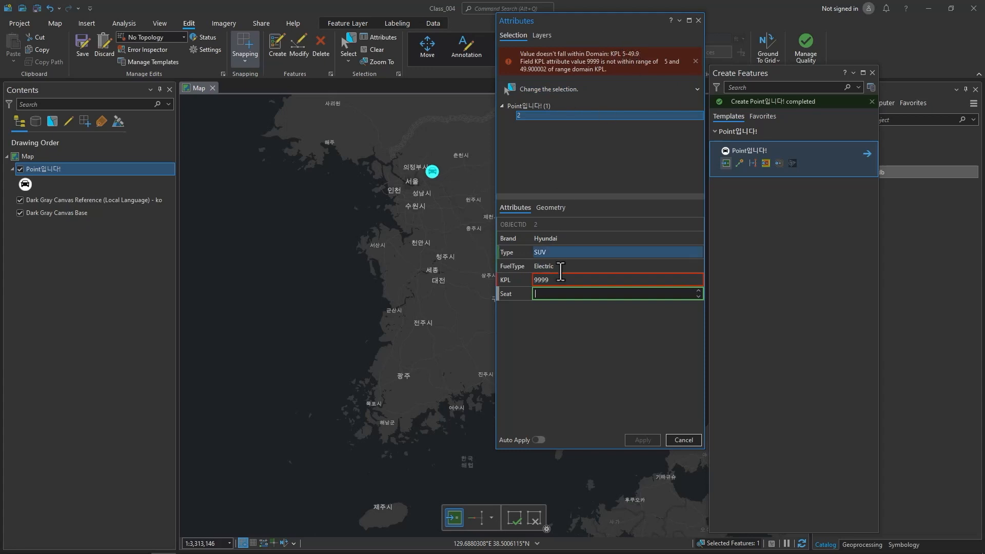
{"action": "type", "text": "99"}
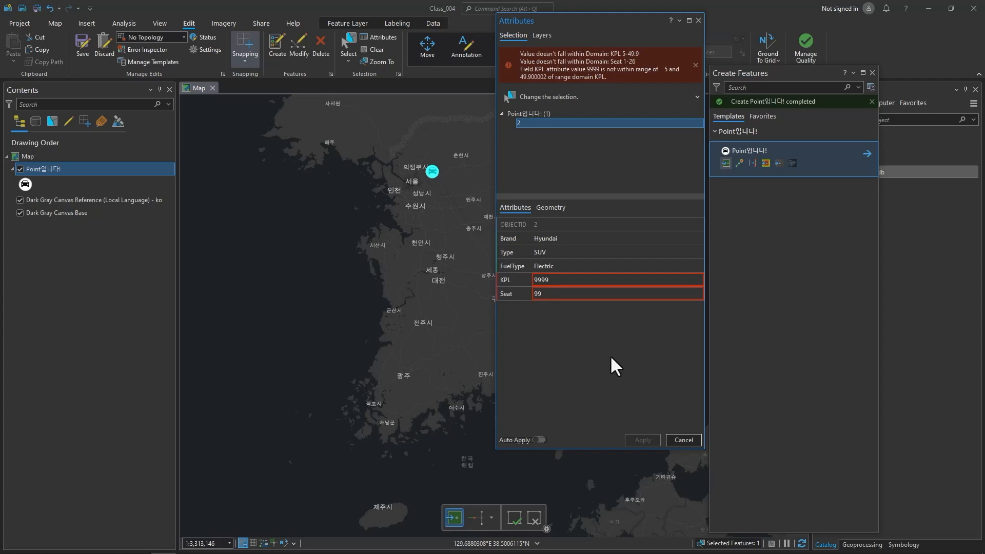
- Cancel the test attribute values, delete the test point and discard all edits
{"action": "left_click", "coordinate": [683, 440]}
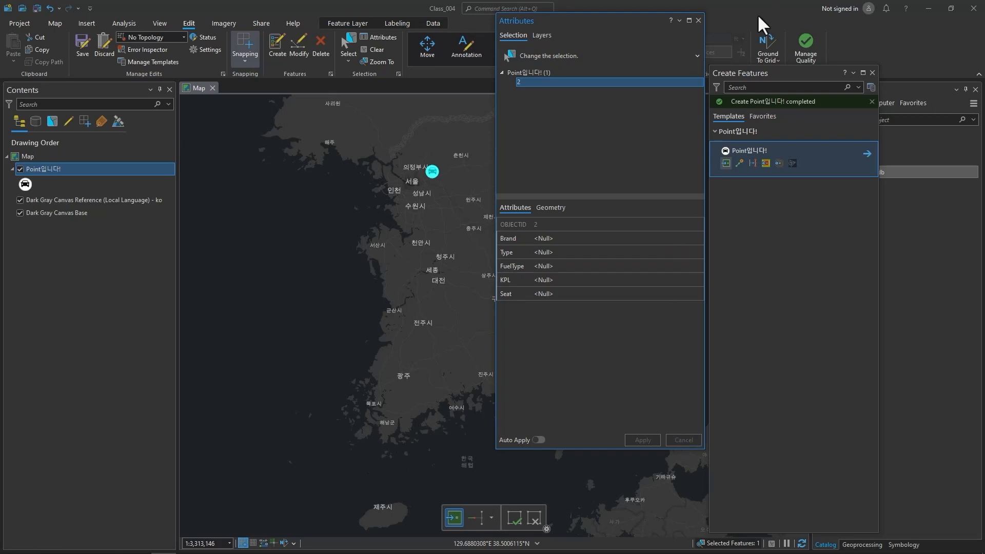
{"action": "left_click", "coordinate": [698, 20]}
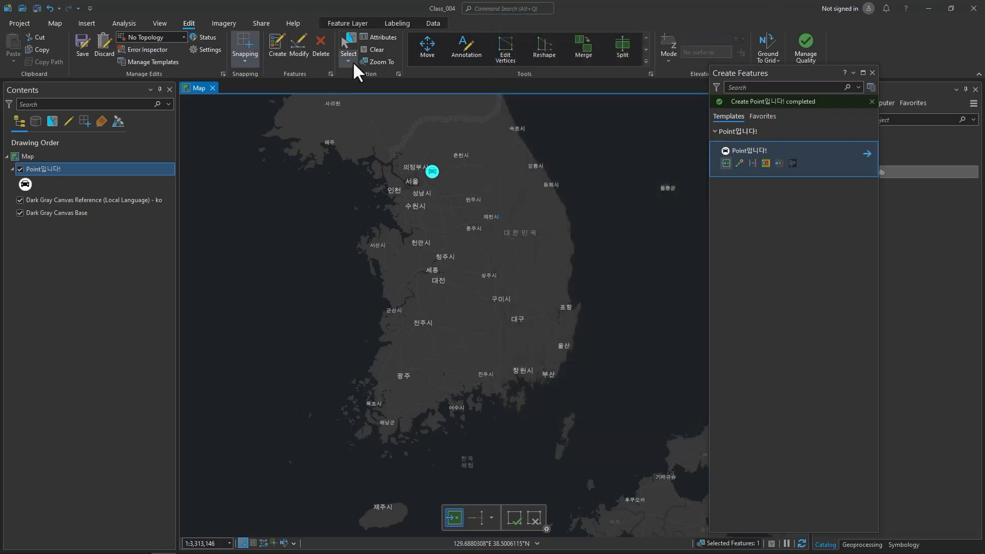
{"action": "left_click", "coordinate": [320, 47]}
{"action": "left_click", "coordinate": [518, 308]}
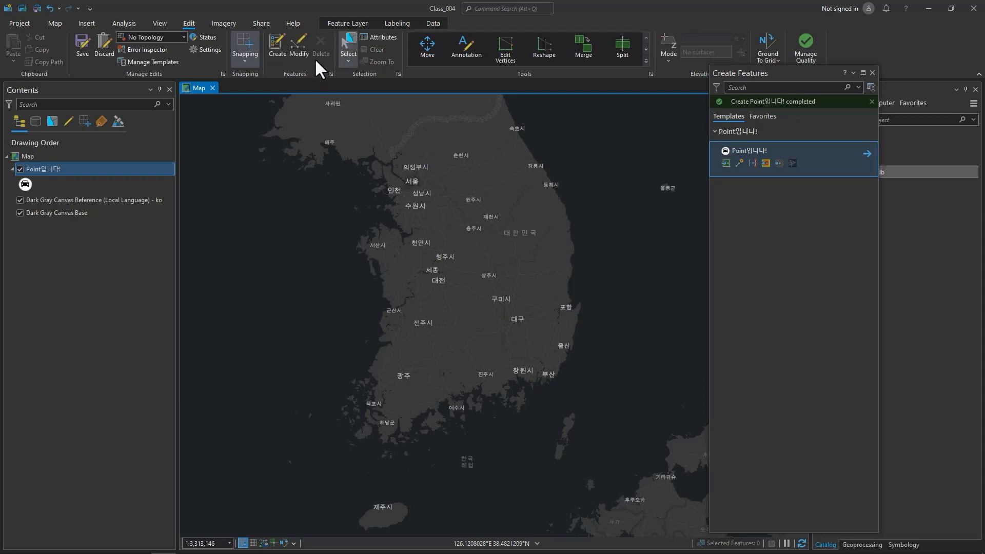
{"action": "left_click", "coordinate": [100, 45]}
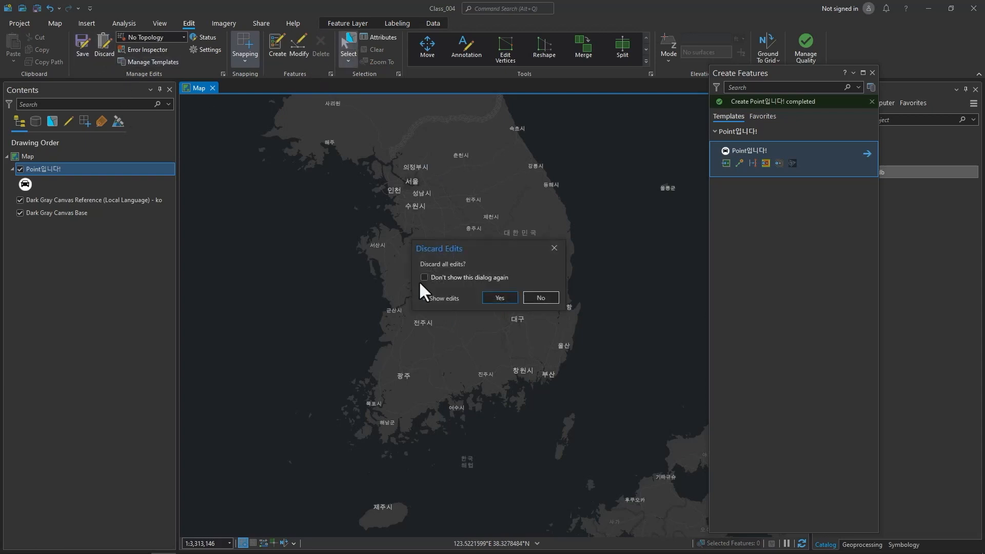
{"action": "left_click", "coordinate": [503, 298]}
- Check the point layer's attribute table for remaining rows and close it
{"action": "left_click", "coordinate": [69, 167]}
{"action": "key", "text": "ctrl+t"}
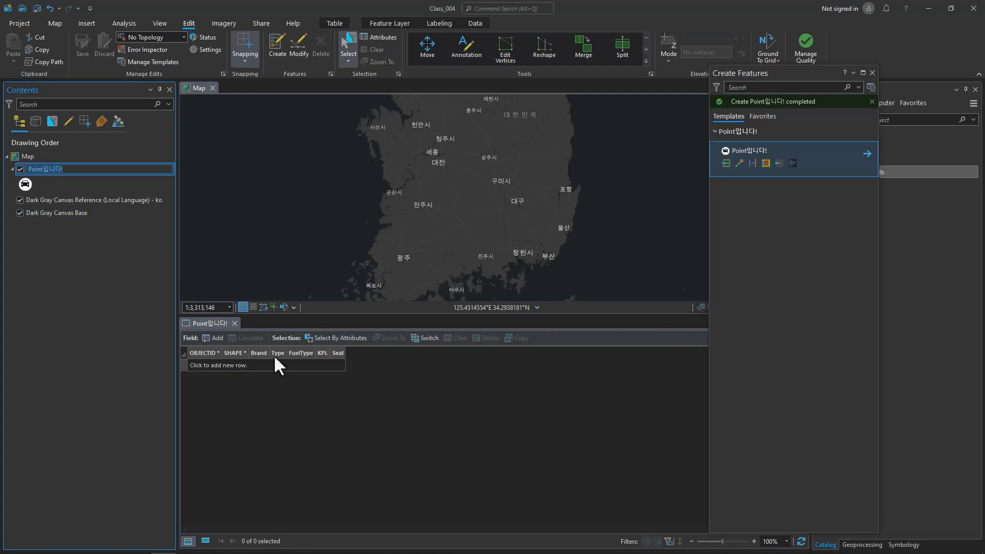
{"action": "mouse_move", "coordinate": [288, 366]}
{"action": "left_click", "coordinate": [235, 323]}
{"action": "right_click", "coordinate": [76, 171]}
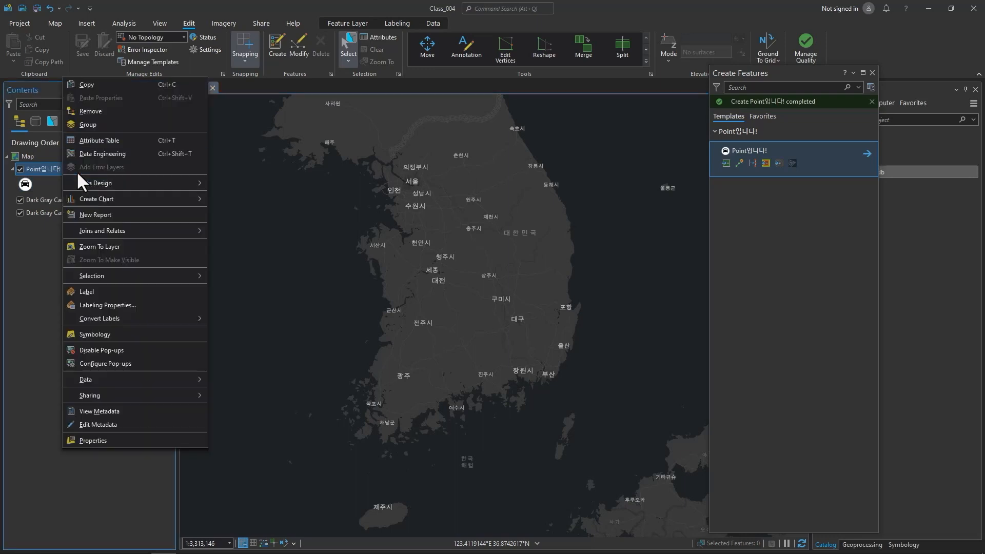
{"action": "mouse_move", "coordinate": [143, 184]}
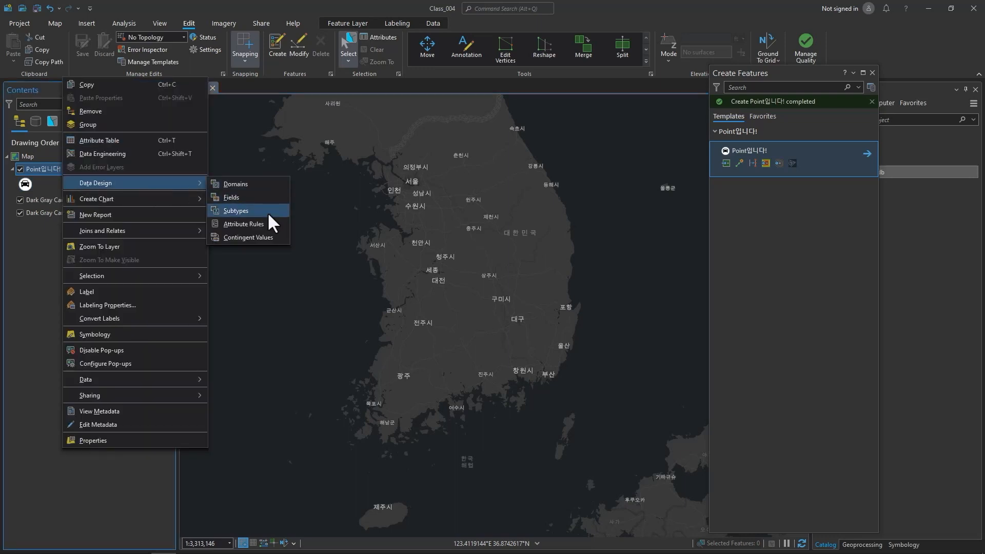
{"action": "left_click", "coordinate": [267, 211]}
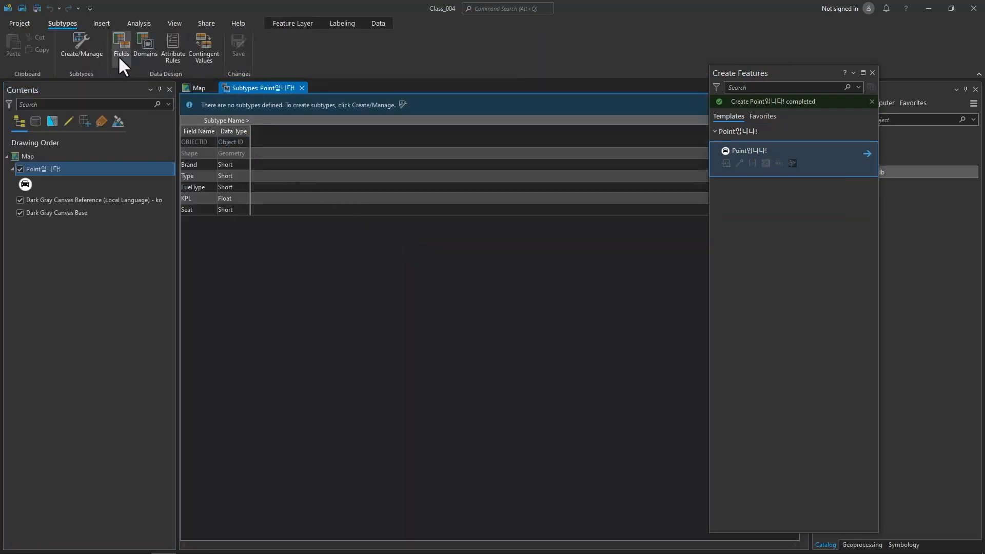
{"action": "left_click", "coordinate": [82, 48]}
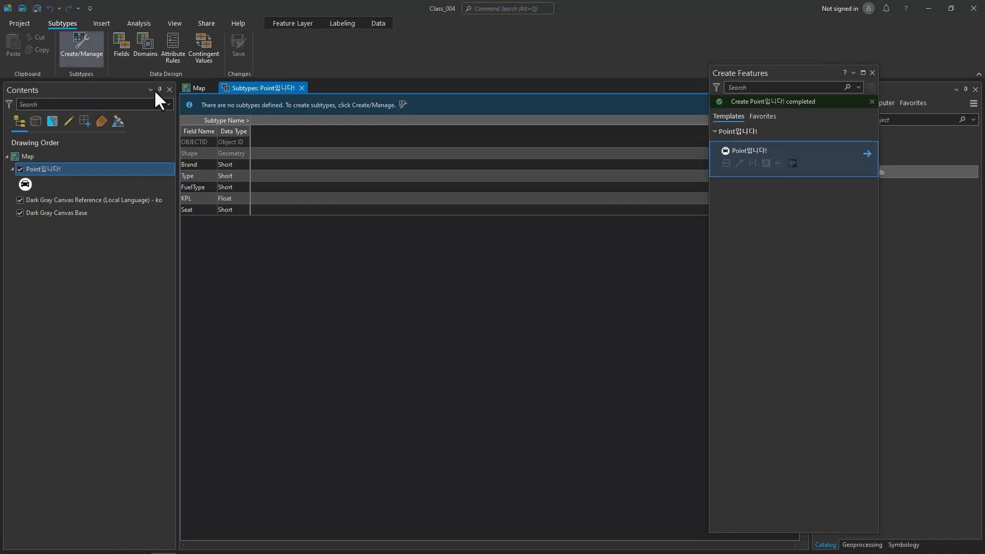
{"action": "left_click", "coordinate": [627, 58]}
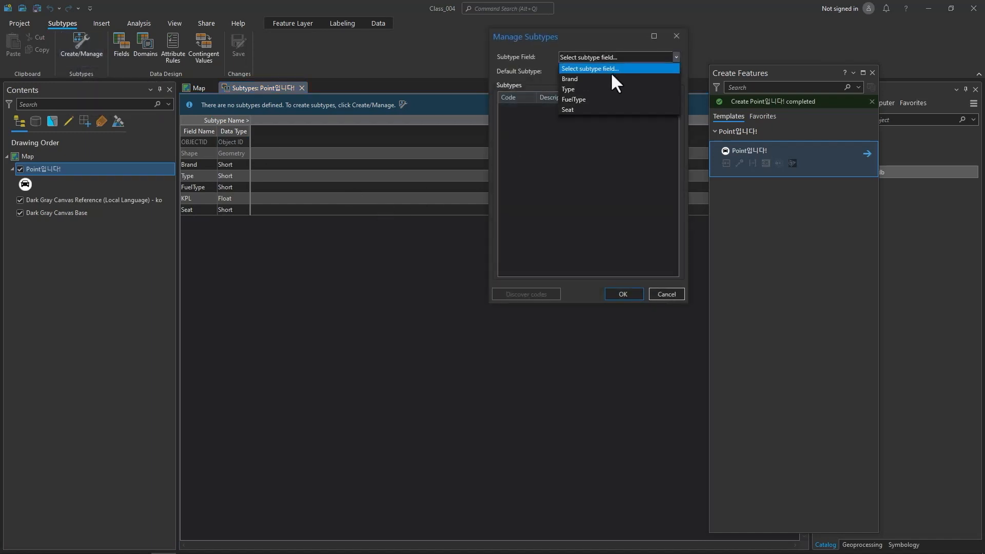
{"action": "left_click", "coordinate": [574, 78]}
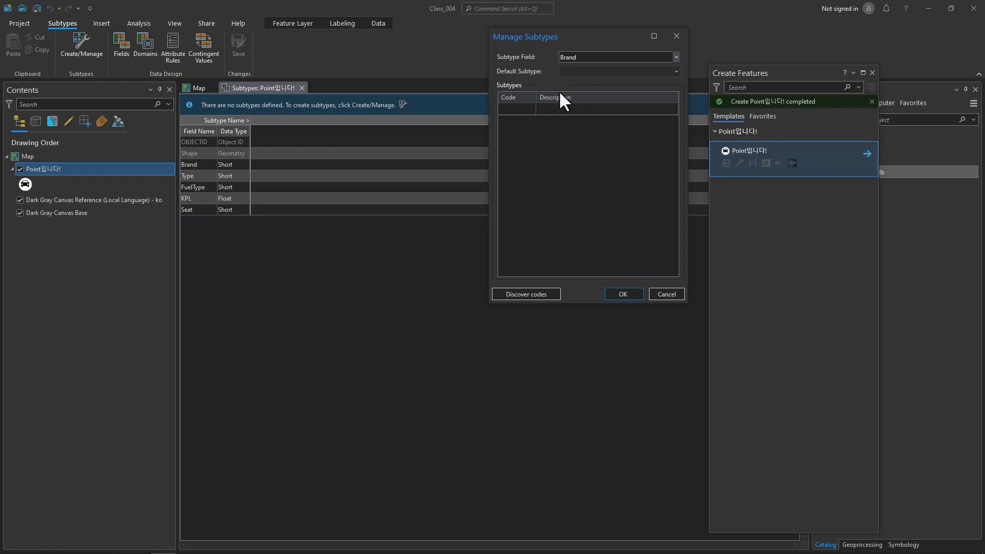
{"action": "left_click", "coordinate": [538, 292]}
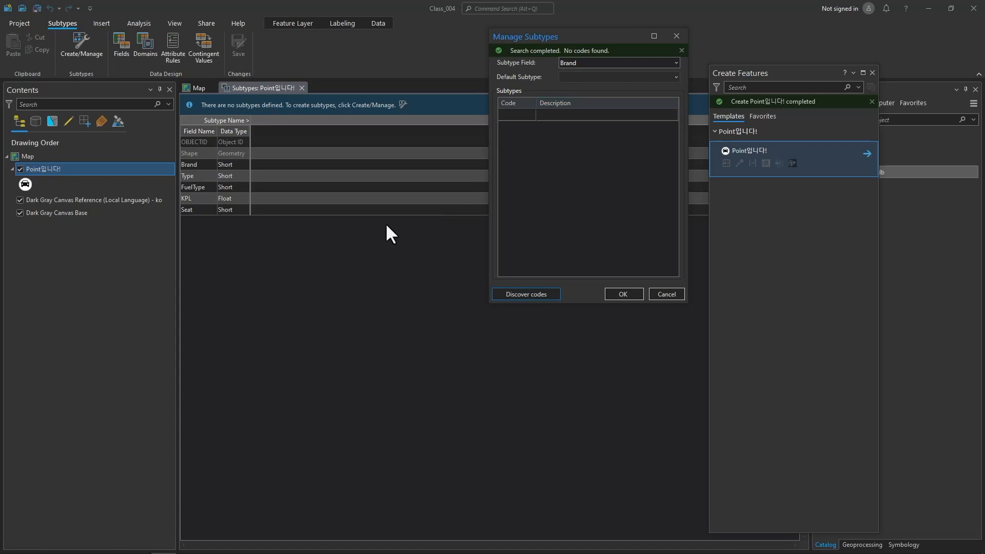
{"action": "left_click", "coordinate": [541, 116]}
{"action": "left_click", "coordinate": [676, 39]}
{"action": "left_click", "coordinate": [302, 88]}
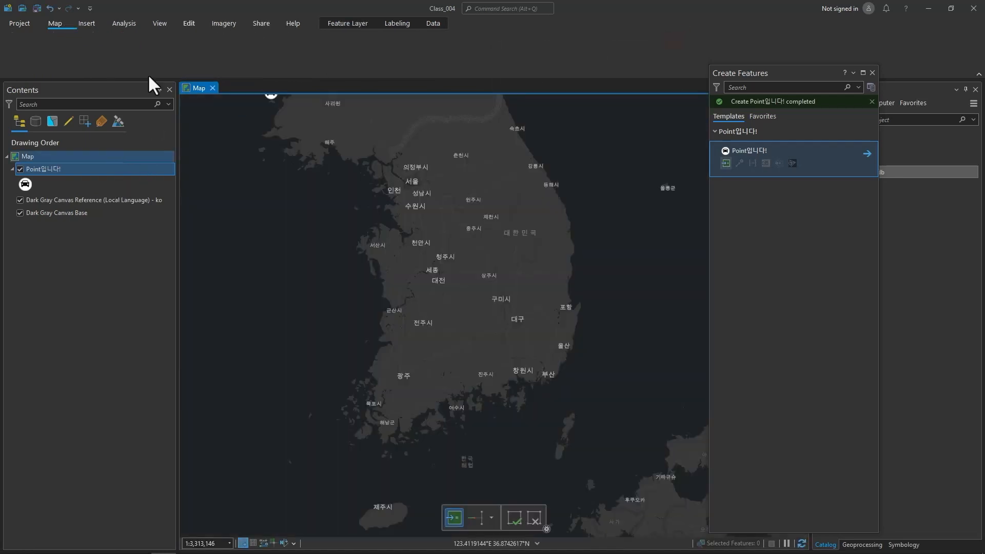
- Open the point layer's Domains view, dock it below the map and close the Create Features pane
{"action": "left_click", "coordinate": [97, 173]}
{"action": "right_click", "coordinate": [98, 173]}
{"action": "mouse_move", "coordinate": [187, 282]}
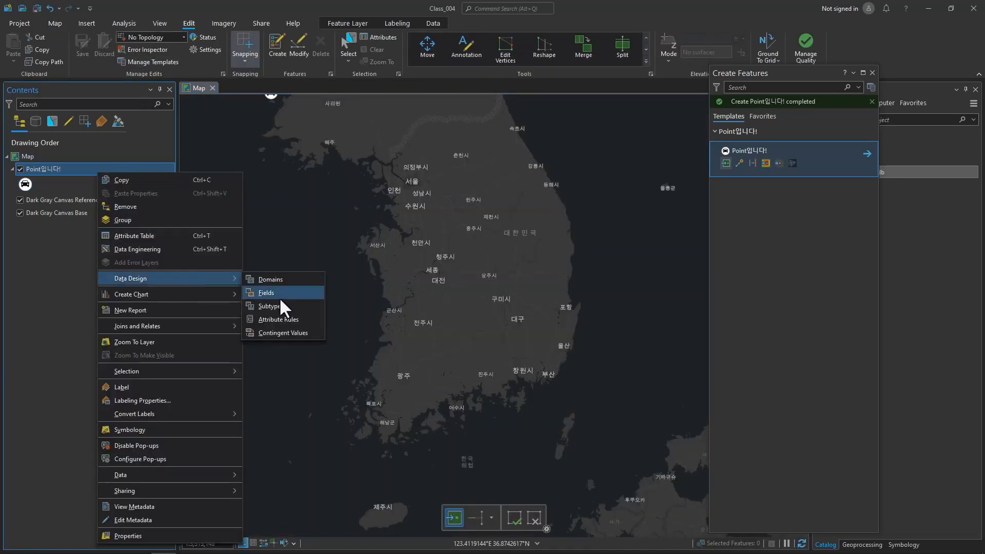
{"action": "left_click", "coordinate": [285, 278]}
{"action": "left_click_drag", "start_coordinate": [258, 87], "coordinate": [480, 356]}
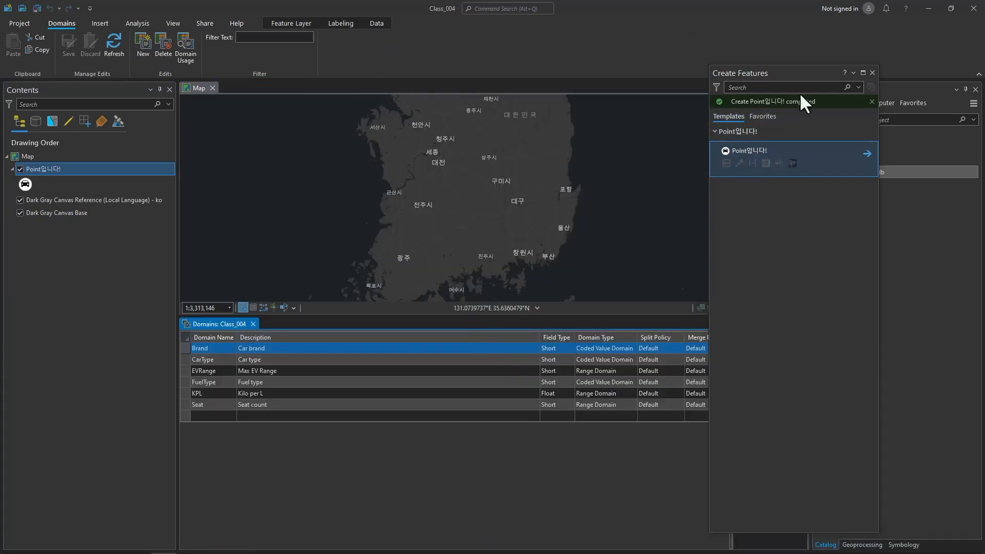
{"action": "left_click", "coordinate": [872, 72]}
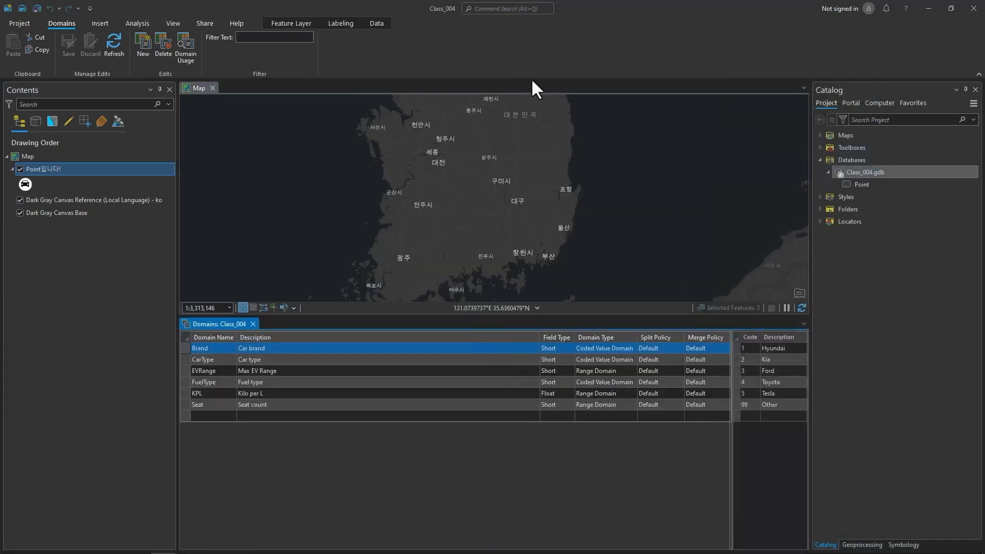
- Open the point layer's Subtypes view and dock it above the Domains view alongside the map
{"action": "right_click", "coordinate": [57, 168]}
{"action": "mouse_move", "coordinate": [154, 123]}
{"action": "left_click", "coordinate": [228, 150]}
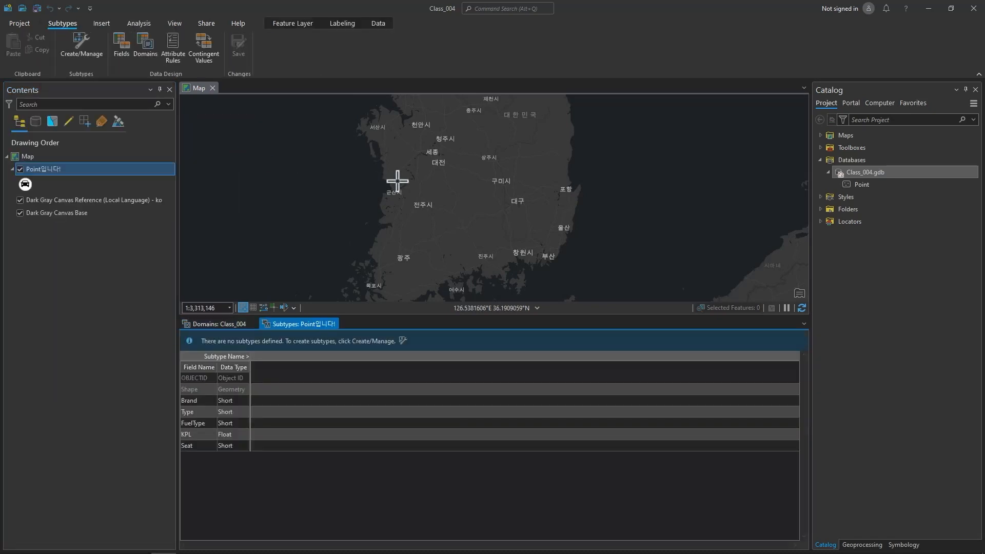
{"action": "left_click_drag", "start_coordinate": [311, 334], "coordinate": [497, 197]}
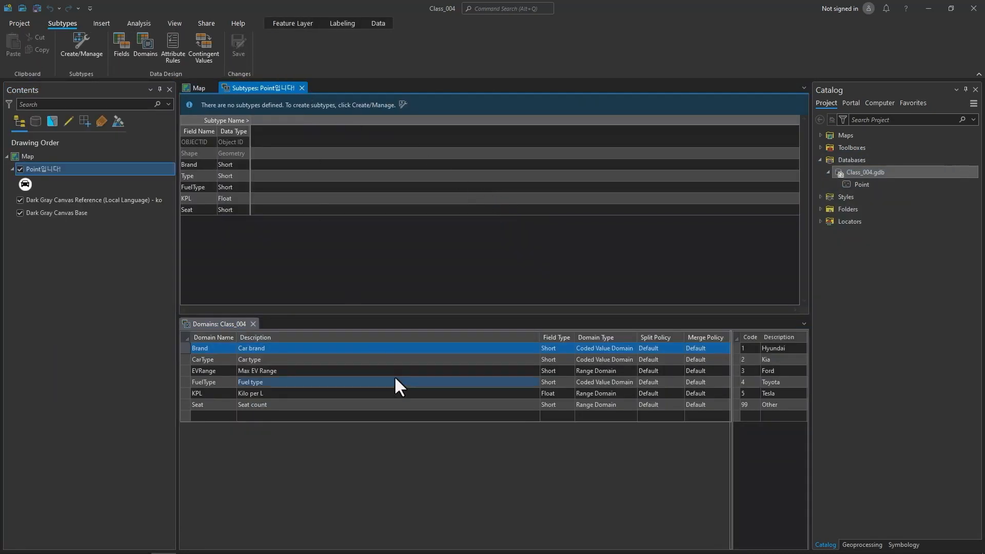
- Set Brand as the layer's subtype field and add a subtype with code 1 described as Hyundai
{"action": "left_click", "coordinate": [81, 51]}
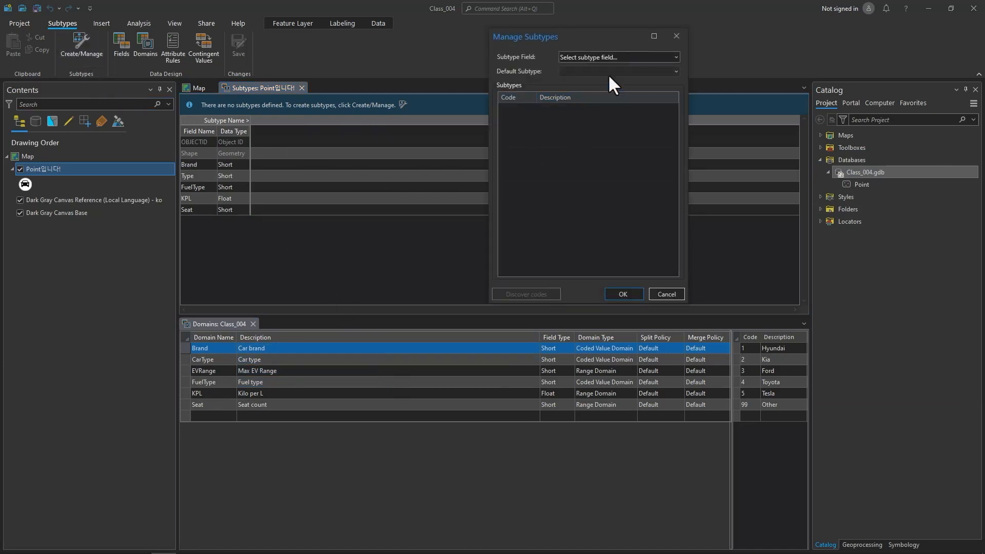
{"action": "left_click", "coordinate": [614, 56]}
{"action": "left_click", "coordinate": [594, 77]}
{"action": "left_click", "coordinate": [515, 108]}
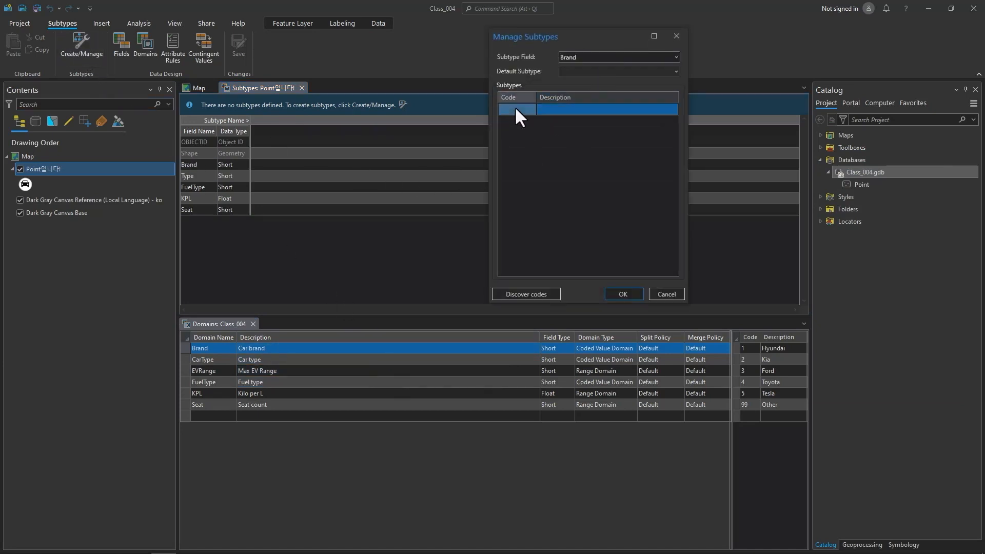
{"action": "type", "text": "1"}
{"action": "left_click", "coordinate": [578, 109]}
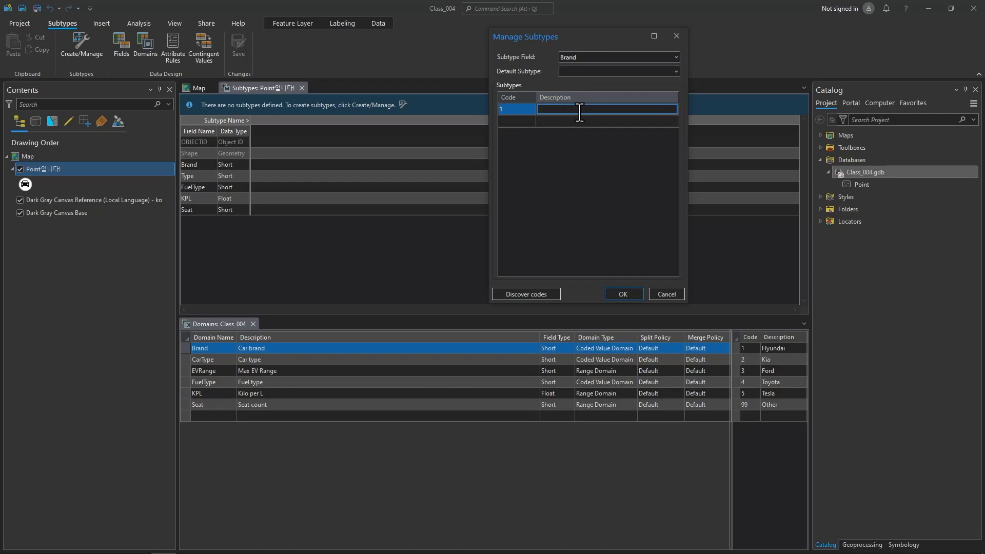
{"action": "type", "text": "Hyundai"}
- Add the subtypes 2 Kia, 3 Ford, 4 Toyota, 5 Tesla and 99 Other, and accept the subtype list
{"action": "left_click", "coordinate": [530, 118]}
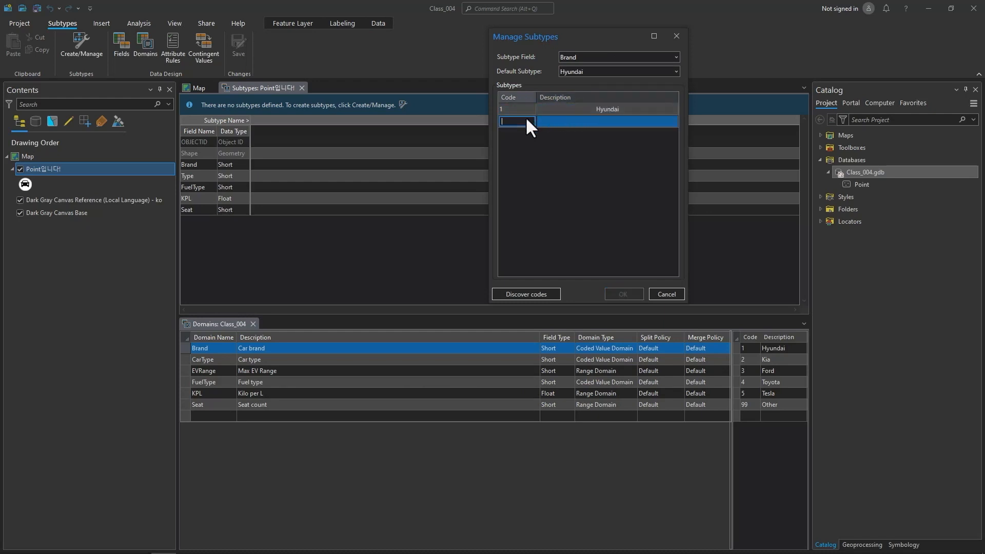
{"action": "left_click", "coordinate": [555, 121]}
{"action": "type", "text": "Kia"}
{"action": "key", "text": "Return"}
{"action": "left_click", "coordinate": [567, 134]}
{"action": "type", "text": "Ford"}
{"action": "key", "text": "Tab"}
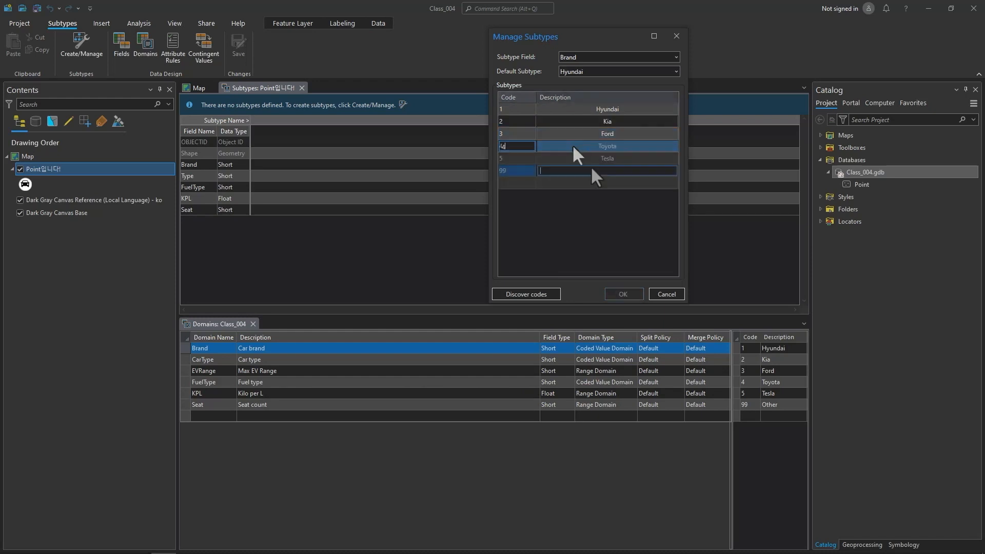
{"action": "type", "text": "O"}
{"action": "type", "text": "ther"}
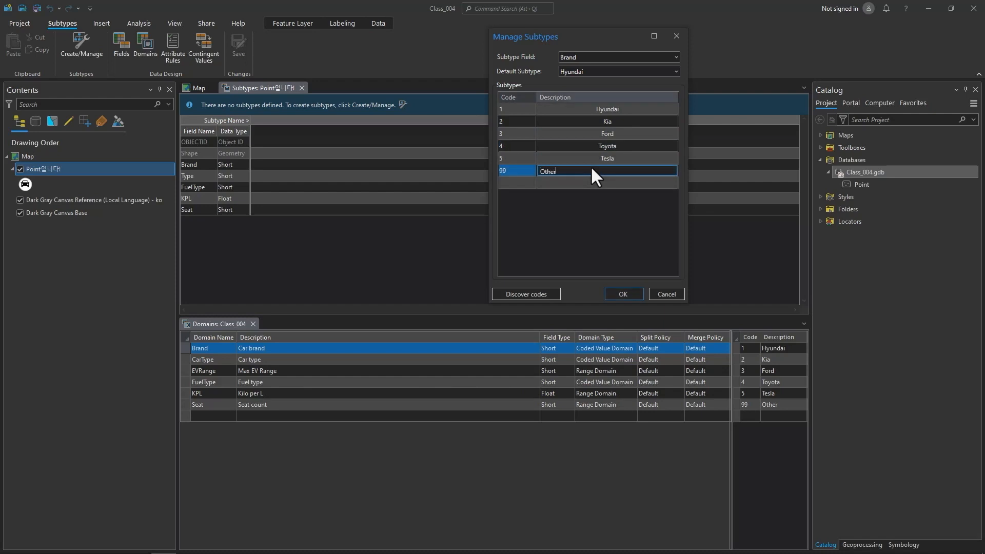
{"action": "left_click", "coordinate": [616, 295]}
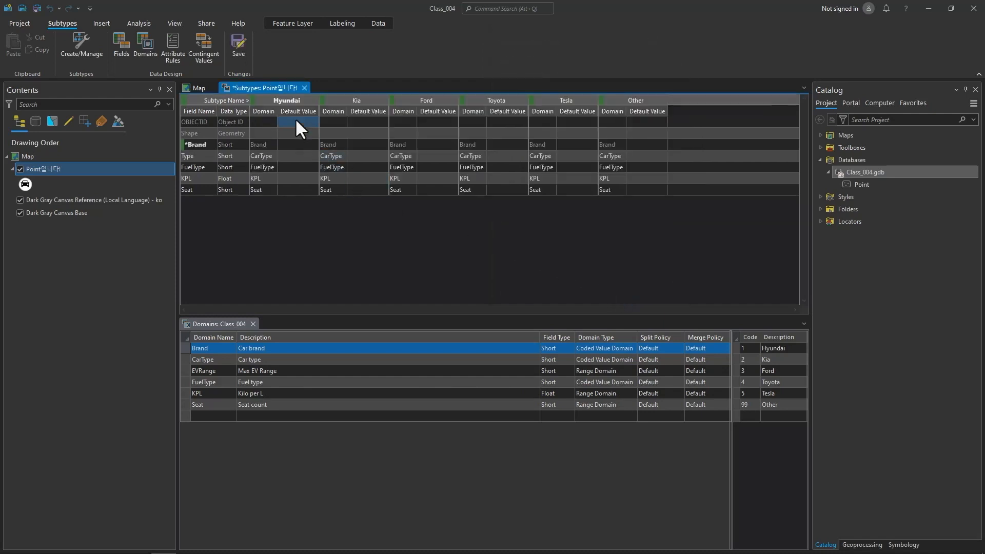
- Add a new range domain for the Tesla subtype's KPL field and name it EVRange1
{"action": "left_click", "coordinate": [614, 168]}
{"action": "left_click", "coordinate": [537, 177]}
{"action": "left_click", "coordinate": [543, 178]}
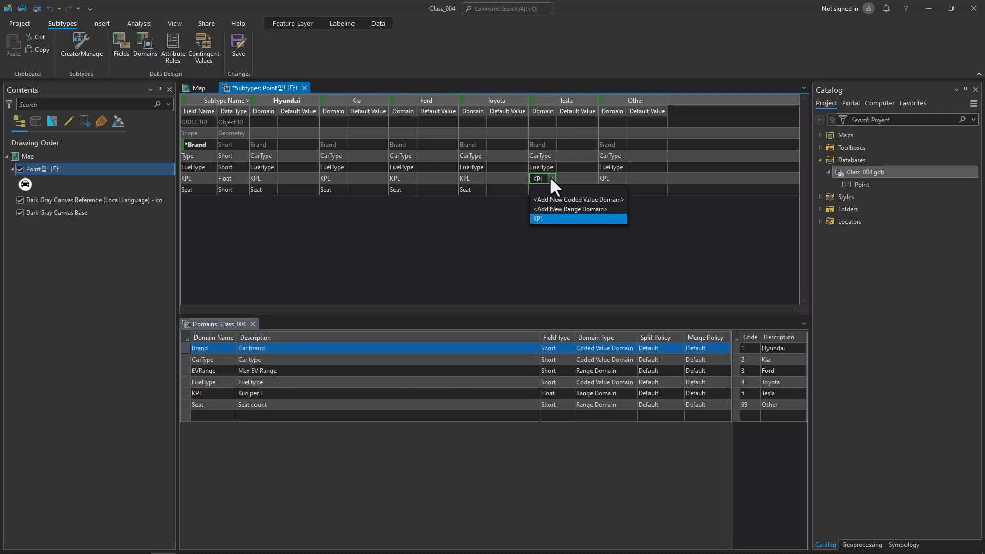
{"action": "left_click", "coordinate": [568, 208]}
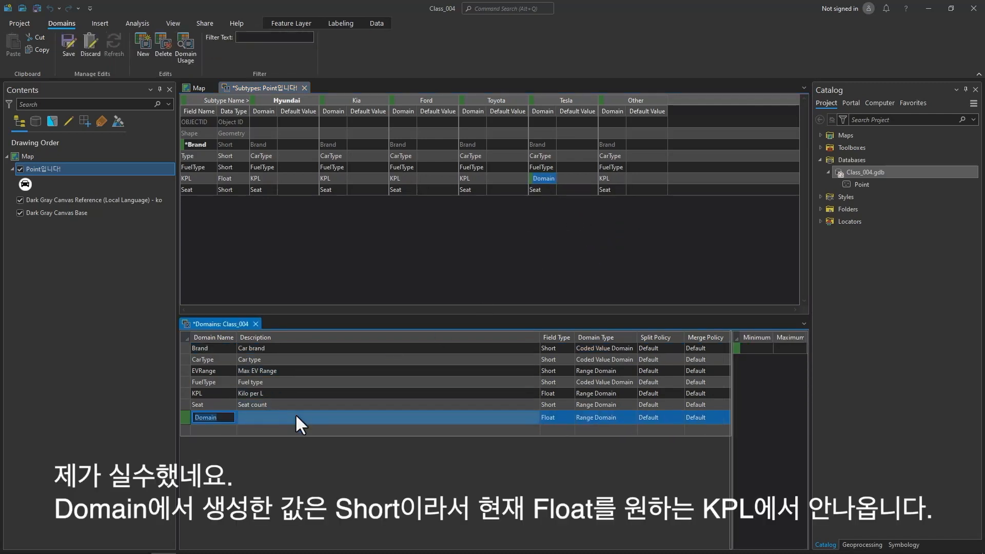
{"action": "type", "text": "EVRange"}
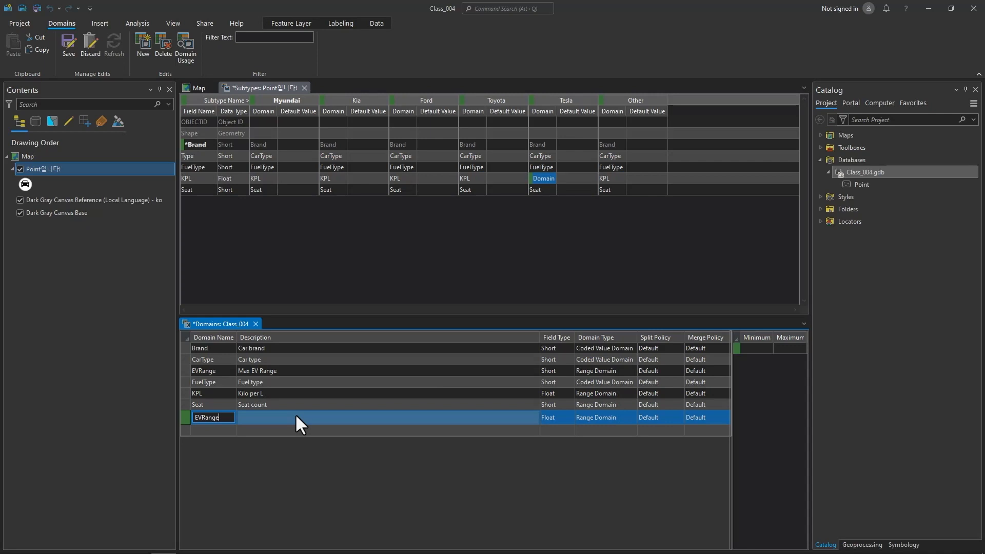
{"action": "type", "text": "1"}
{"action": "key", "text": "Return"}
{"action": "left_click", "coordinate": [605, 416]}
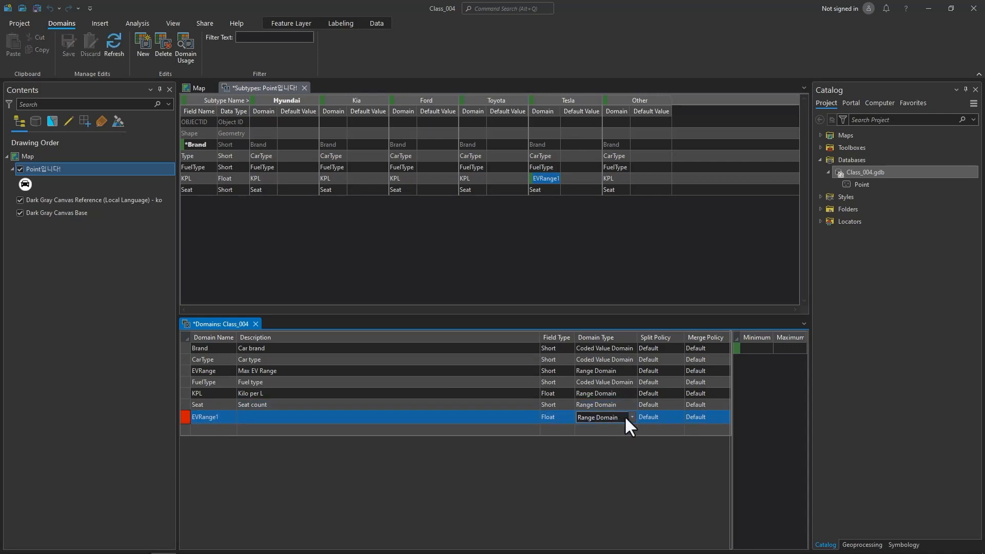
- Set the EVRange1 domain's minimum to 180 and its maximum to 850
{"action": "left_click", "coordinate": [755, 349]}
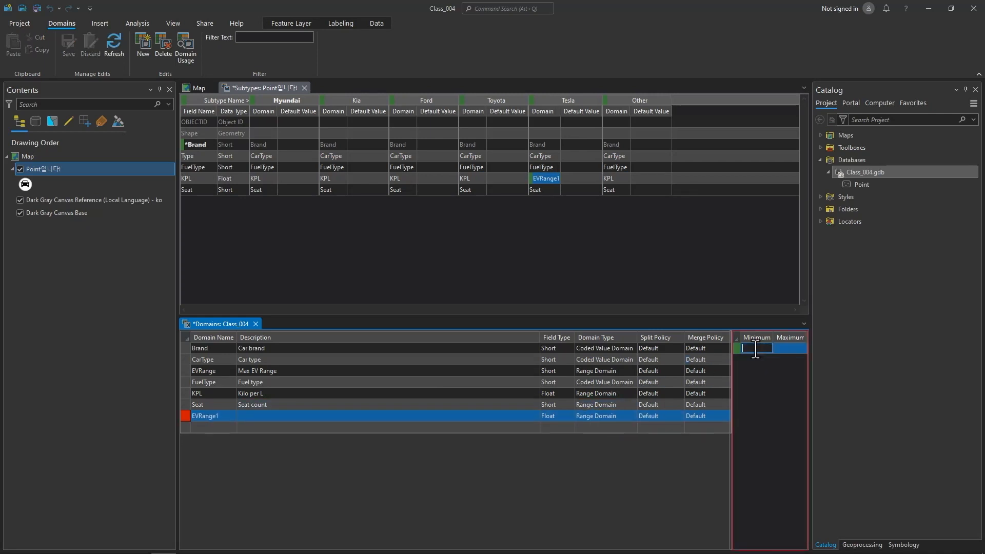
{"action": "type", "text": "180"}
{"action": "key", "text": "Tab"}
{"action": "type", "text": "850"}
{"action": "key", "text": "Tab"}
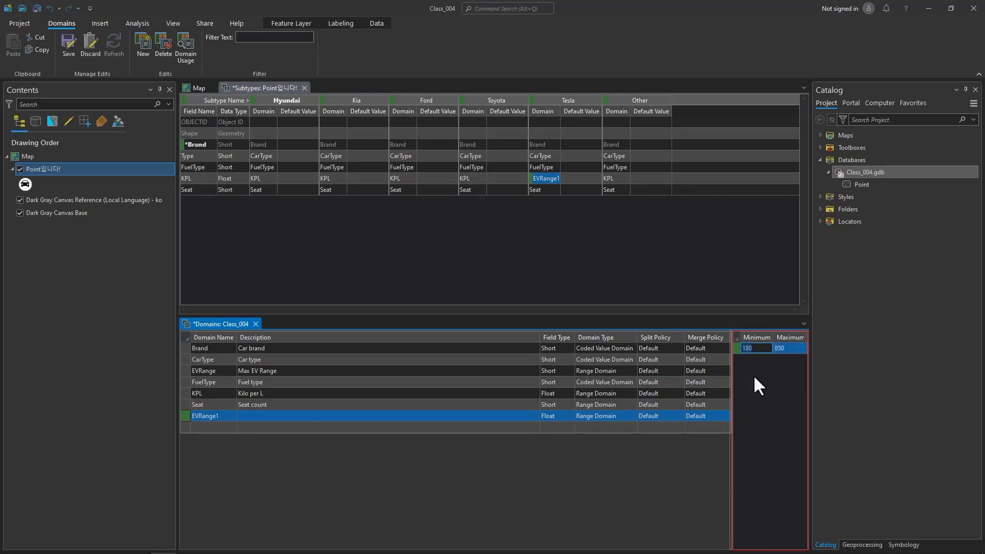
- Use EVRange1 as the domain of the Tesla subtype's KPL field, save the subtypes and close the Subtypes view
{"action": "left_click", "coordinate": [544, 178]}
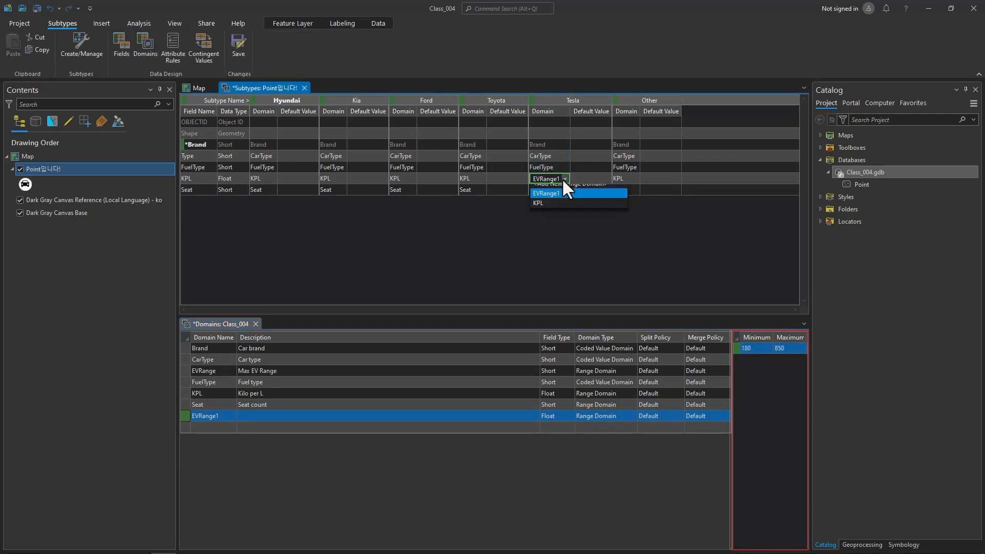
{"action": "left_click", "coordinate": [564, 178]}
{"action": "left_click", "coordinate": [563, 218]}
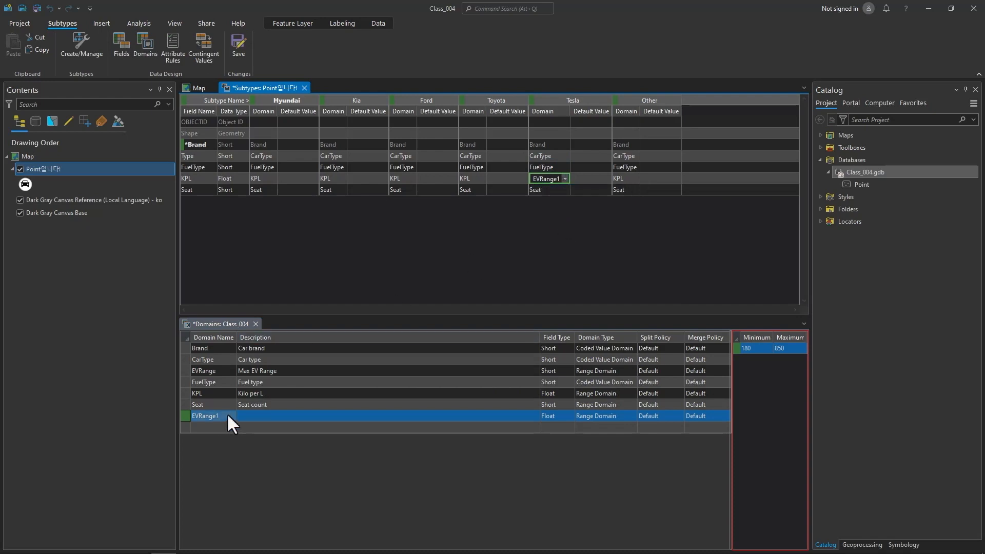
{"action": "left_click", "coordinate": [237, 45]}
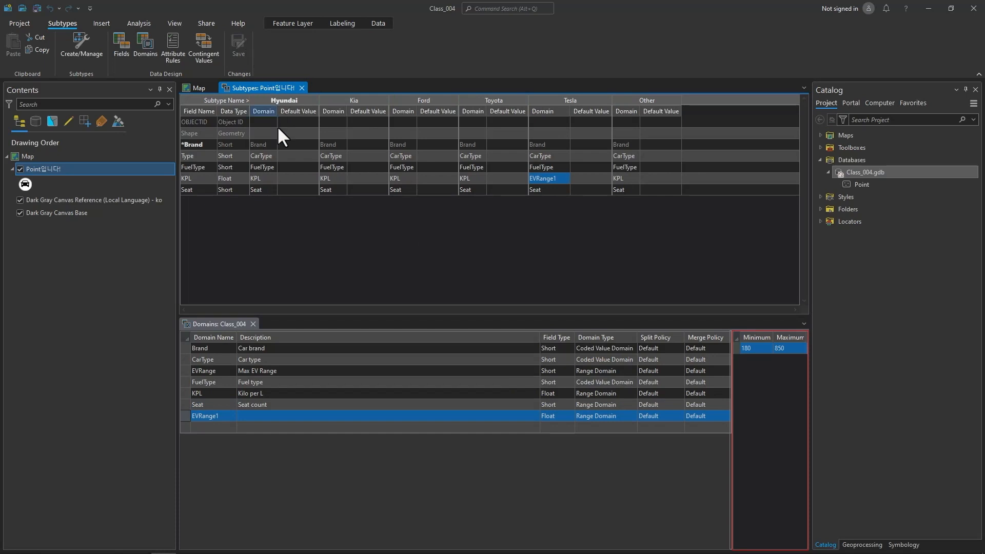
{"action": "left_click", "coordinate": [301, 88]}
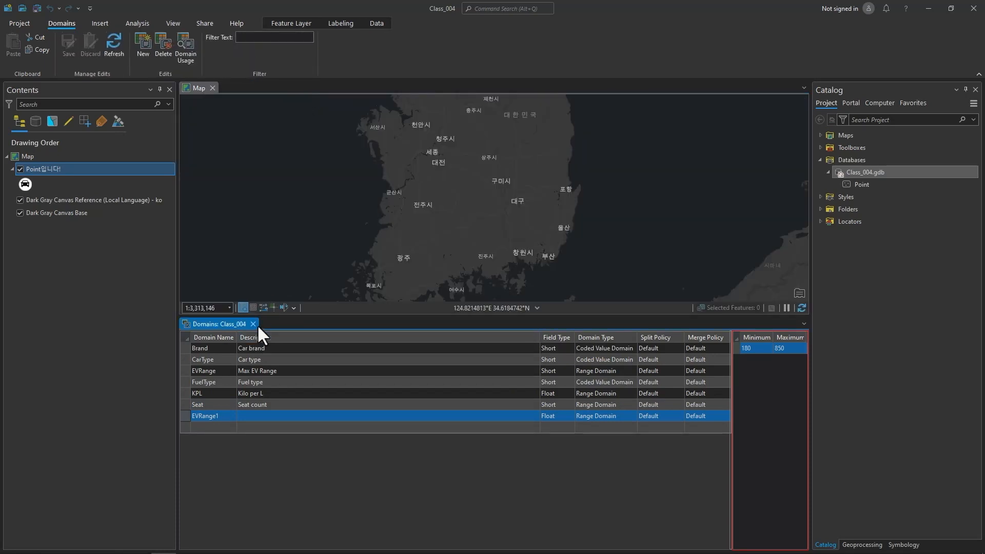
- Close the Domains view and create a point feature just northwest of 의정부시 with the Point입니다! template
{"action": "left_click", "coordinate": [254, 322]}
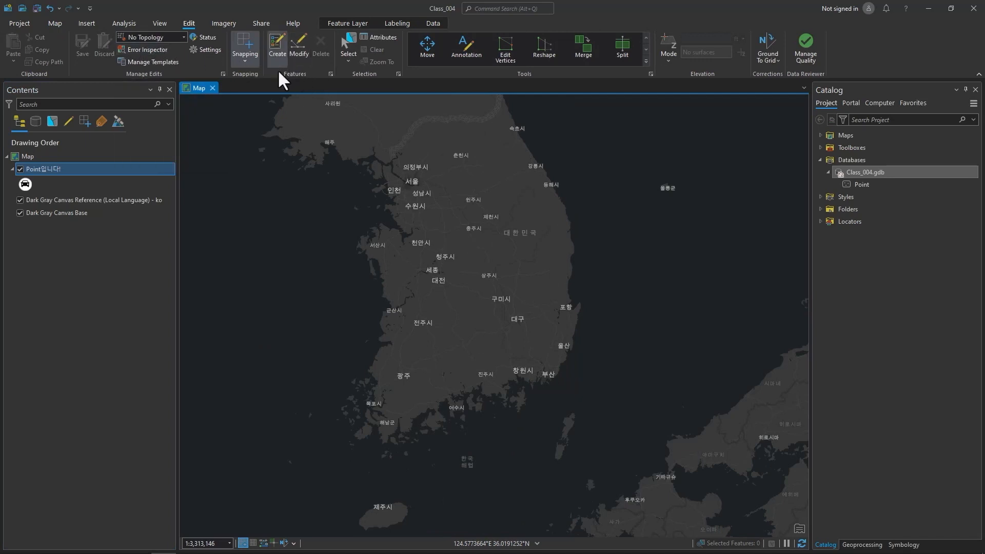
{"action": "right_click", "coordinate": [103, 166]}
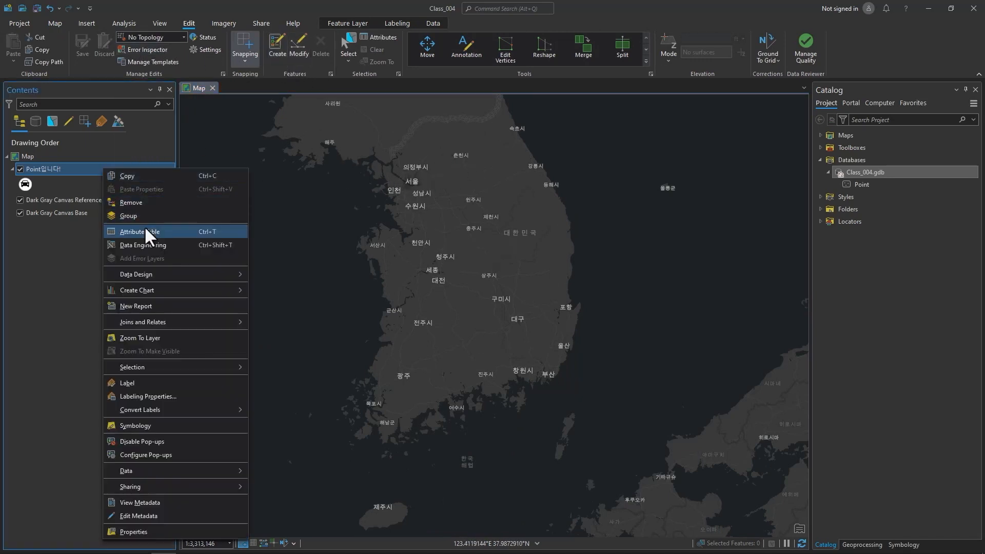
{"action": "left_click", "coordinate": [278, 47]}
{"action": "left_click", "coordinate": [715, 138]}
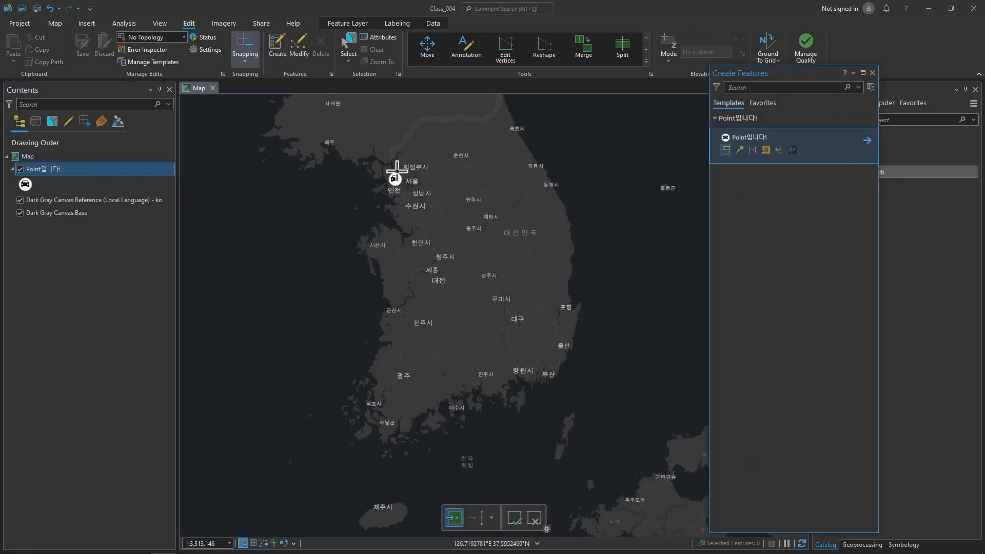
{"action": "left_click", "coordinate": [404, 159]}
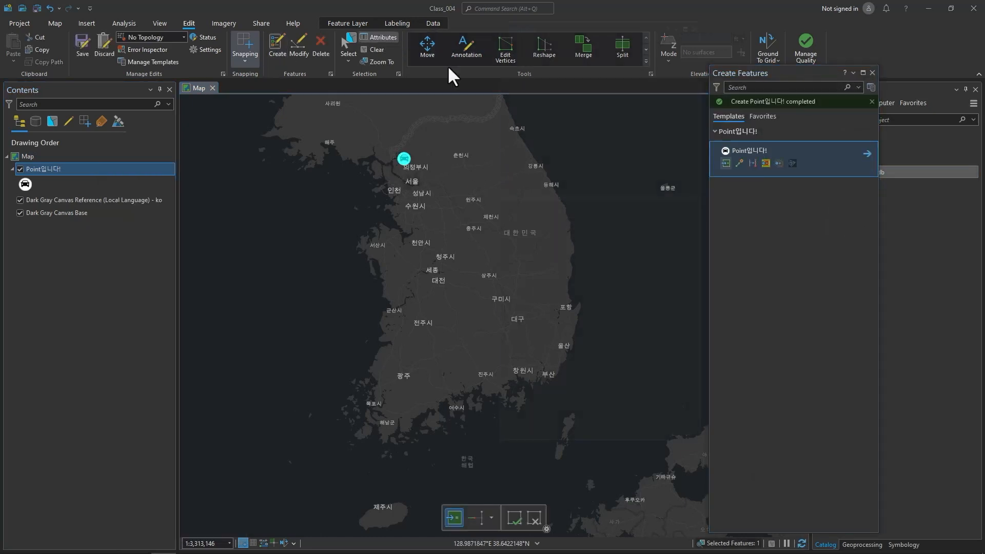
- Set the new point's Type to Sedan and its FuelType to Gas
{"action": "left_click", "coordinate": [559, 252]}
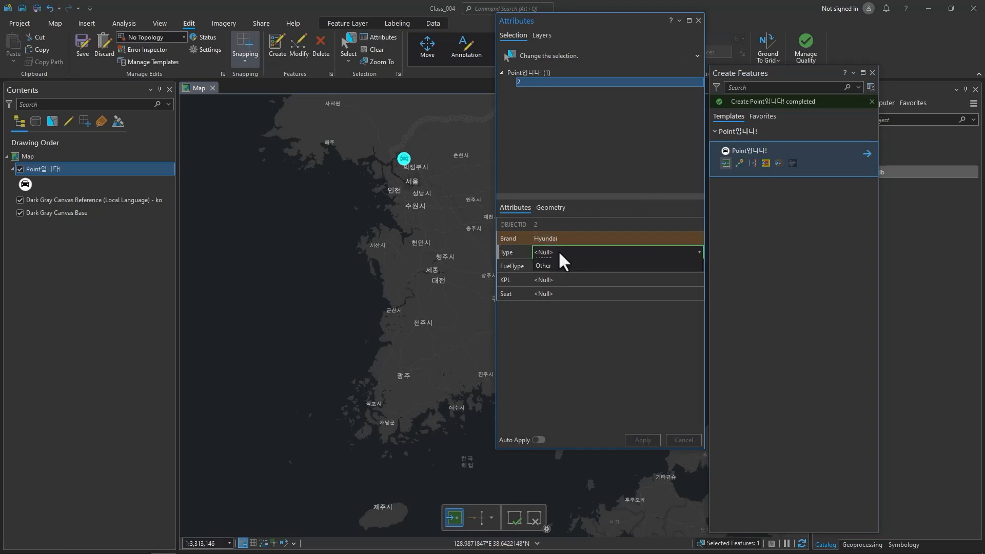
{"action": "left_click", "coordinate": [561, 271]}
{"action": "left_click", "coordinate": [558, 286]}
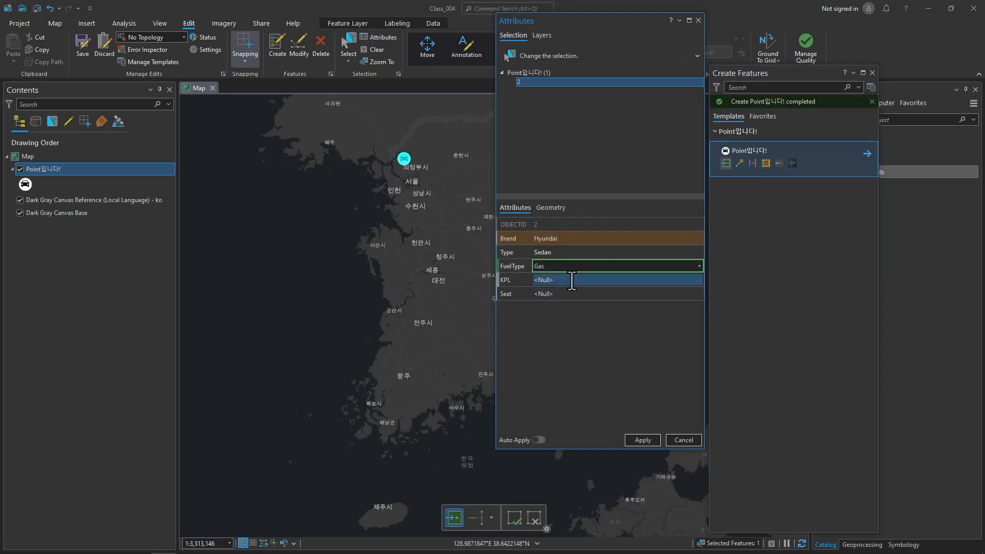
- Try a KPL of 50 on the Hyundai point to test its range domain
{"action": "left_click", "coordinate": [570, 279]}
{"action": "type", "text": "999"}
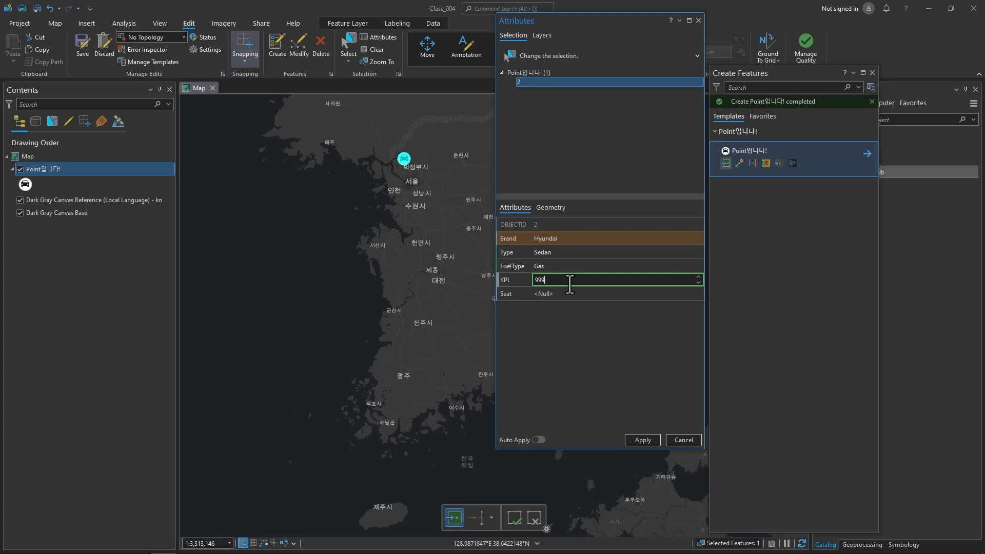
{"action": "key", "text": "BackSpace"}
{"action": "key", "text": "BackSpace"}
{"action": "key", "text": "BackSpace"}
{"action": "type", "text": "50"}
{"action": "key", "text": "Tab"}
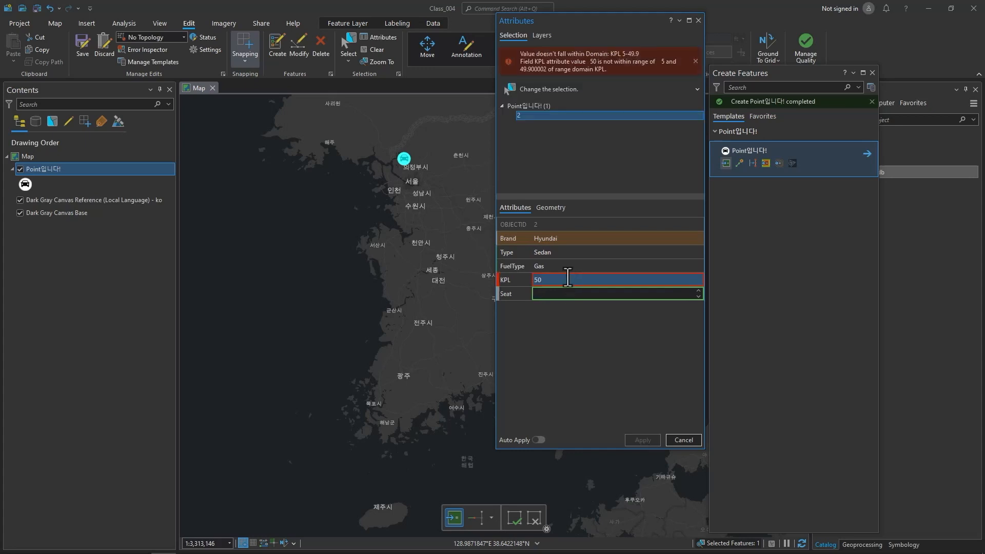
- Change the point's Brand to Tesla with that subtype's default attributes and set its FuelType to <Null>
{"action": "left_click", "coordinate": [565, 237]}
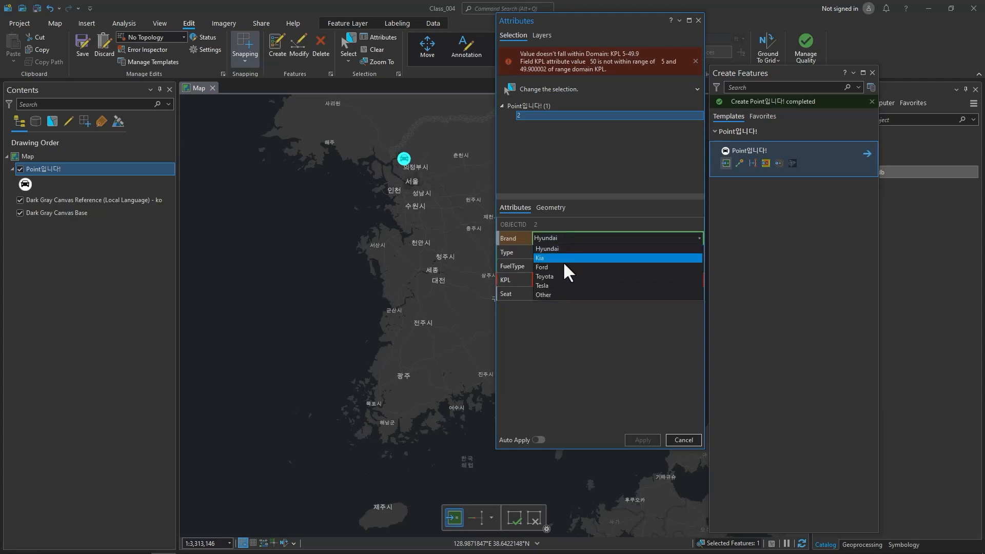
{"action": "left_click", "coordinate": [558, 284]}
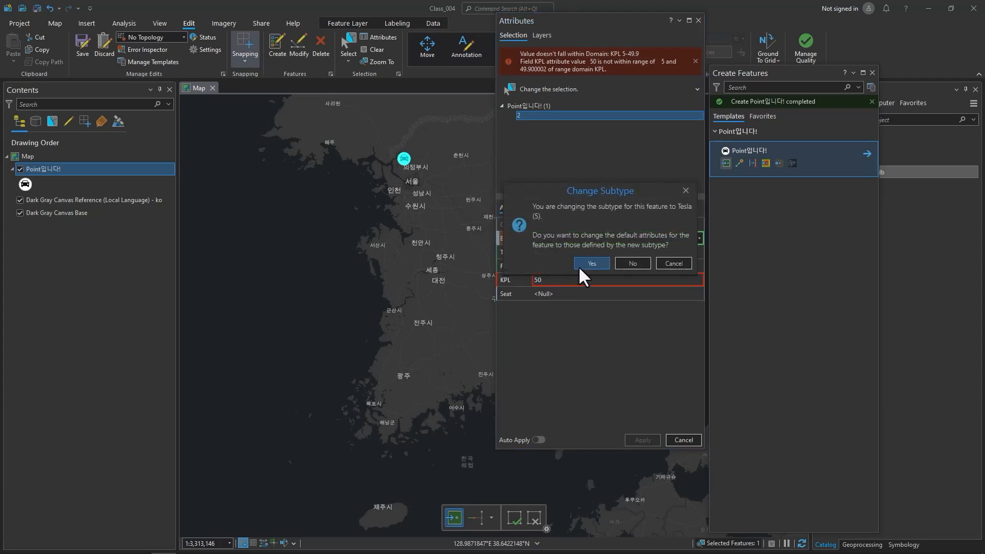
{"action": "key", "text": "Return"}
{"action": "left_click", "coordinate": [562, 266]}
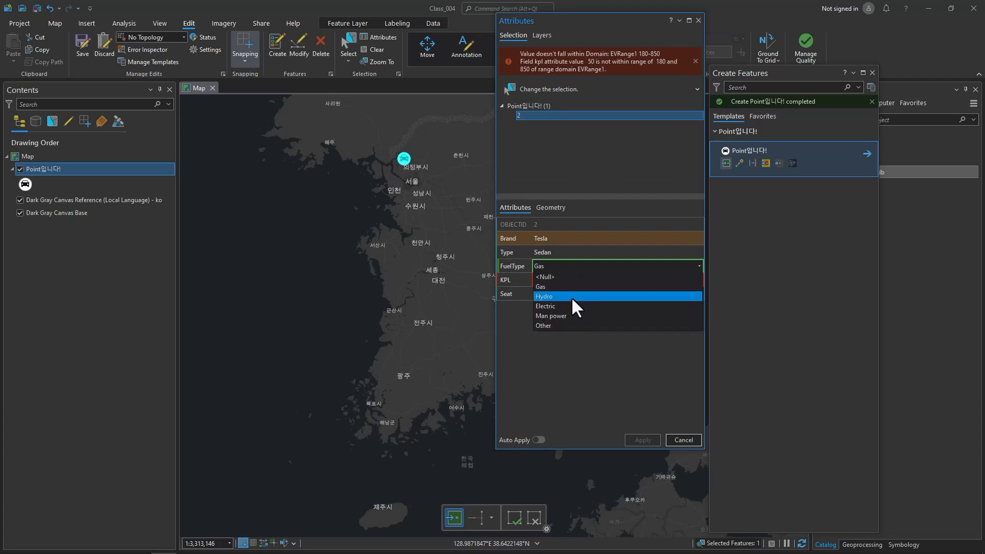
{"action": "left_click", "coordinate": [575, 277]}
- Set the Tesla point's KPL to 260 to test the subtype's range domain
{"action": "left_click", "coordinate": [566, 279]}
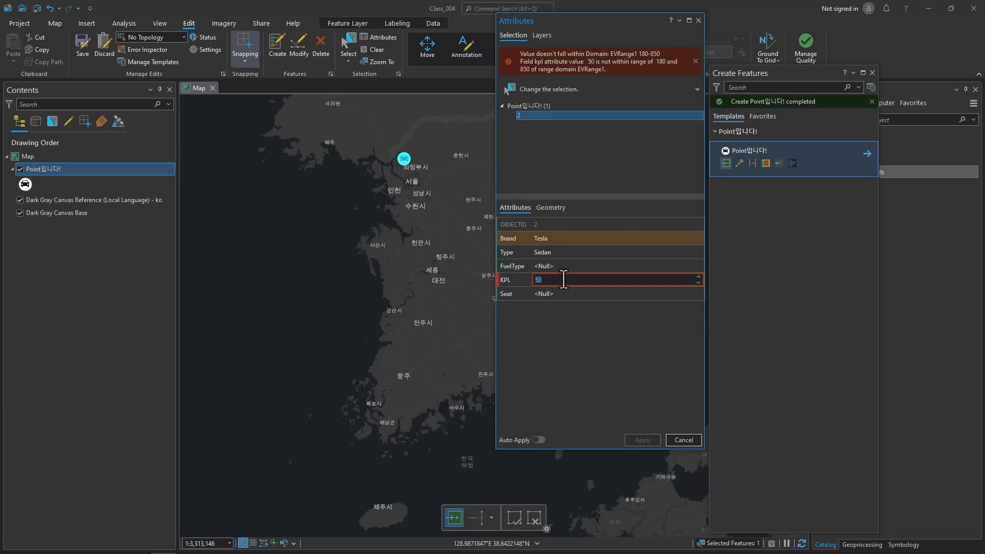
{"action": "type", "text": "9999"}
{"action": "key", "text": "BackSpace"}
{"action": "key", "text": "BackSpace"}
{"action": "key", "text": "BackSpace"}
{"action": "key", "text": "BackSpace"}
{"action": "type", "text": "260"}
{"action": "key", "text": "Tab"}
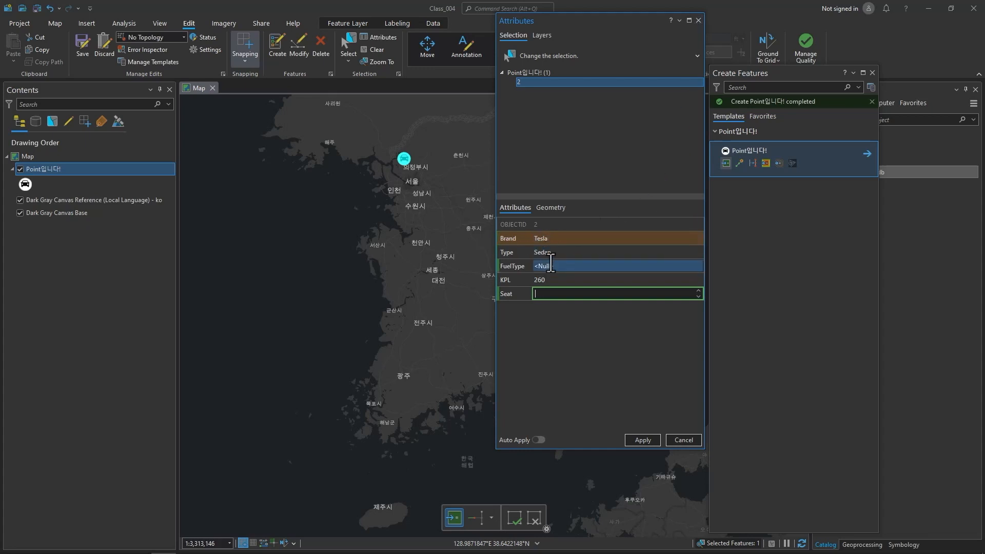
- Close the point's attributes, discarding the uncommitted attribute edits, and save the edits
{"action": "left_click", "coordinate": [698, 21]}
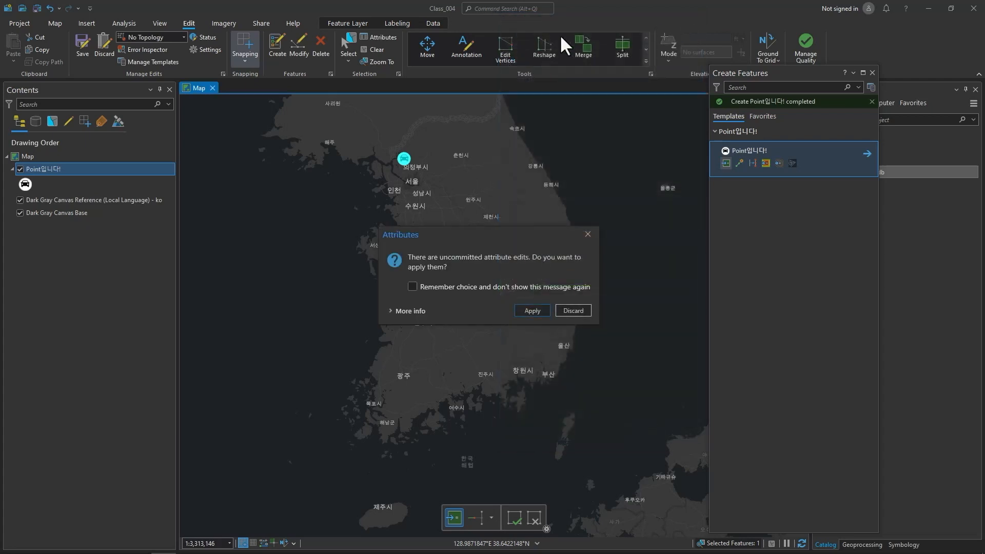
{"action": "left_click", "coordinate": [566, 311]}
{"action": "left_click", "coordinate": [82, 52]}
{"action": "left_click", "coordinate": [503, 294]}
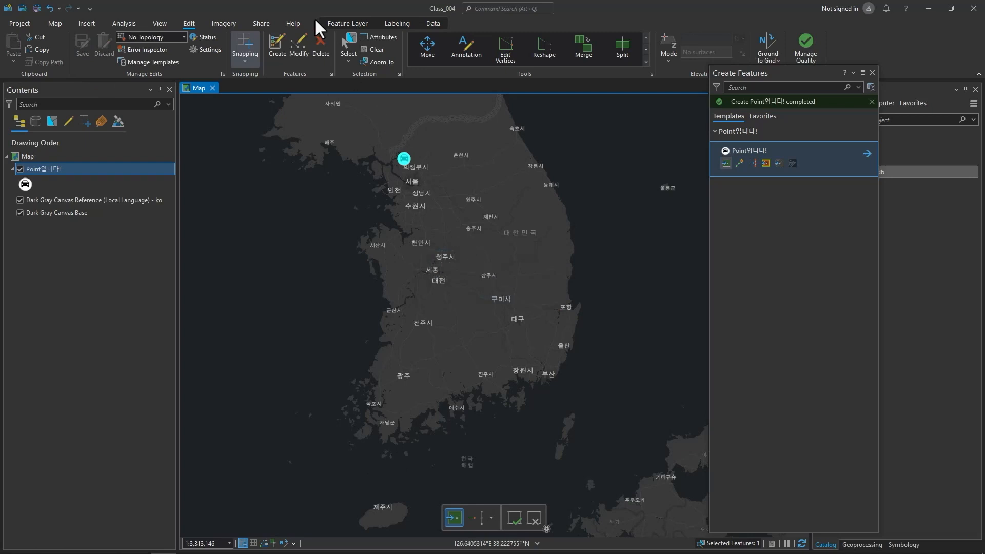
- Delete the selected test point from the map and save the edits
{"action": "left_click", "coordinate": [426, 24]}
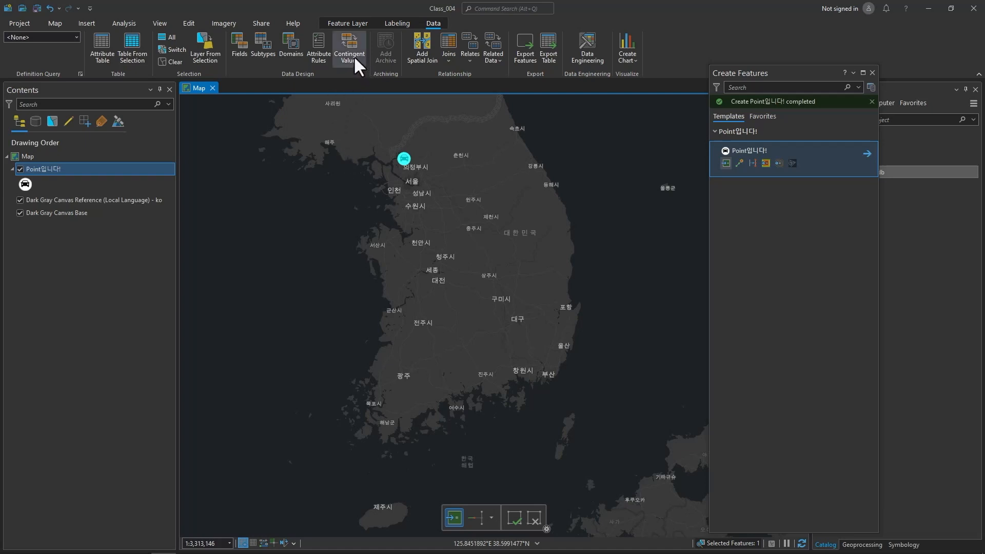
{"action": "left_click", "coordinate": [195, 20]}
{"action": "left_click", "coordinate": [321, 49]}
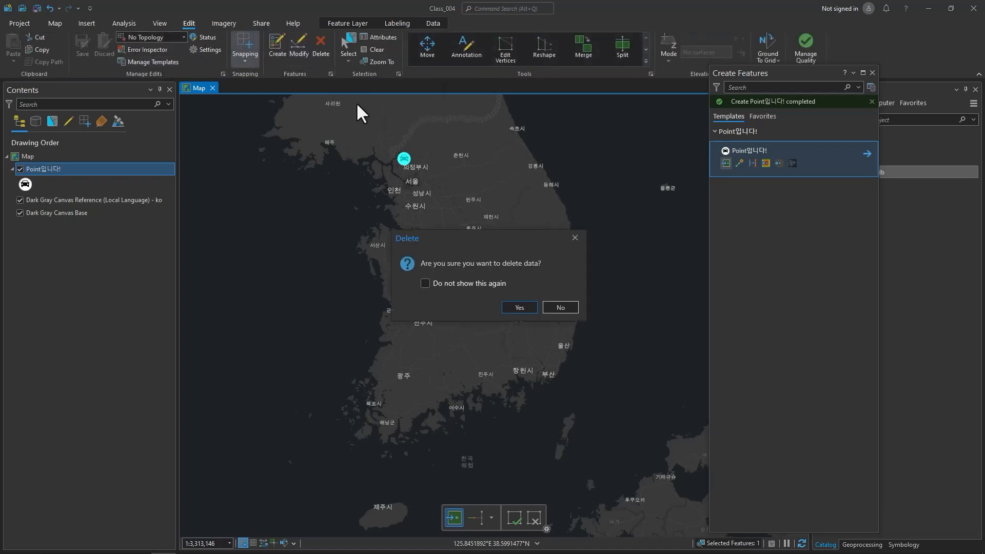
{"action": "left_click", "coordinate": [519, 307]}
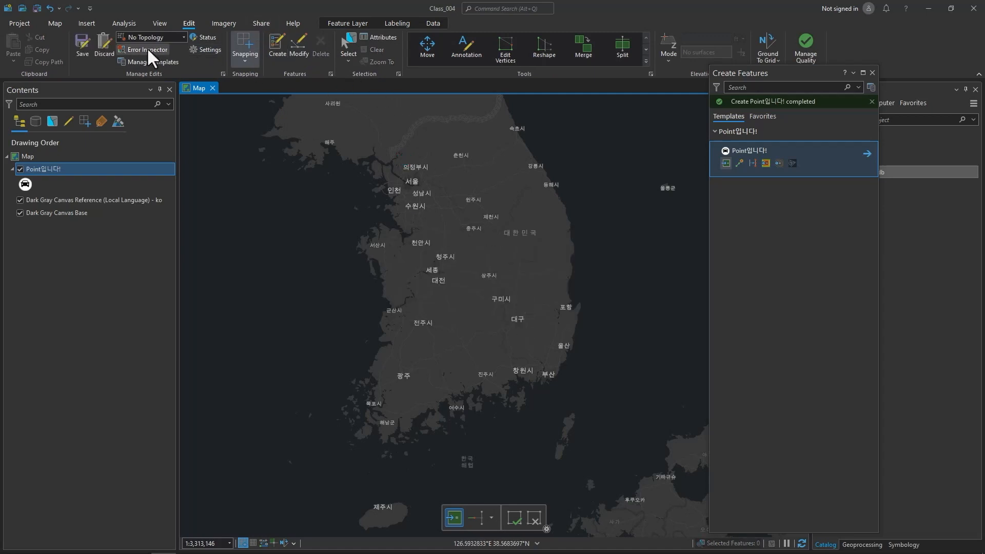
{"action": "left_click", "coordinate": [82, 49]}
{"action": "left_click", "coordinate": [504, 295]}
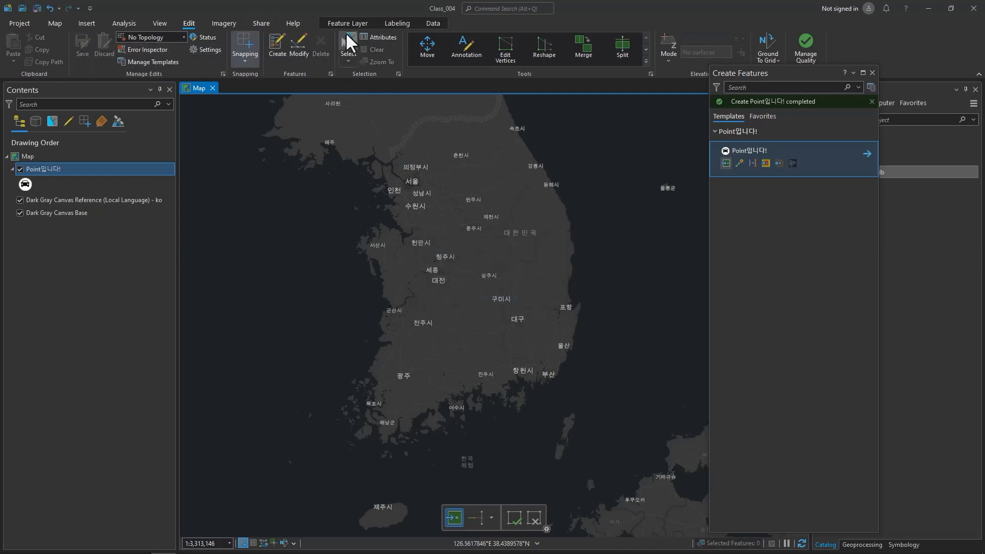
- Open the contingent values of the Point입니다! layer and add a field group named Sample Group
{"action": "left_click", "coordinate": [431, 24]}
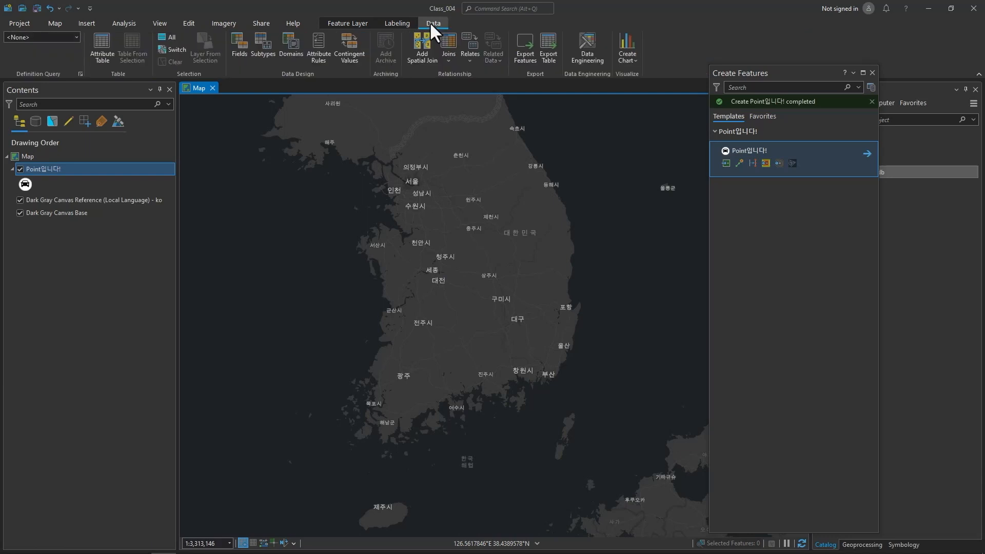
{"action": "left_click", "coordinate": [348, 47]}
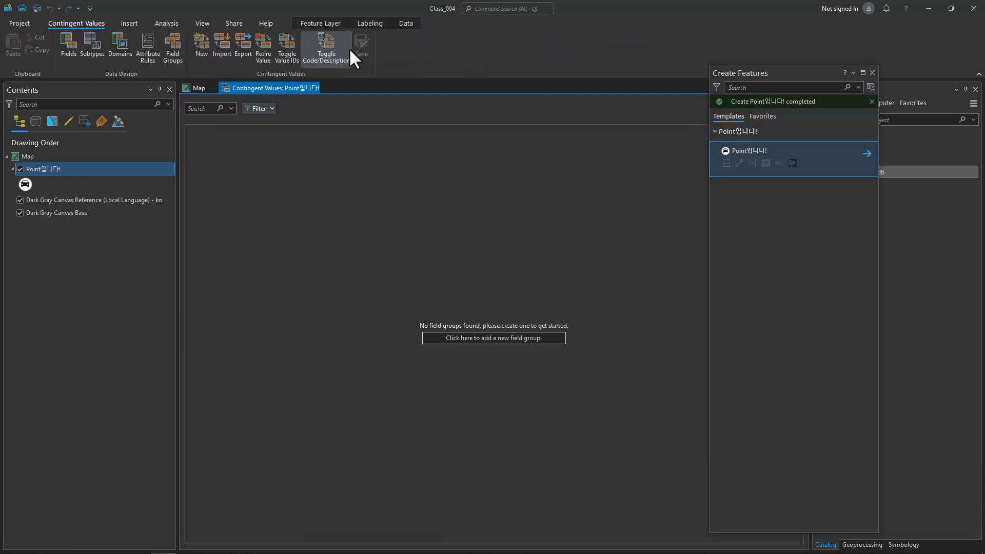
{"action": "left_click", "coordinate": [465, 337]}
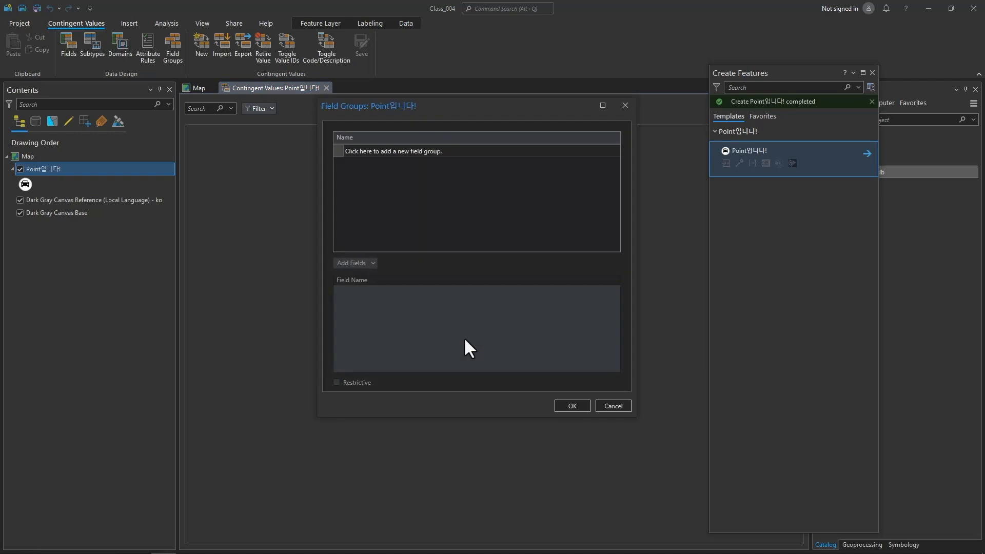
{"action": "left_click", "coordinate": [401, 150]}
{"action": "type", "text": "Sampe="}
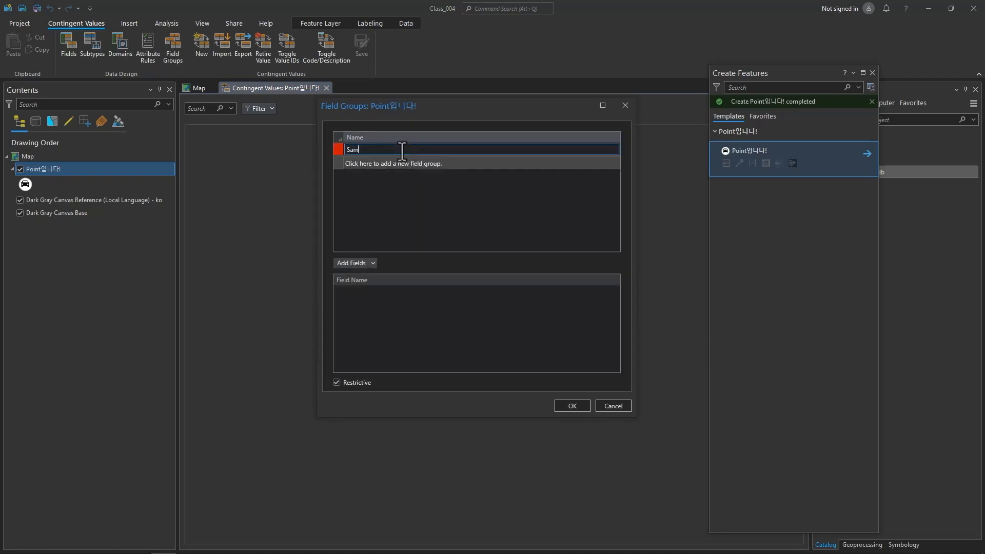
{"action": "key", "text": "BackSpace"}
{"action": "key", "text": "BackSpace"}
{"action": "type", "text": "le Group"}
{"action": "key", "text": "Return"}
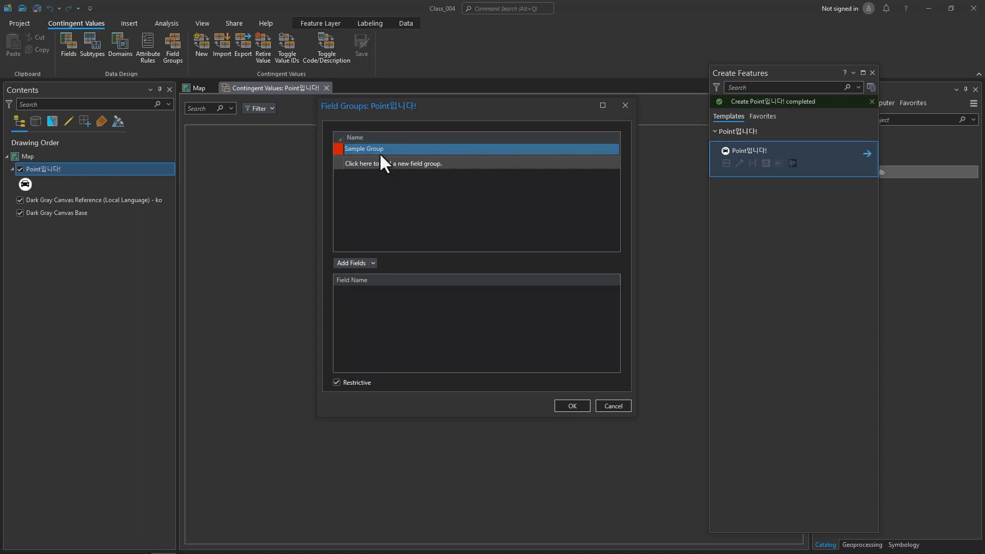
- Add the Type and FuelType fields to Sample Group and accept the field group
{"action": "left_click", "coordinate": [350, 262]}
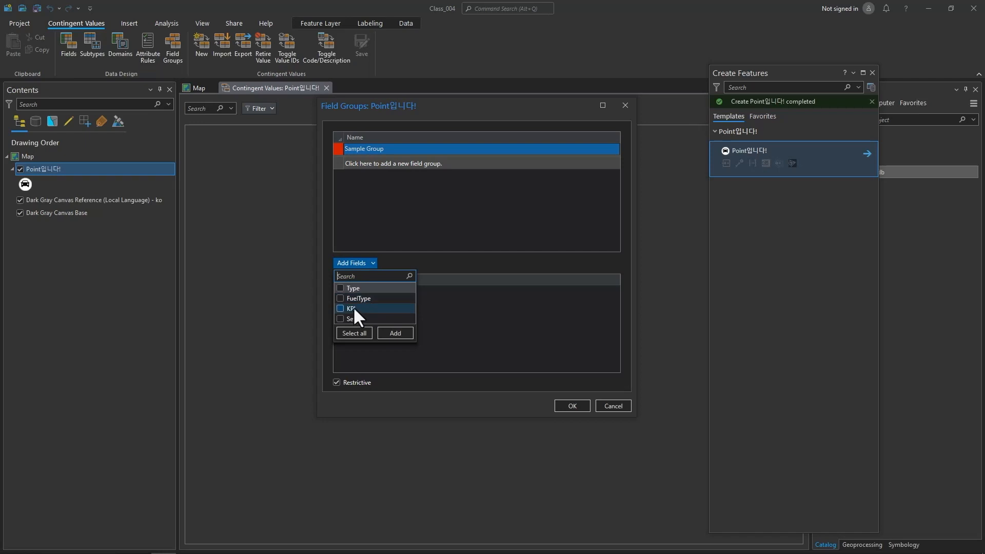
{"action": "left_click", "coordinate": [340, 299]}
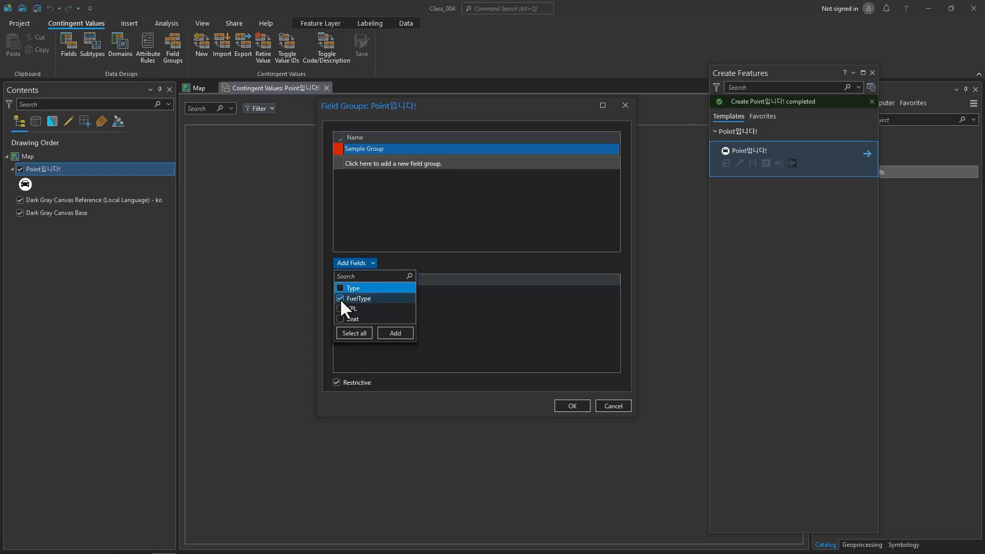
{"action": "left_click", "coordinate": [338, 288]}
{"action": "left_click", "coordinate": [378, 298]}
{"action": "left_click", "coordinate": [393, 333]}
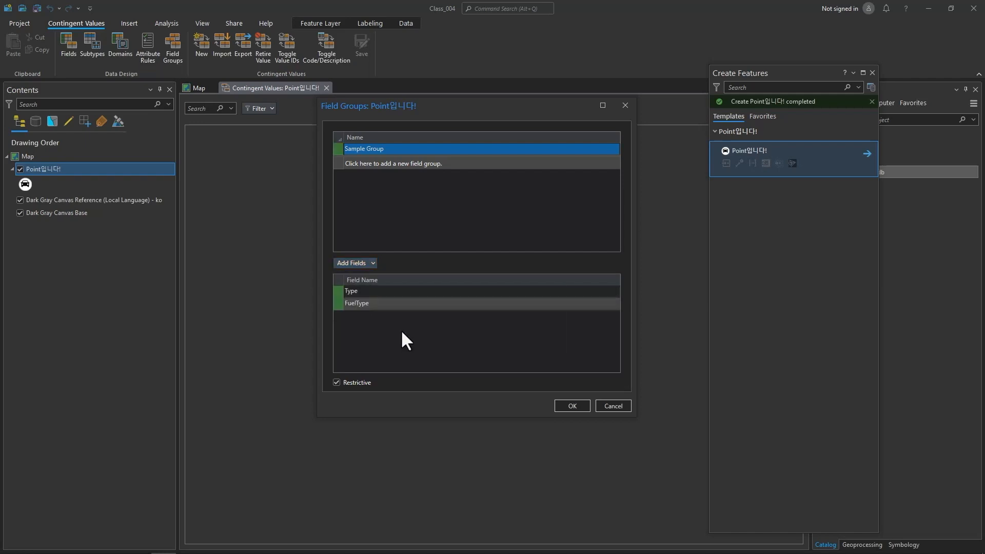
{"action": "left_click", "coordinate": [570, 404]}
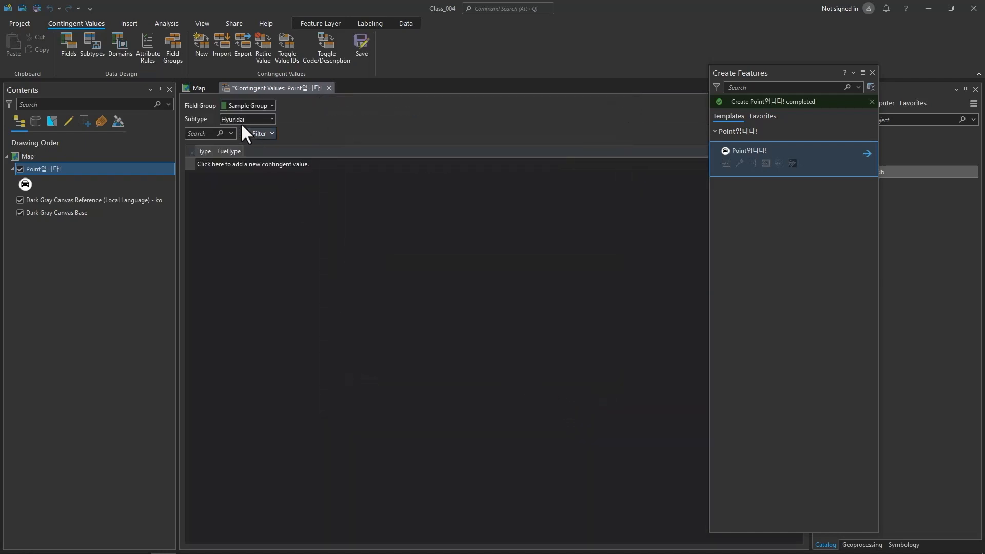
- Add an <ANY>/<ANY> contingent value for Type and FuelType to each of the Hyundai, Kia and Ford subtypes
{"action": "left_click", "coordinate": [198, 163]}
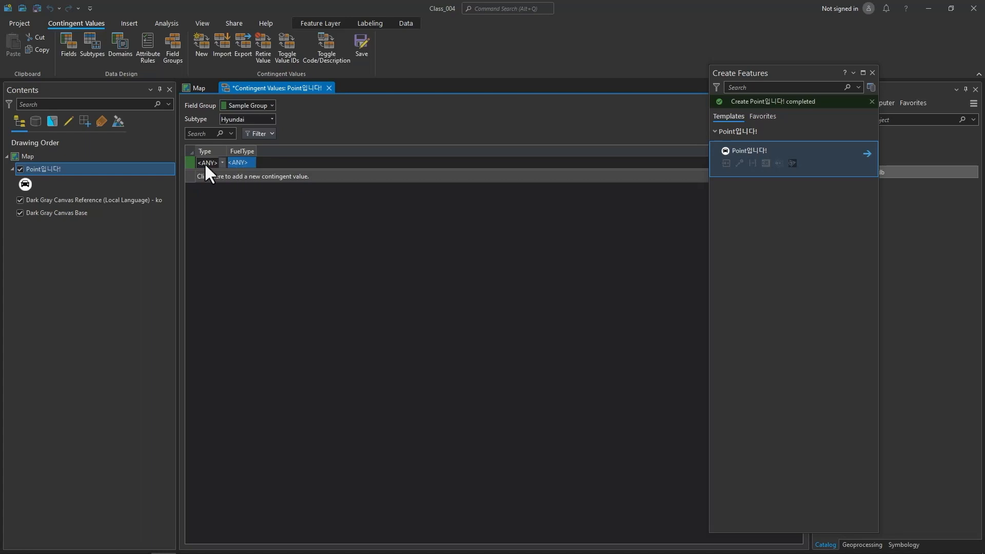
{"action": "left_click", "coordinate": [270, 119]}
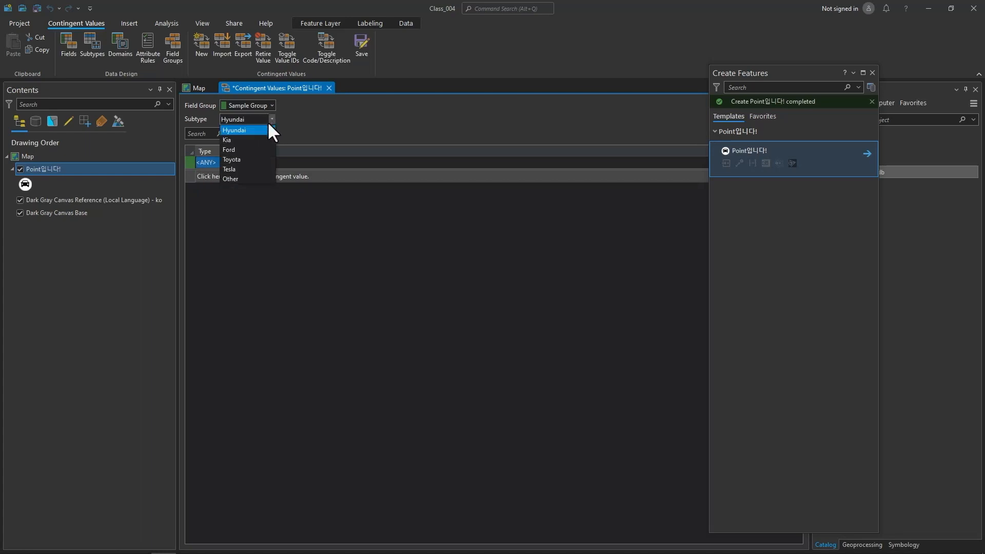
{"action": "left_click", "coordinate": [244, 140]}
{"action": "left_click", "coordinate": [194, 165]}
{"action": "left_click", "coordinate": [307, 133]}
{"action": "left_click", "coordinate": [266, 118]}
{"action": "left_click", "coordinate": [252, 148]}
{"action": "left_click", "coordinate": [187, 163]}
- Add an <ANY>/<ANY> contingent value for Type and FuelType to each of the Toyota, Tesla and Other subtypes
{"action": "left_click", "coordinate": [270, 120]}
{"action": "left_click", "coordinate": [272, 120]}
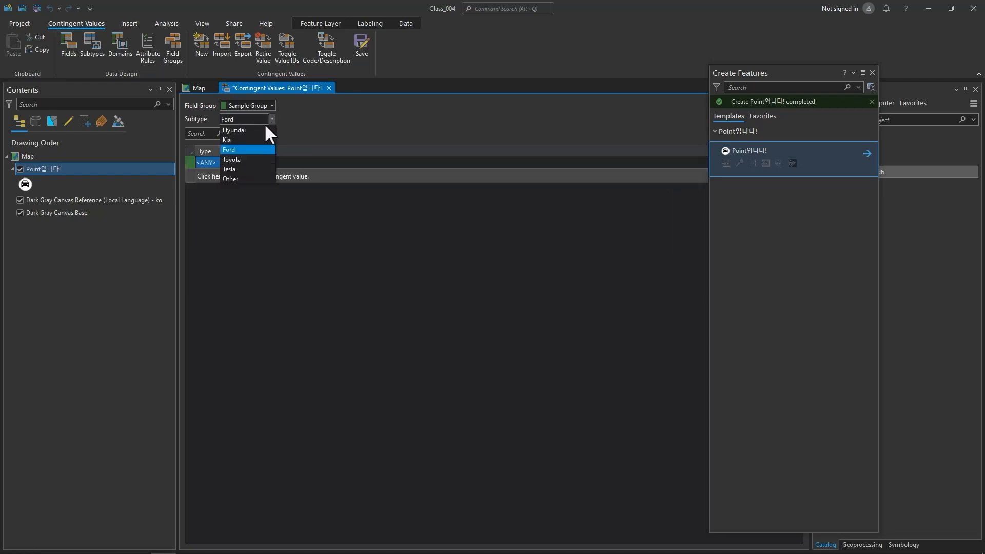
{"action": "left_click", "coordinate": [237, 160]}
{"action": "left_click", "coordinate": [196, 169]}
{"action": "left_click", "coordinate": [270, 119]}
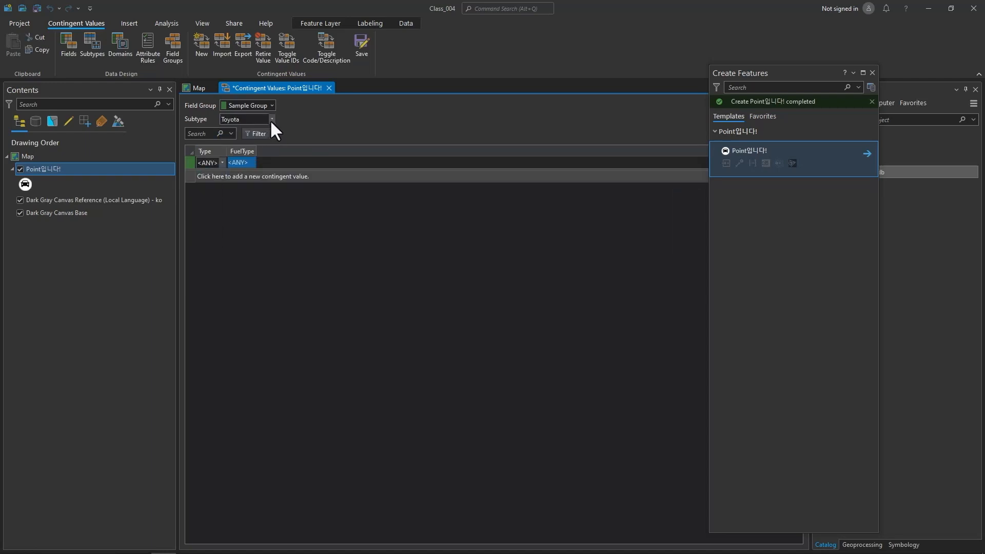
{"action": "left_click", "coordinate": [272, 119]}
{"action": "left_click", "coordinate": [245, 169]}
{"action": "left_click", "coordinate": [196, 164]}
{"action": "left_click", "coordinate": [270, 125]}
{"action": "left_click", "coordinate": [270, 122]}
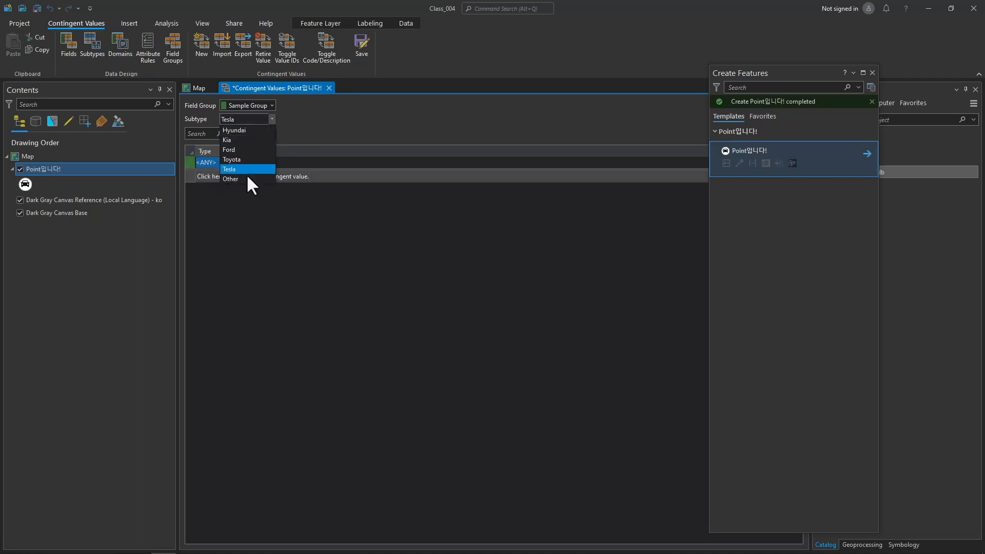
{"action": "left_click", "coordinate": [247, 174]}
{"action": "left_click", "coordinate": [195, 164]}
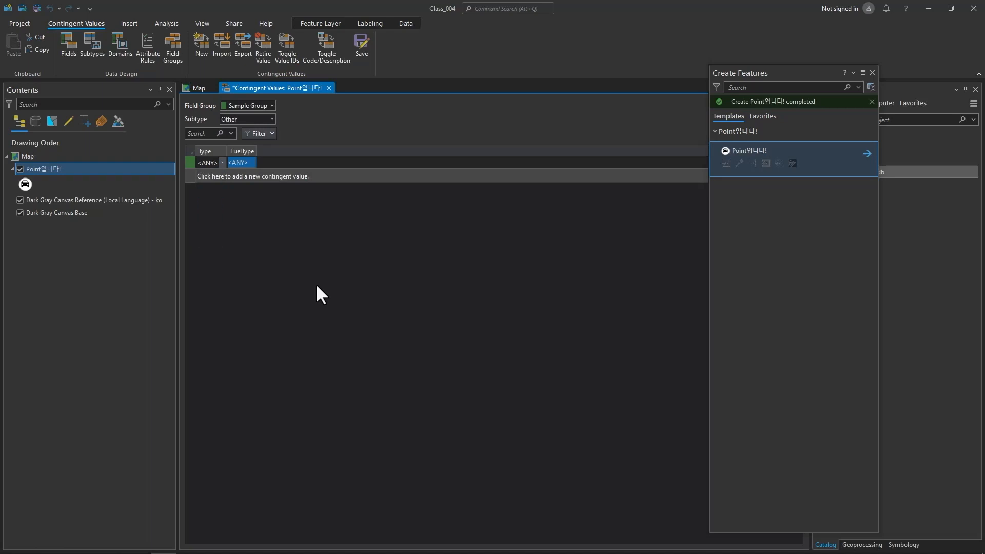
- Change the Tesla subtype's contingent value to Type SUV with FuelType Electric
{"action": "left_click", "coordinate": [268, 121]}
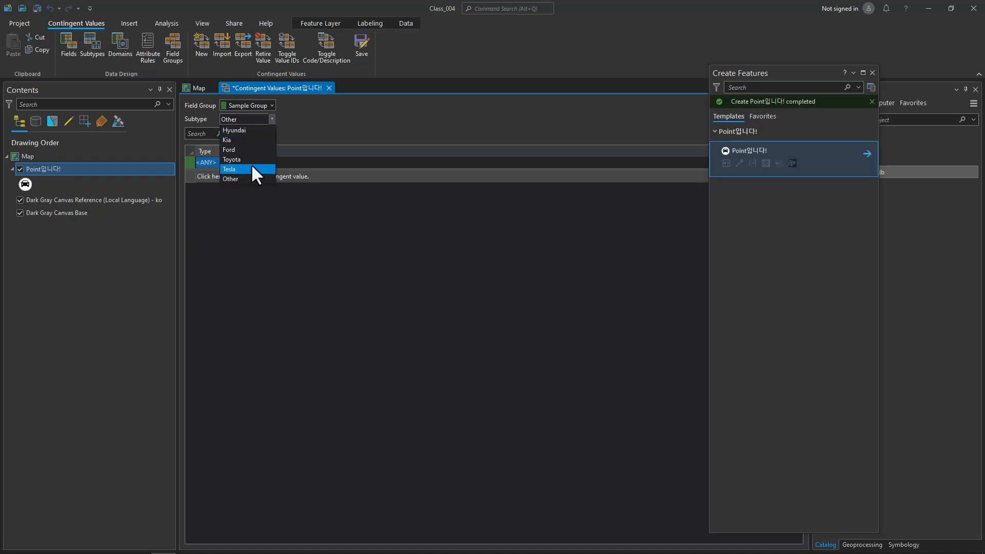
{"action": "left_click", "coordinate": [251, 164]}
{"action": "left_click", "coordinate": [209, 167]}
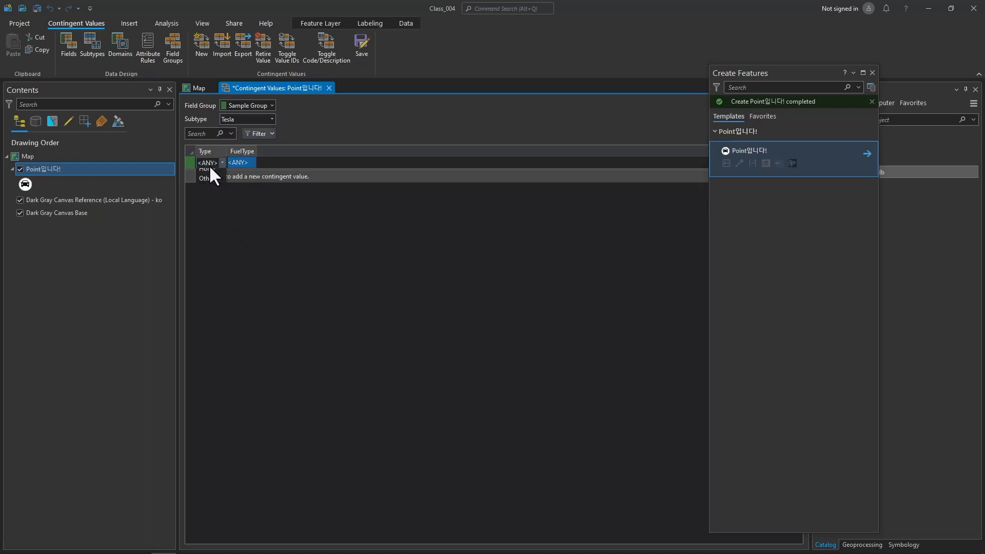
{"action": "left_click", "coordinate": [213, 201]}
{"action": "left_click", "coordinate": [238, 162]}
{"action": "left_click", "coordinate": [246, 212]}
- Add a Sedan/Electric contingent value to the Tesla subtype, then save and close the contingent values view
{"action": "left_click", "coordinate": [193, 177]}
{"action": "left_click", "coordinate": [217, 176]}
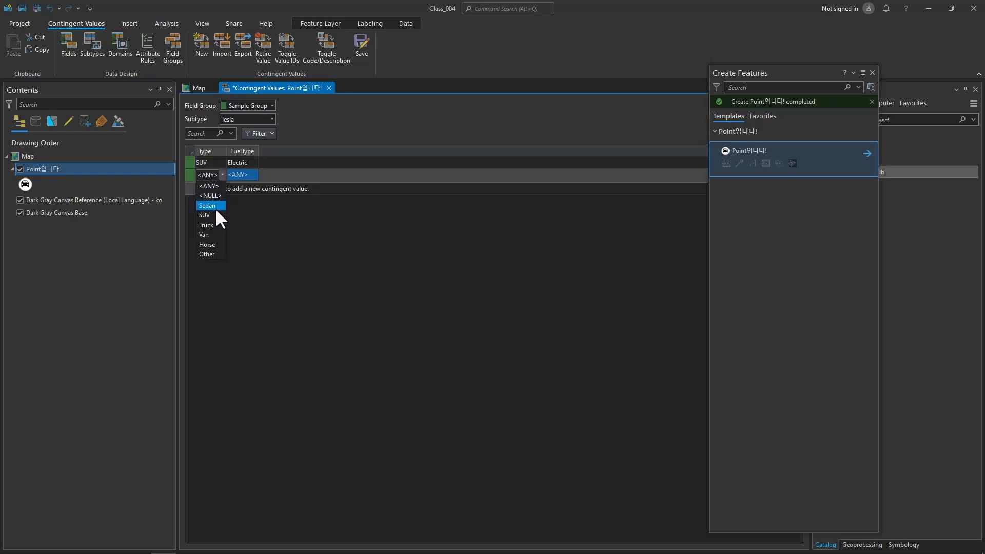
{"action": "left_click", "coordinate": [213, 204]}
{"action": "left_click", "coordinate": [236, 176]}
{"action": "left_click", "coordinate": [248, 225]}
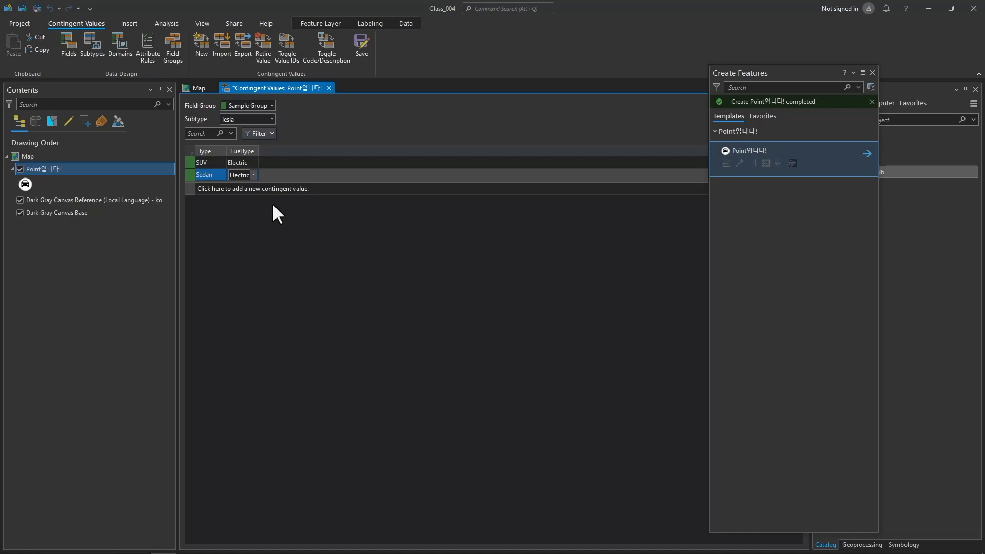
{"action": "left_click", "coordinate": [367, 45]}
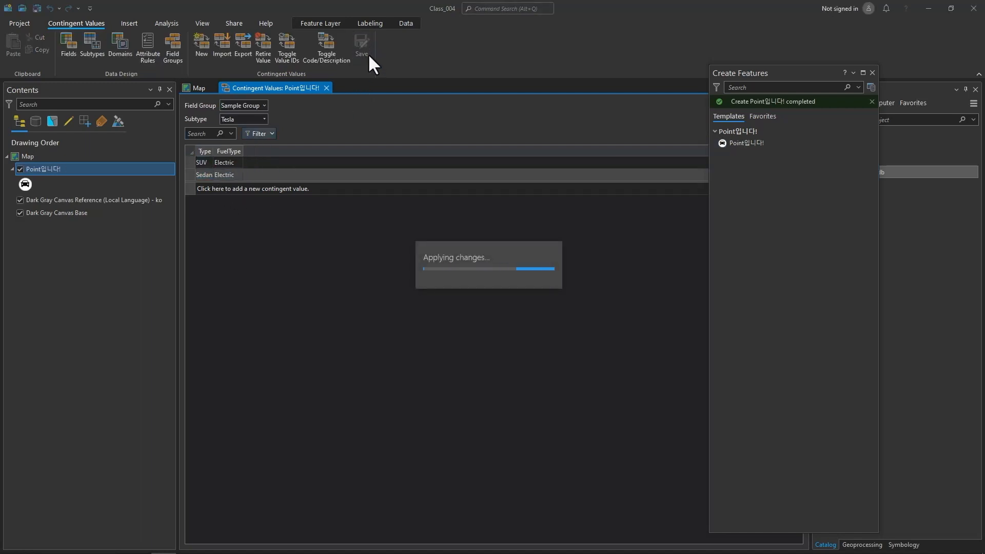
{"action": "left_click", "coordinate": [326, 87]}
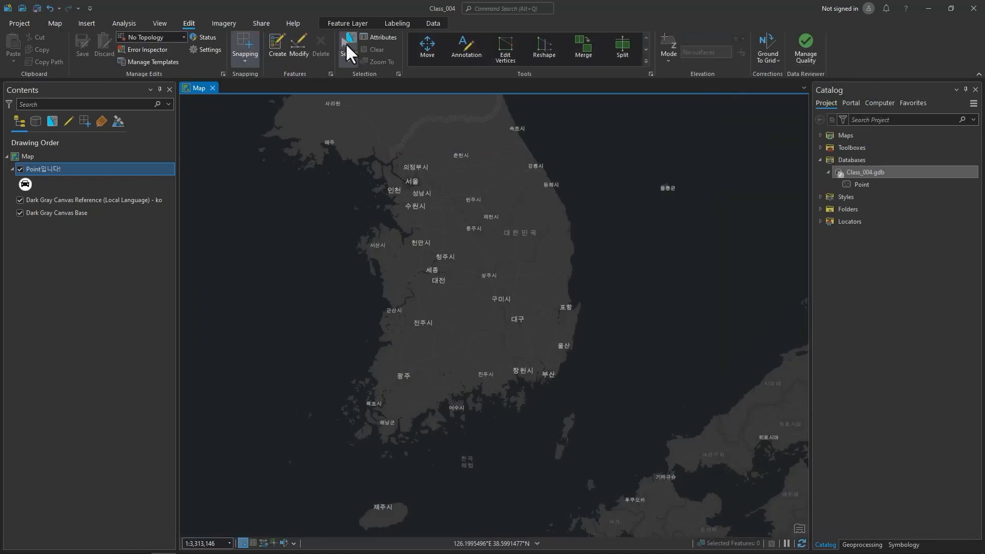
- Place a Point입니다! feature near 의정부시 and set its Brand to Tesla, accepting the new subtype's default attributes
{"action": "left_click", "coordinate": [274, 46]}
{"action": "left_click", "coordinate": [765, 136]}
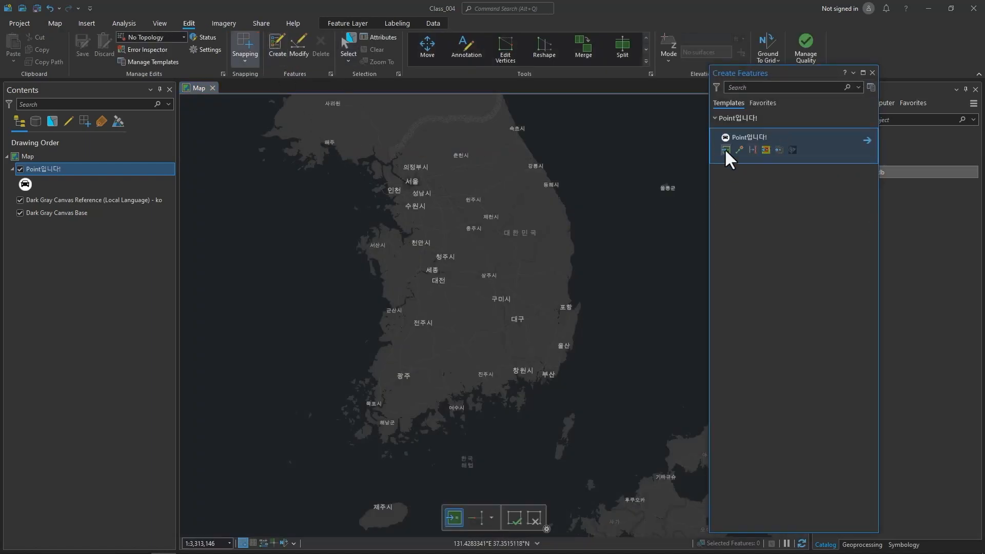
{"action": "left_click", "coordinate": [411, 163]}
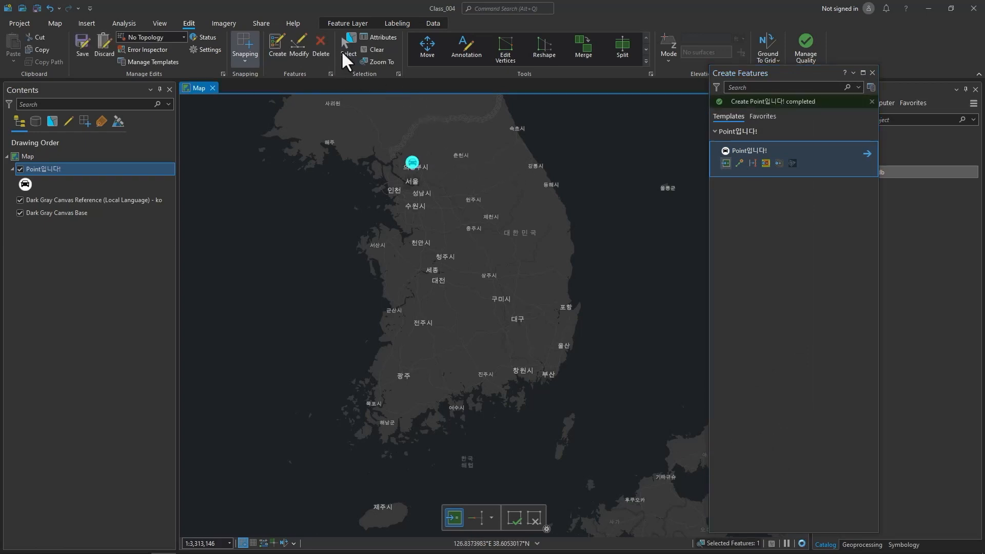
{"action": "left_click", "coordinate": [374, 38]}
{"action": "left_click", "coordinate": [569, 238]}
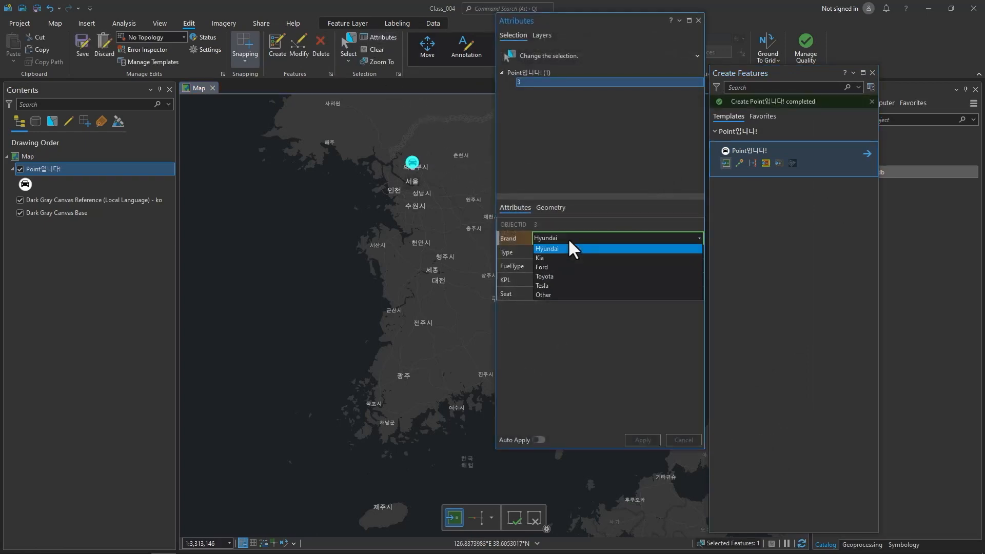
{"action": "left_click", "coordinate": [564, 284]}
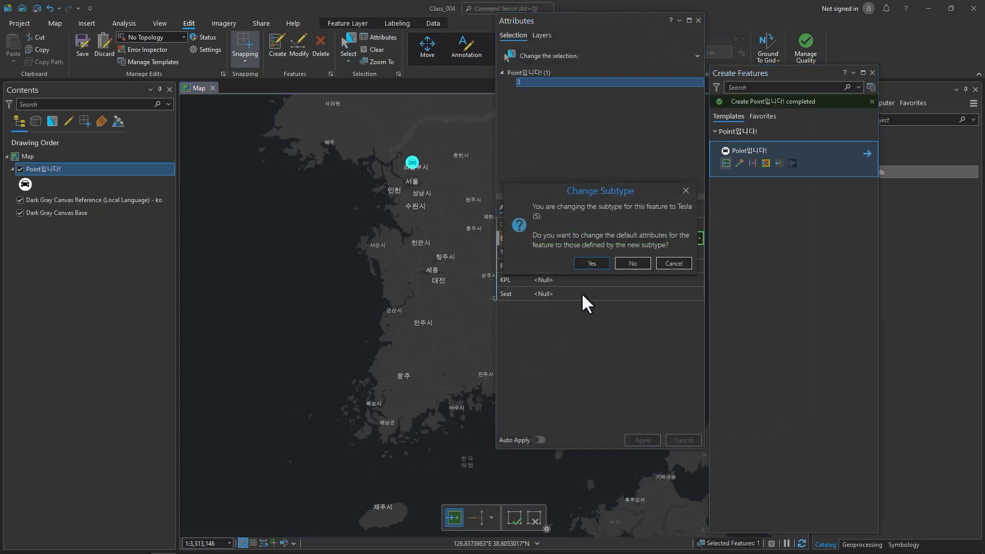
{"action": "left_click", "coordinate": [583, 265]}
- Set the Tesla point's Type to SUV and its FuelType to the matching Electric value
{"action": "left_click", "coordinate": [614, 252]}
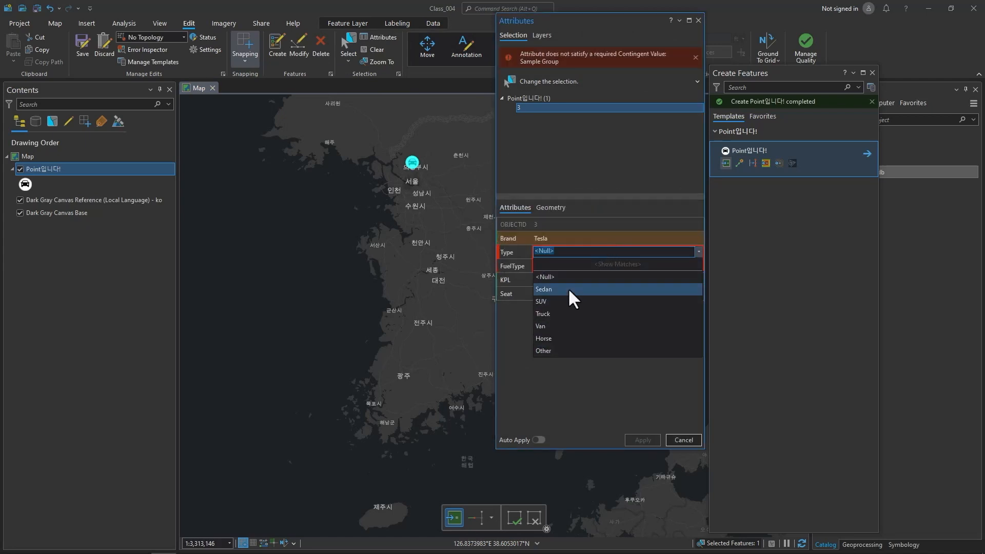
{"action": "left_click", "coordinate": [557, 299]}
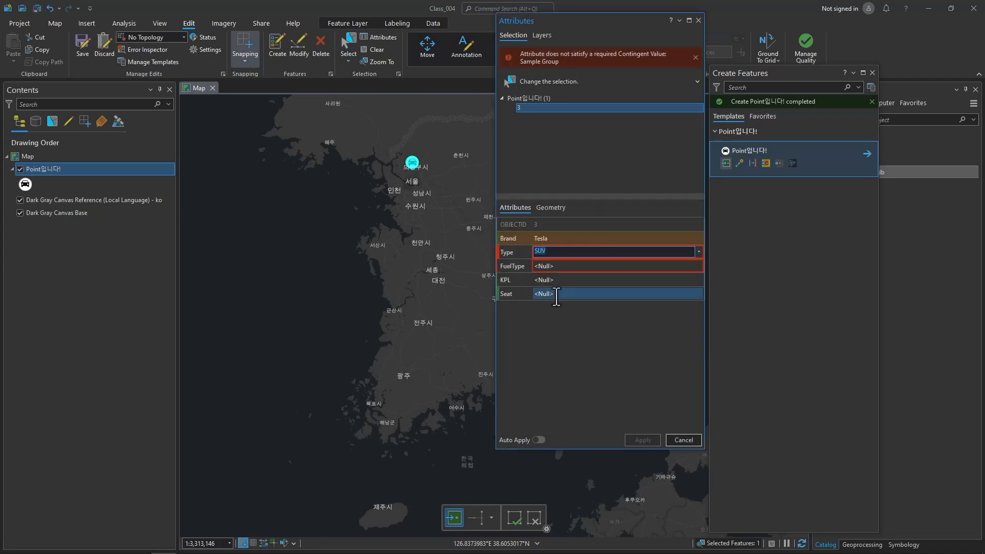
{"action": "left_click", "coordinate": [623, 265]}
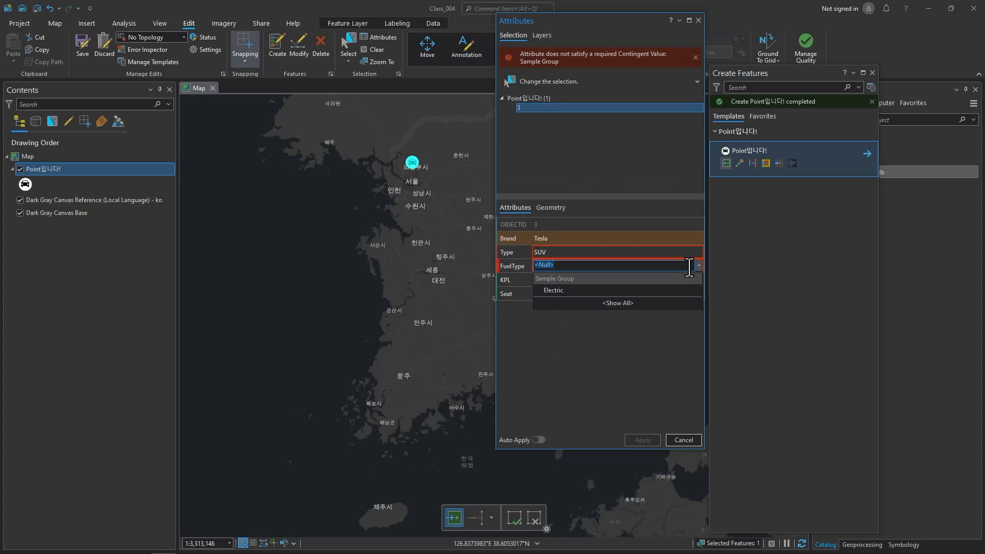
{"action": "left_click", "coordinate": [551, 289]}
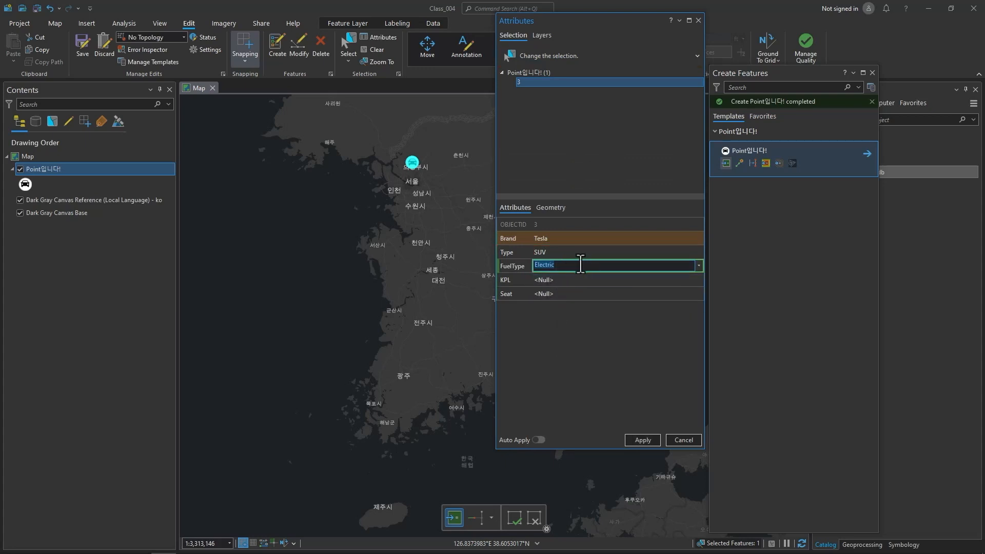
- Switch the Tesla point's Type to Sedan with FuelType Electric and close its attributes
{"action": "left_click", "coordinate": [618, 252]}
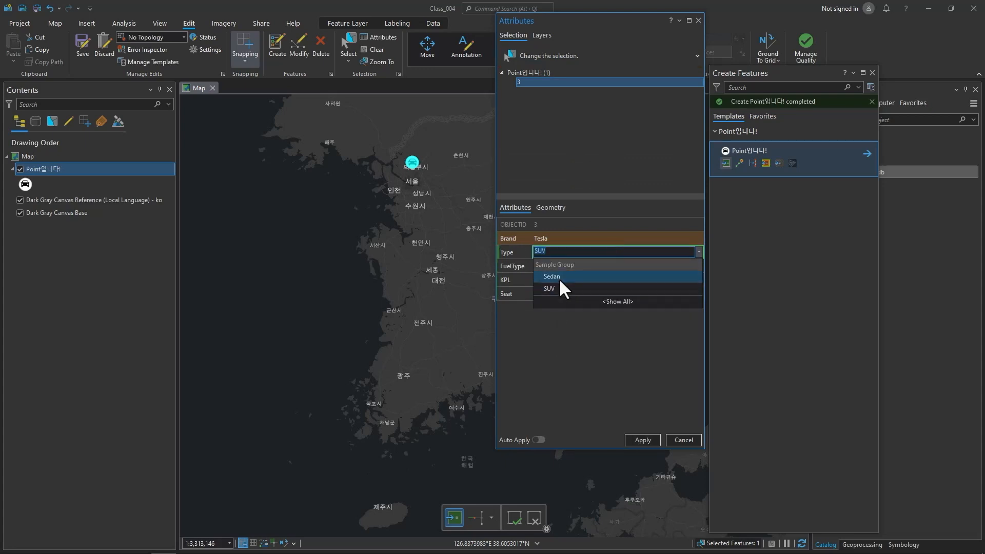
{"action": "left_click", "coordinate": [559, 277]}
{"action": "left_click", "coordinate": [669, 266]}
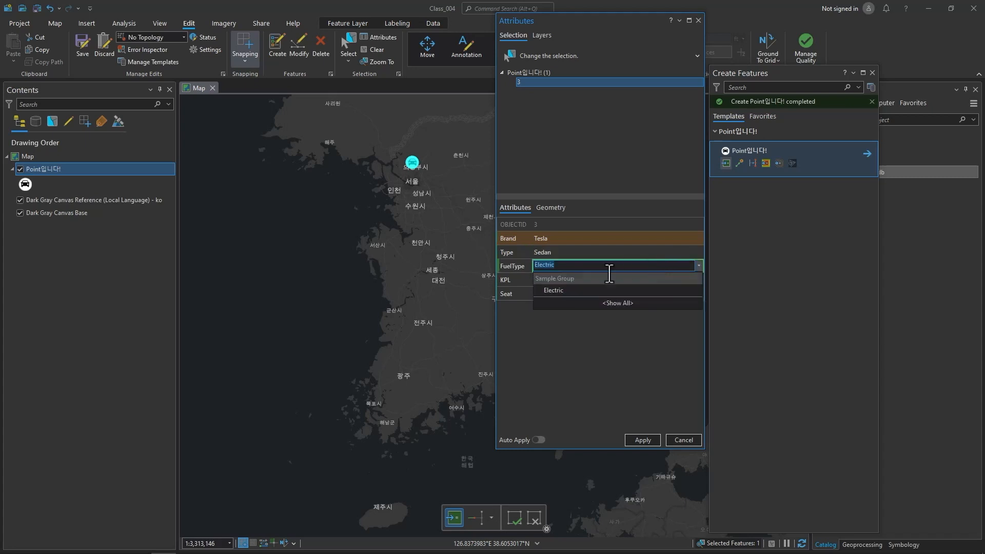
{"action": "left_click", "coordinate": [561, 288]}
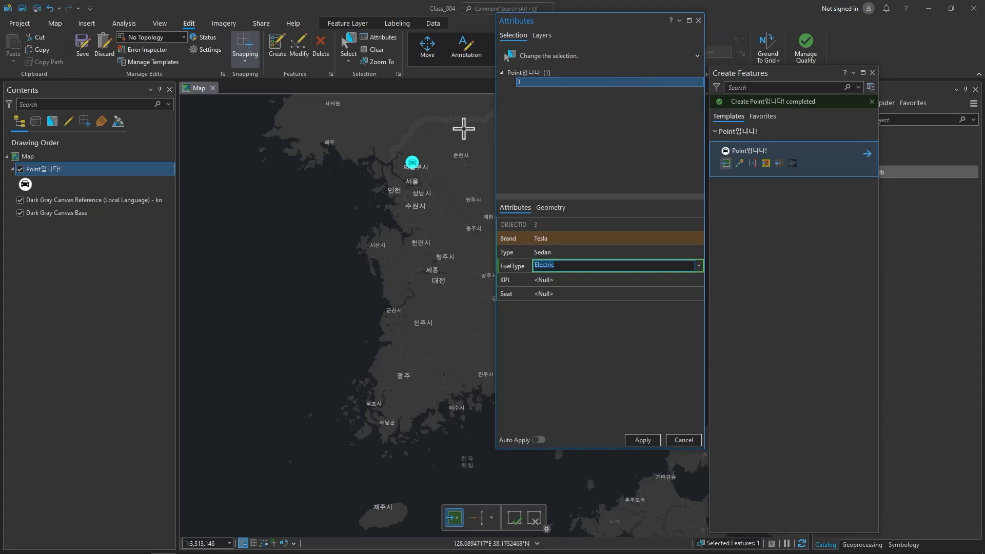
{"action": "left_click", "coordinate": [697, 20]}
- Delete the selected test point and discard all edits
{"action": "left_click", "coordinate": [529, 309]}
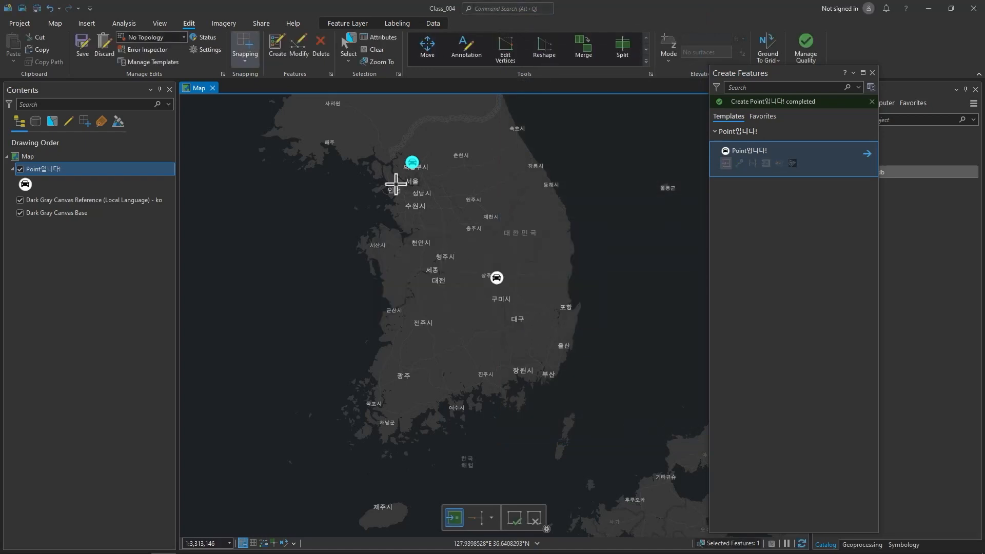
{"action": "left_click", "coordinate": [321, 49]}
{"action": "left_click", "coordinate": [518, 307]}
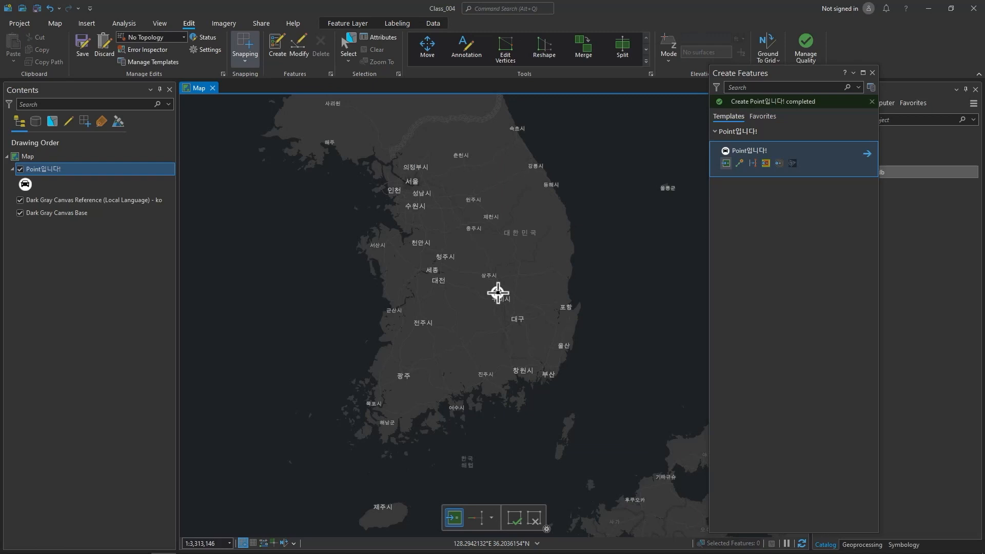
{"action": "left_click", "coordinate": [105, 51]}
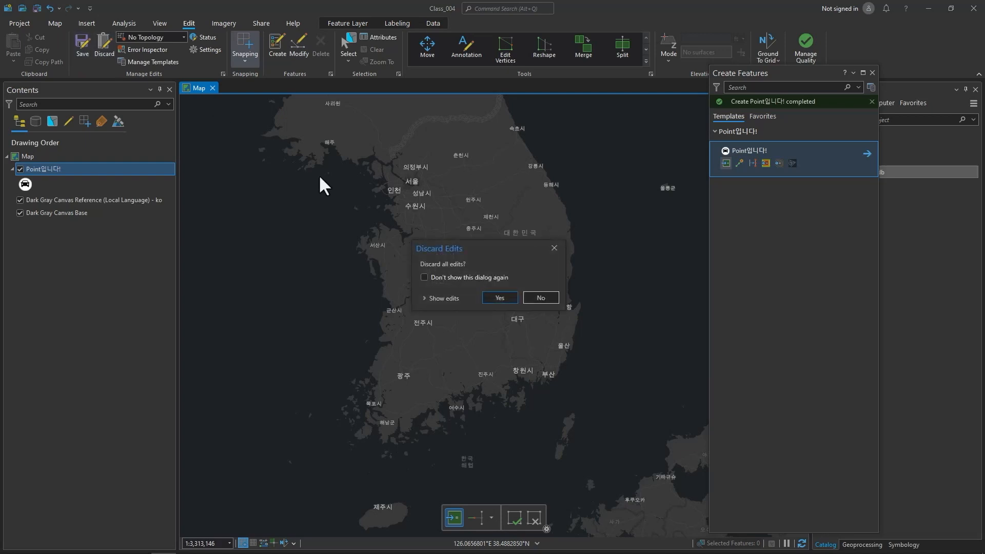
{"action": "left_click", "coordinate": [499, 297]}
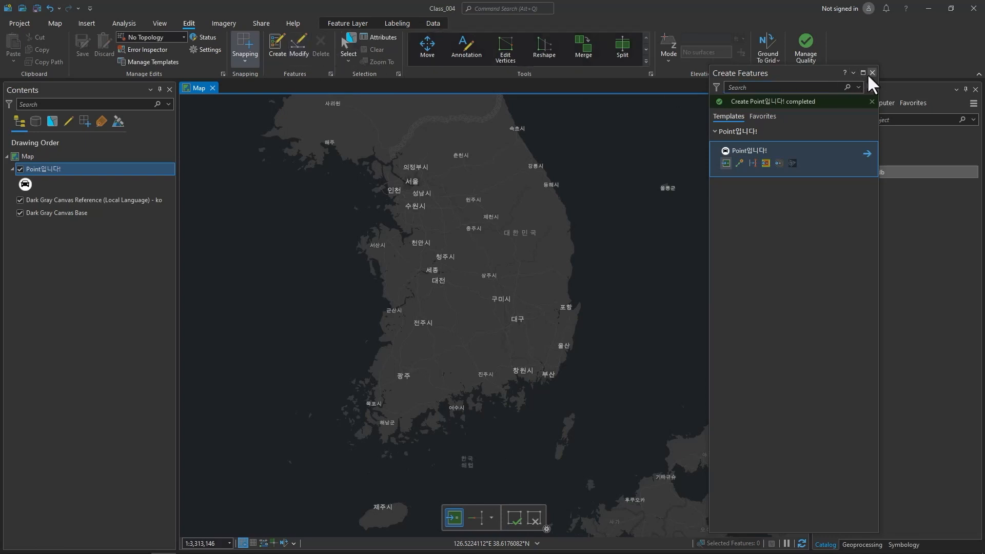
- Reopen the Point입니다! layer's contingent values, examine the CSV import options without importing, and close the view
{"action": "left_click", "coordinate": [432, 23]}
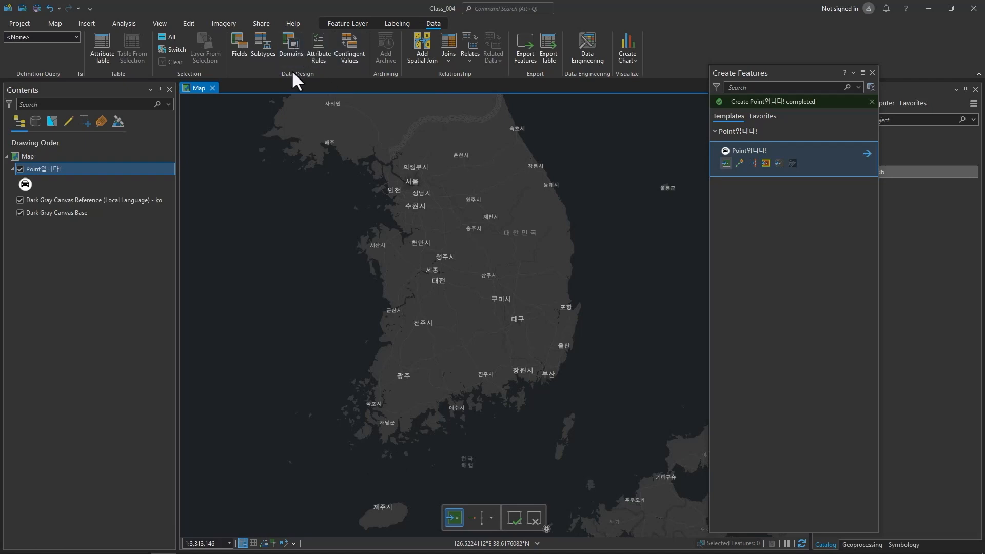
{"action": "left_click", "coordinate": [349, 50]}
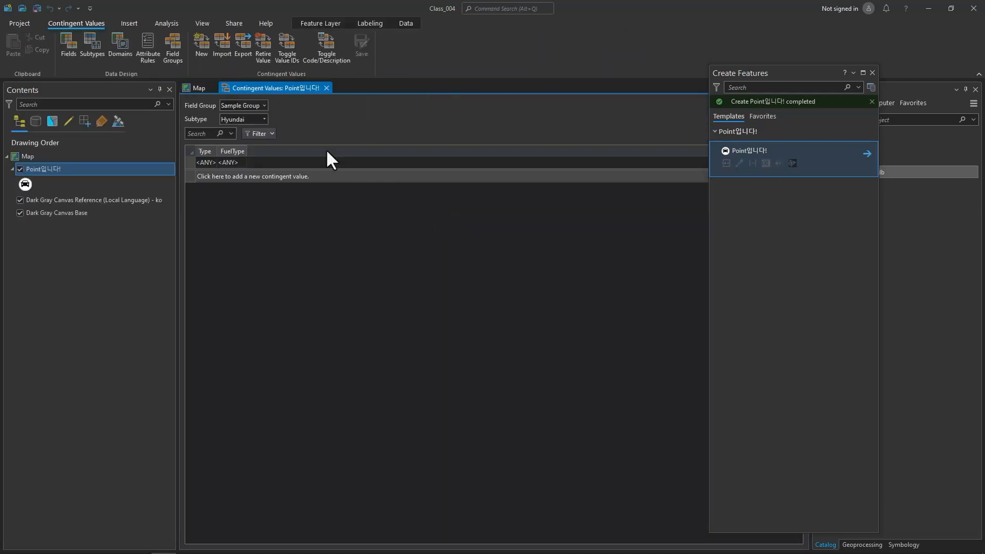
{"action": "left_click", "coordinate": [223, 54]}
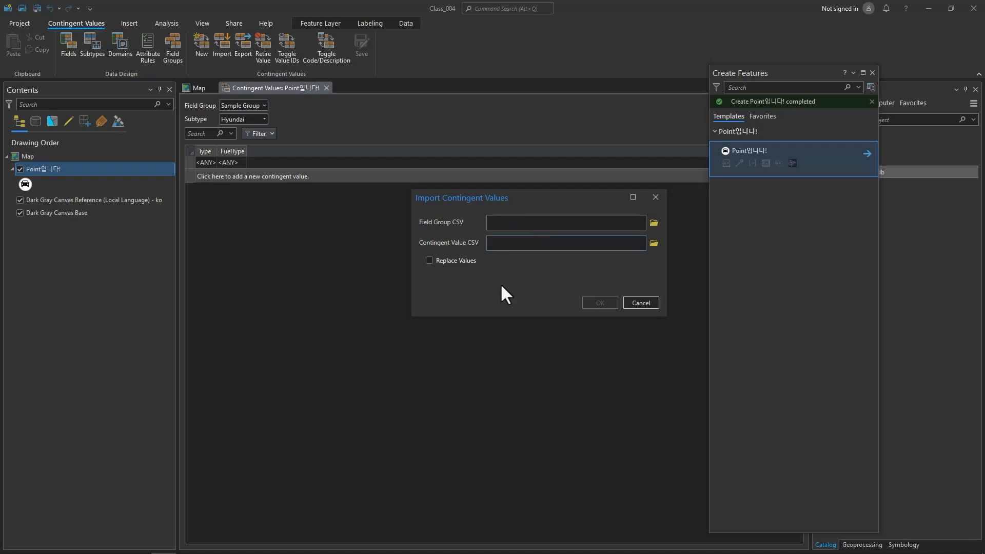
{"action": "left_click", "coordinate": [641, 303]}
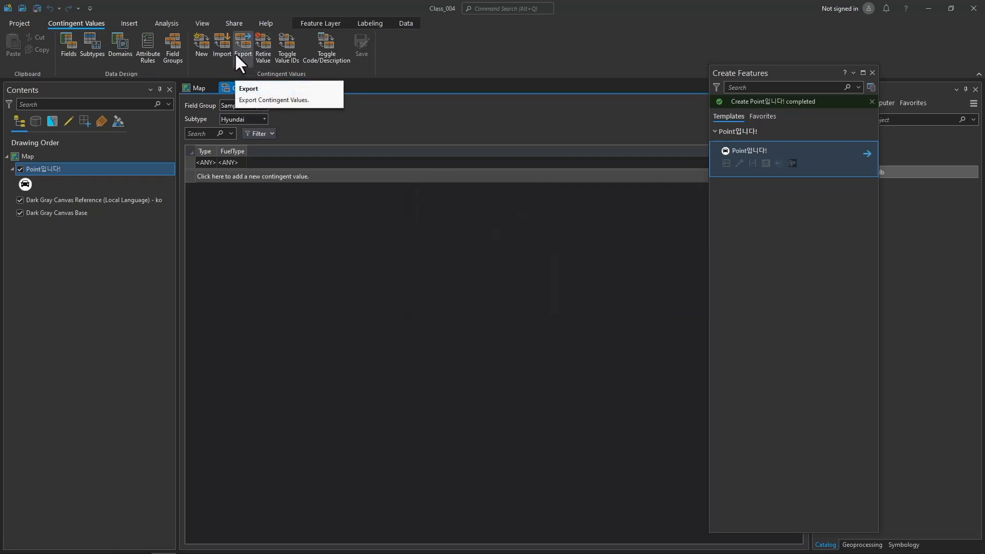
{"action": "left_click", "coordinate": [324, 87]}
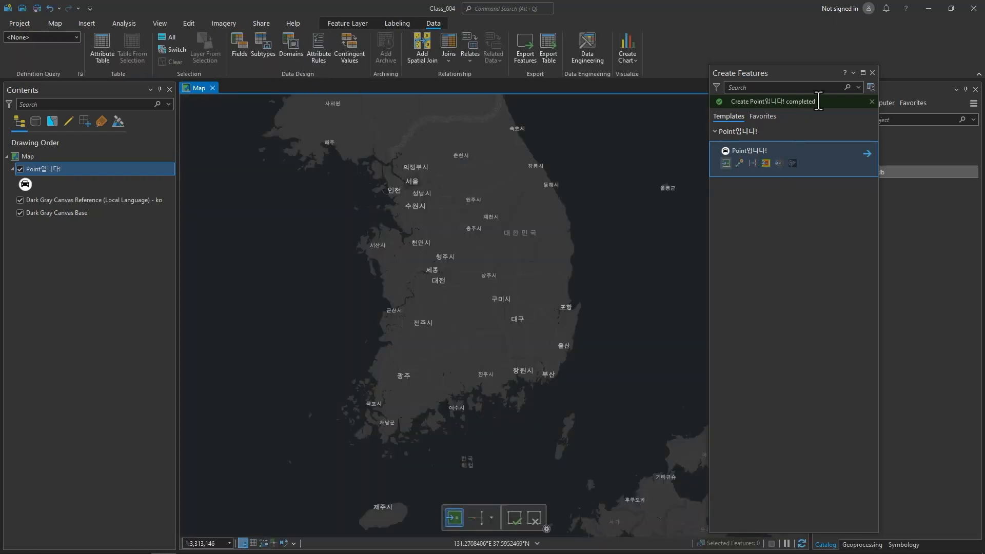
- Close the feature creation pane and hide the Point입니다! layer on the map
{"action": "left_click", "coordinate": [872, 72]}
{"action": "left_click", "coordinate": [20, 169]}
{"action": "left_click", "coordinate": [55, 23]}
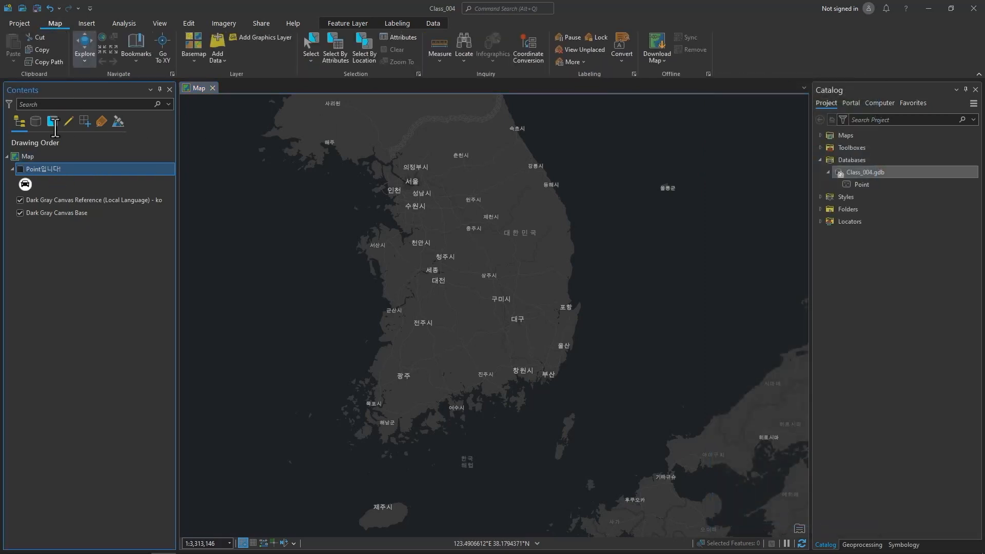
{"action": "right_click", "coordinate": [40, 169]}
{"action": "left_click", "coordinate": [26, 251]}
- Start a new feature class in Class_004.gdb named Person with the alias Person입니다!
{"action": "right_click", "coordinate": [865, 172]}
{"action": "mouse_move", "coordinate": [739, 179]}
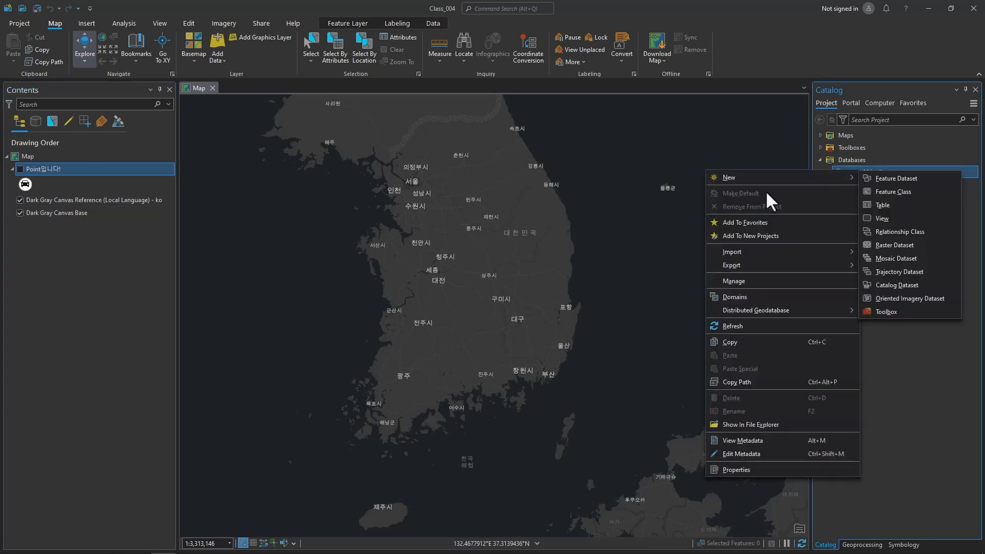
{"action": "left_click", "coordinate": [917, 191]}
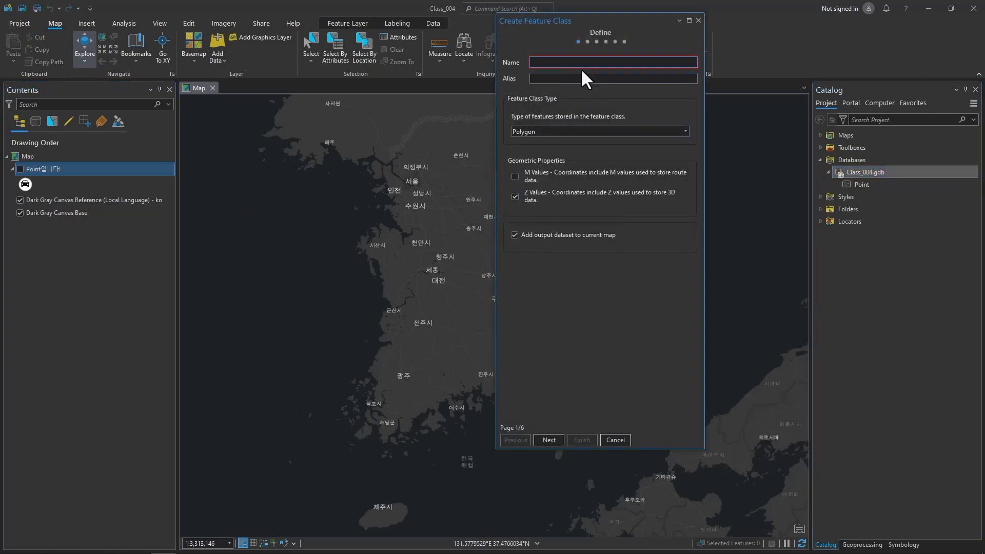
{"action": "type", "text": "Person"}
{"action": "key", "text": "Tab"}
{"action": "type", "text": "Poer"}
{"action": "key", "text": "BackSpace"}
{"action": "key", "text": "BackSpace"}
{"action": "key", "text": "BackSpace"}
{"action": "type", "text": "erson입니다!"}
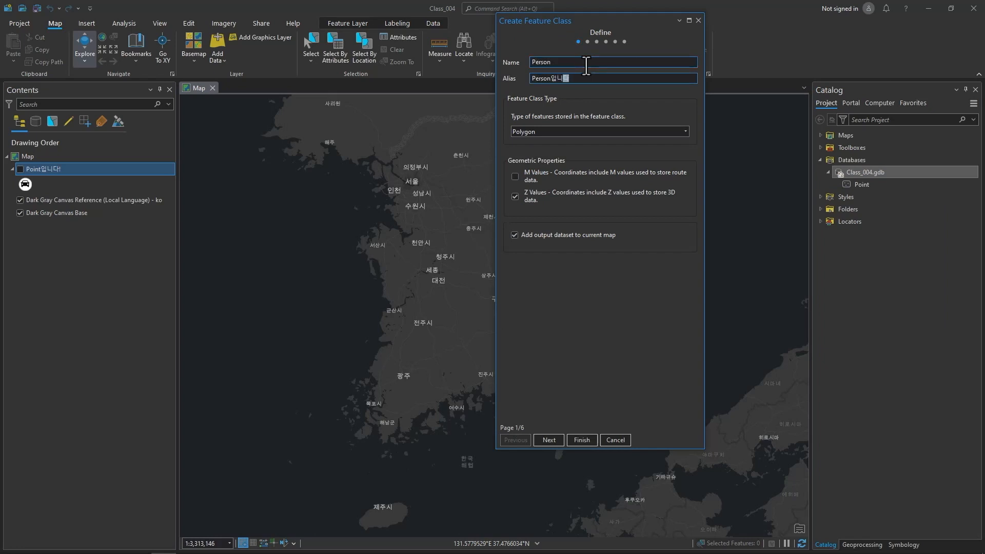
- Set the Person feature class type to Point and exclude Z values
{"action": "left_click", "coordinate": [539, 131]}
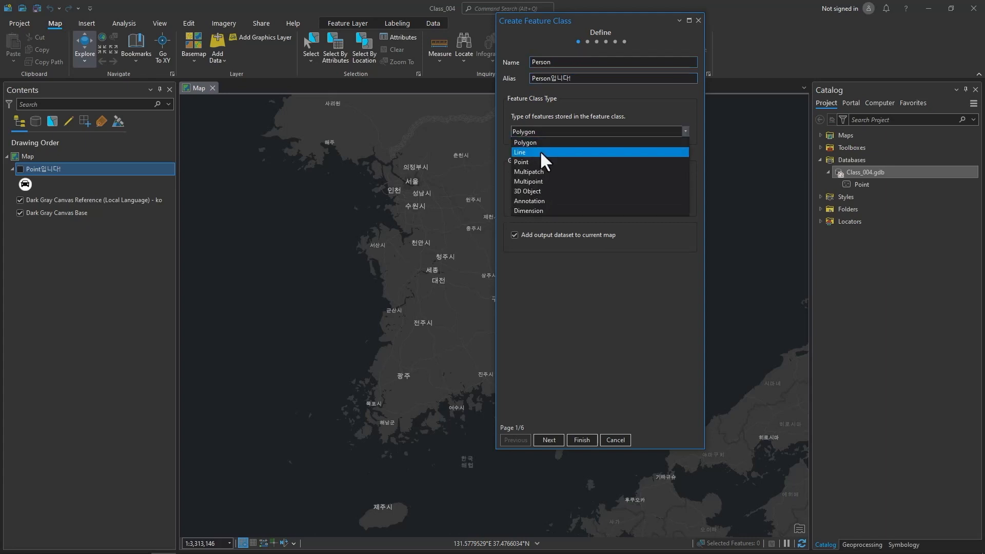
{"action": "left_click", "coordinate": [537, 161]}
{"action": "left_click", "coordinate": [524, 195]}
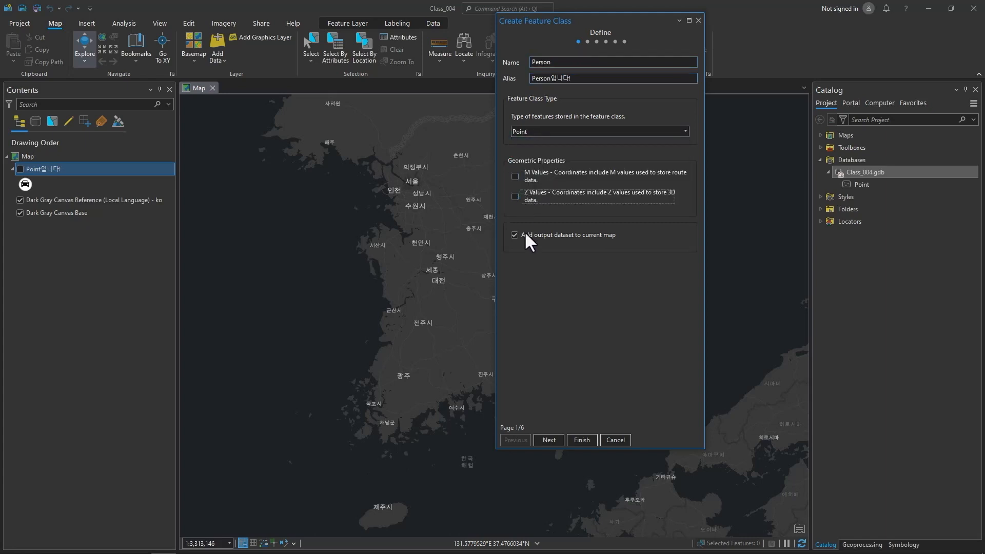
- Go to the Person feature class's field definitions and add three new fields
{"action": "left_click", "coordinate": [548, 440]}
{"action": "left_click", "coordinate": [549, 106]}
{"action": "left_click", "coordinate": [540, 116]}
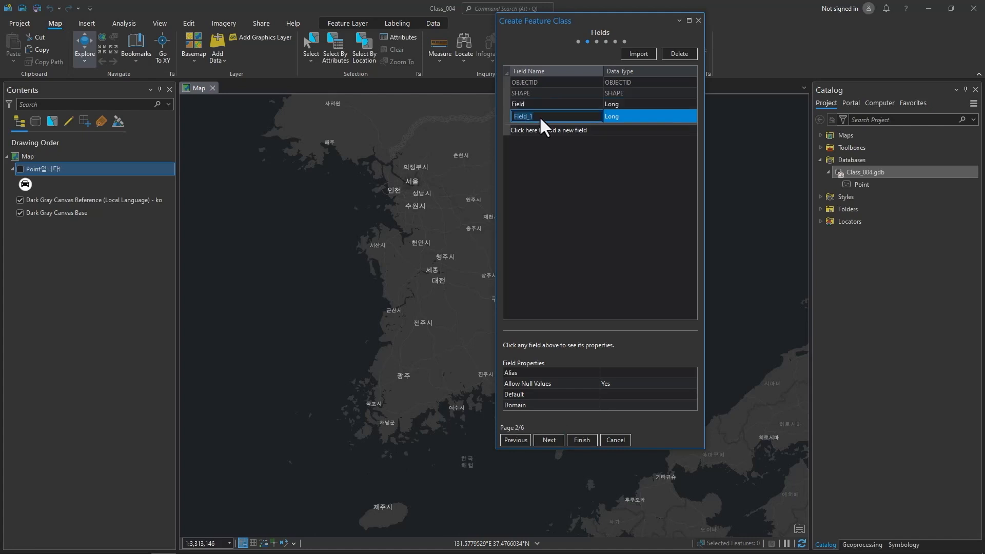
{"action": "left_click", "coordinate": [536, 127]}
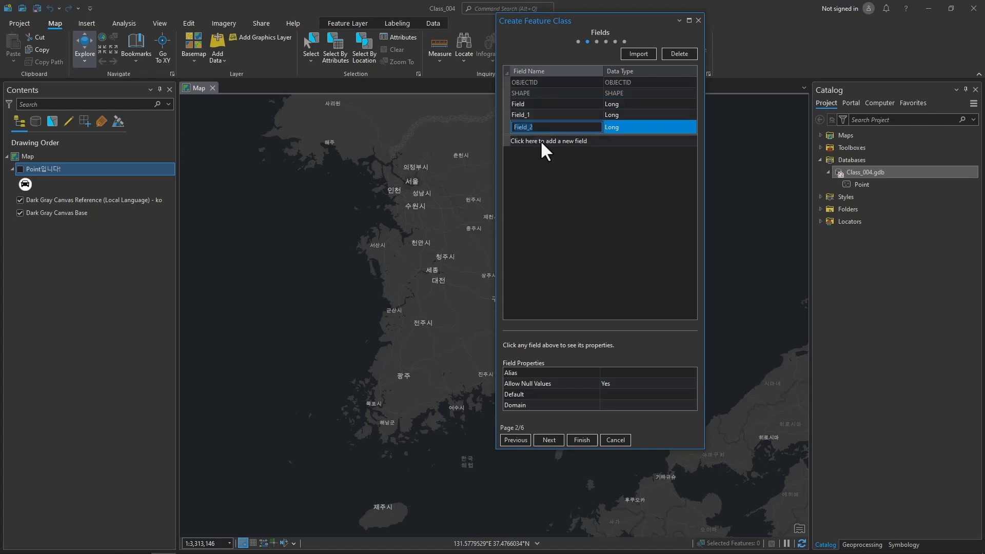
- Name the first new field Height and set its data type to Float
{"action": "left_click", "coordinate": [544, 104]}
{"action": "type", "text": "He"}
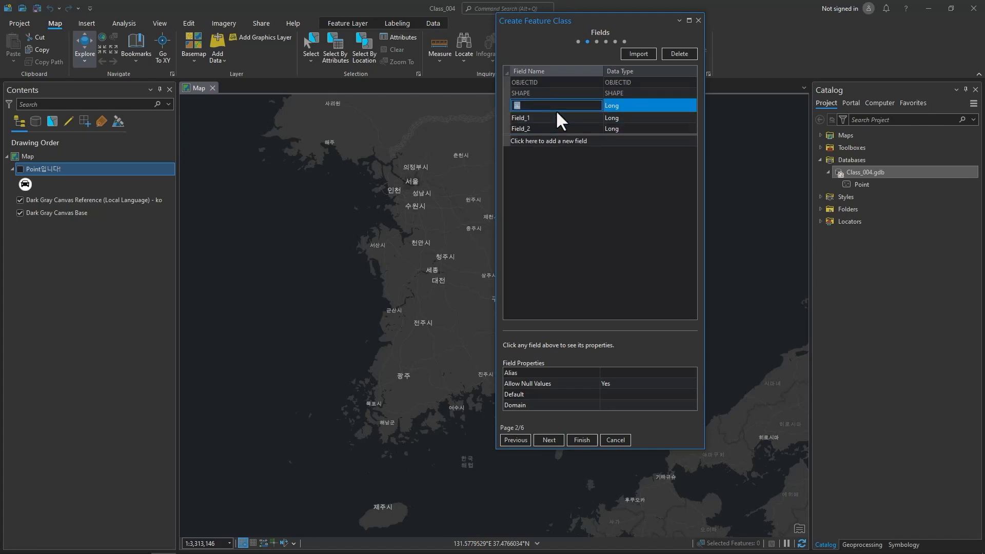
{"action": "type", "text": "ight"}
{"action": "key", "text": "Tab"}
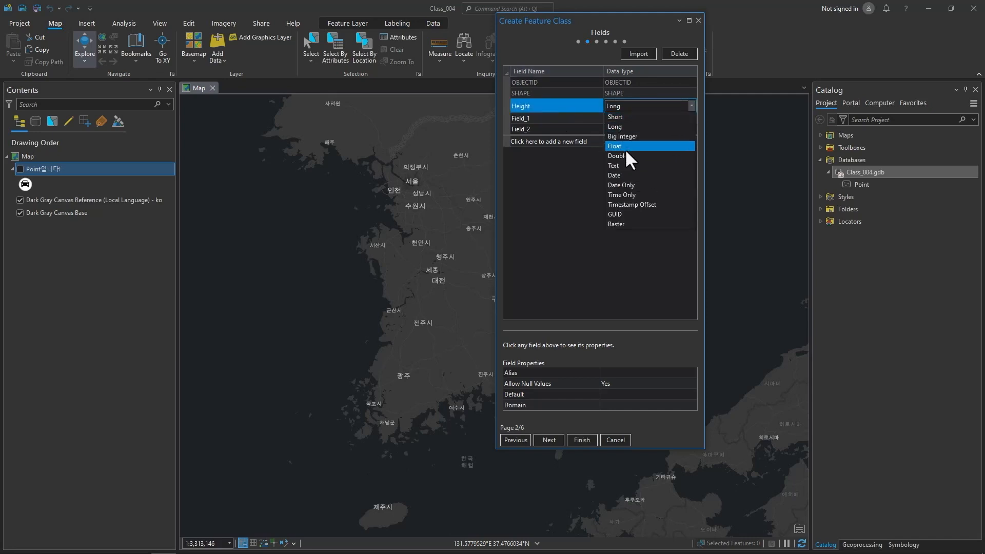
{"action": "left_click", "coordinate": [626, 146]}
- Name the second new field Weight and set its data type to Float
{"action": "left_click", "coordinate": [549, 118]}
{"action": "left_click", "coordinate": [550, 118]}
{"action": "type", "text": "Weight"}
{"action": "key", "text": "Tab"}
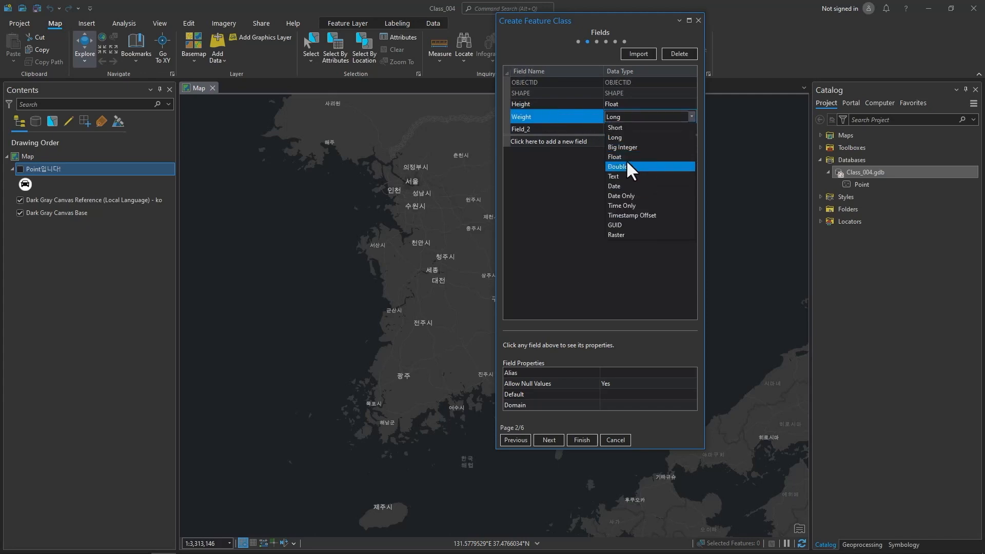
{"action": "left_click", "coordinate": [626, 159]}
- Name the third new field BMI with data type Float and finish creating the Person feature class
{"action": "left_click", "coordinate": [549, 128]}
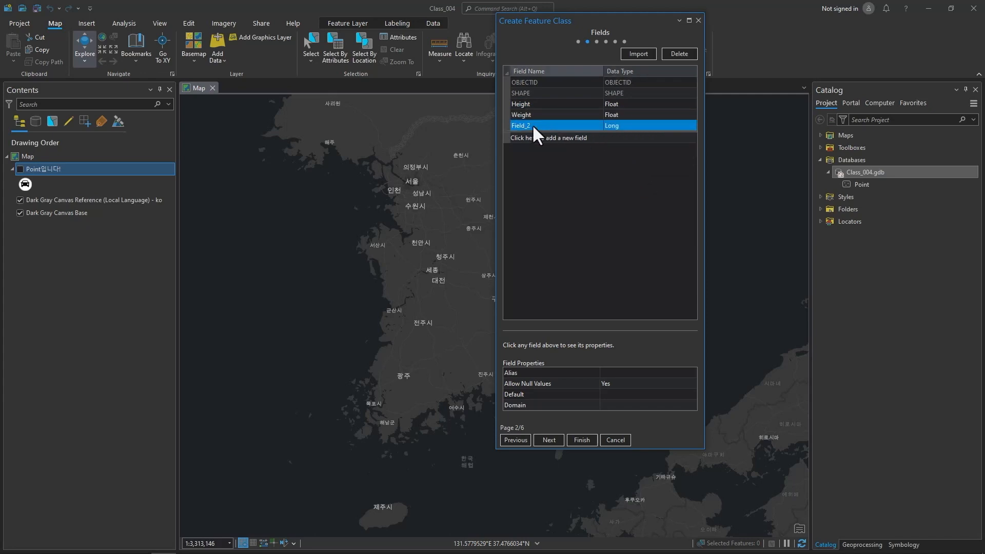
{"action": "left_click", "coordinate": [531, 125]}
{"action": "type", "text": "BMI"}
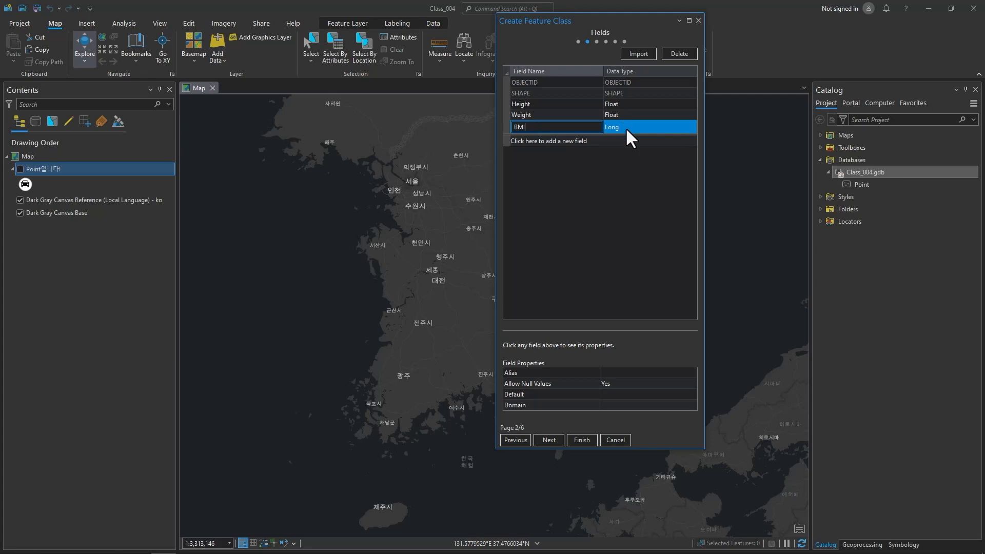
{"action": "left_click", "coordinate": [626, 127]}
{"action": "left_click", "coordinate": [627, 164]}
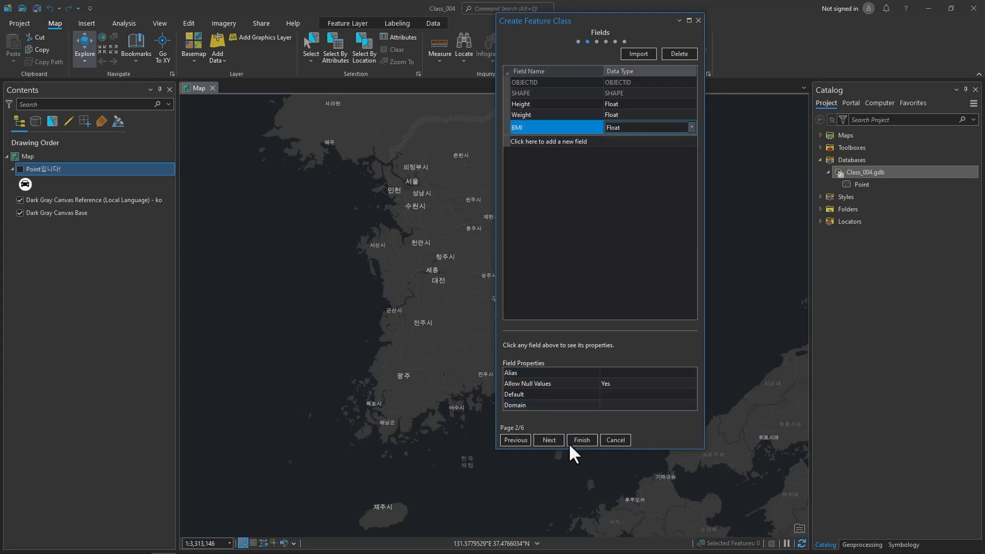
{"action": "left_click", "coordinate": [581, 439]}
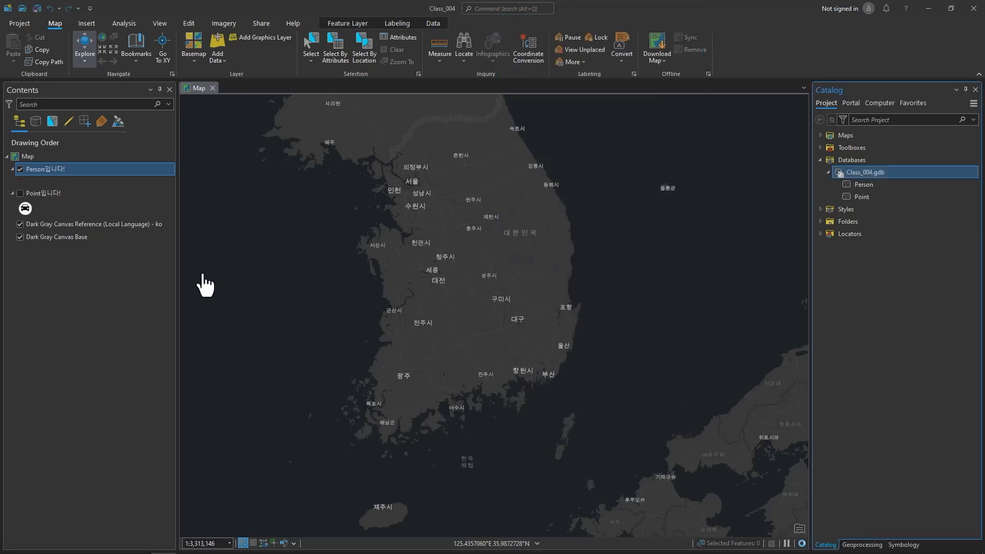
- Search the symbol gallery for person and apply the circled Hacker symbol to the Person입니다! layer
{"action": "left_click", "coordinate": [20, 181]}
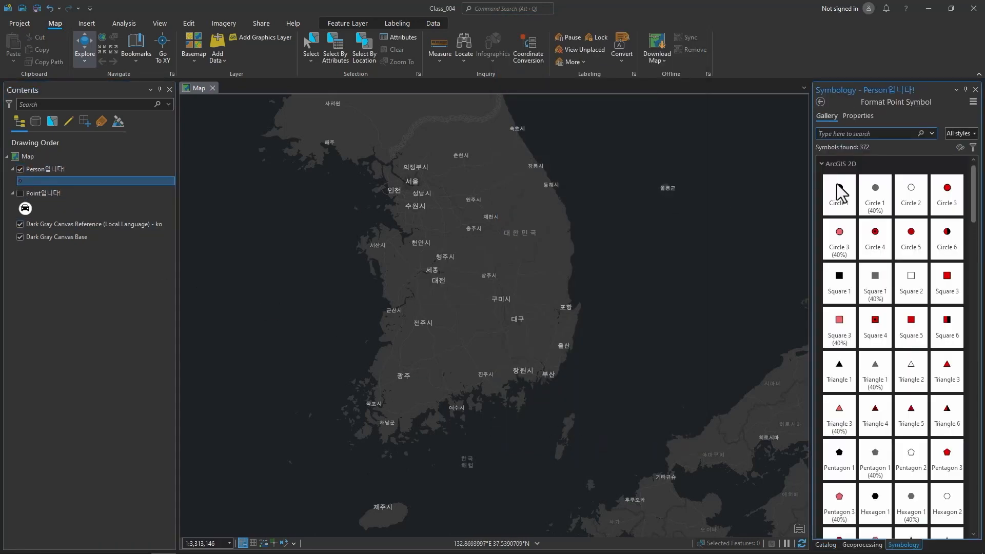
{"action": "left_click", "coordinate": [899, 134]}
{"action": "type", "text": "person"}
{"action": "key", "text": "Return"}
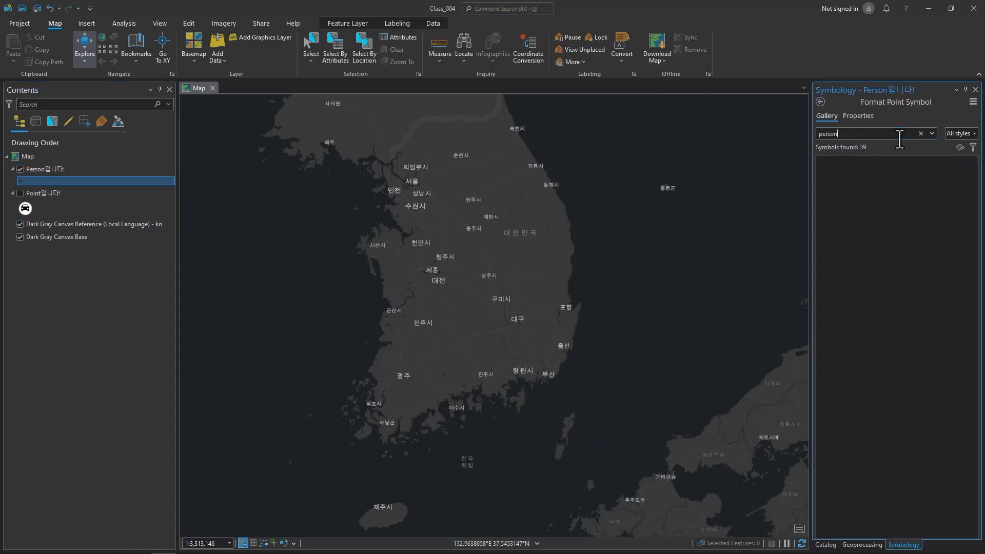
{"action": "scroll", "coordinate": [878, 308], "scroll_direction": "down", "scroll_amount": 1}
{"action": "left_click", "coordinate": [875, 274]}
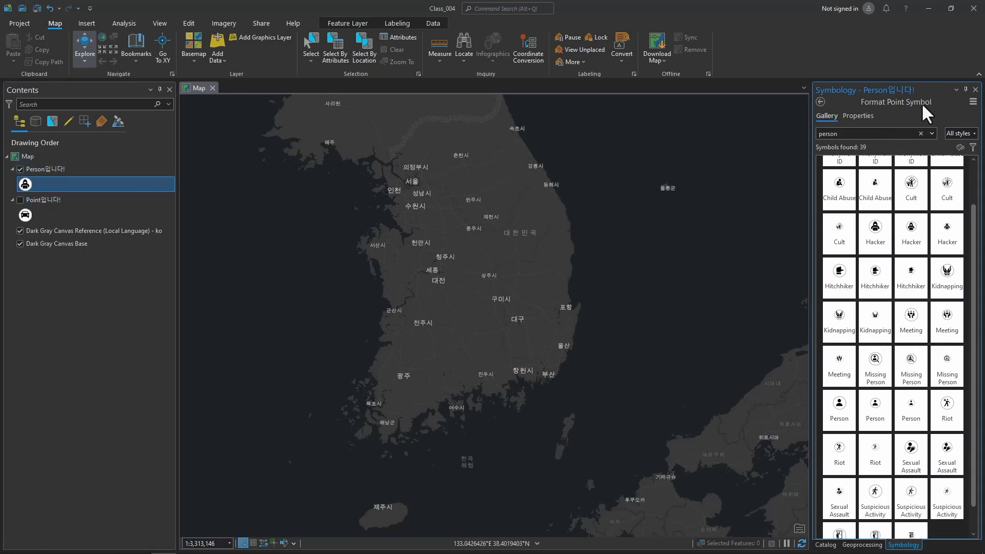
- Open the domains of Class_004.gdb from the catalog, look over the defined domains, and close the view
{"action": "left_click", "coordinate": [823, 544]}
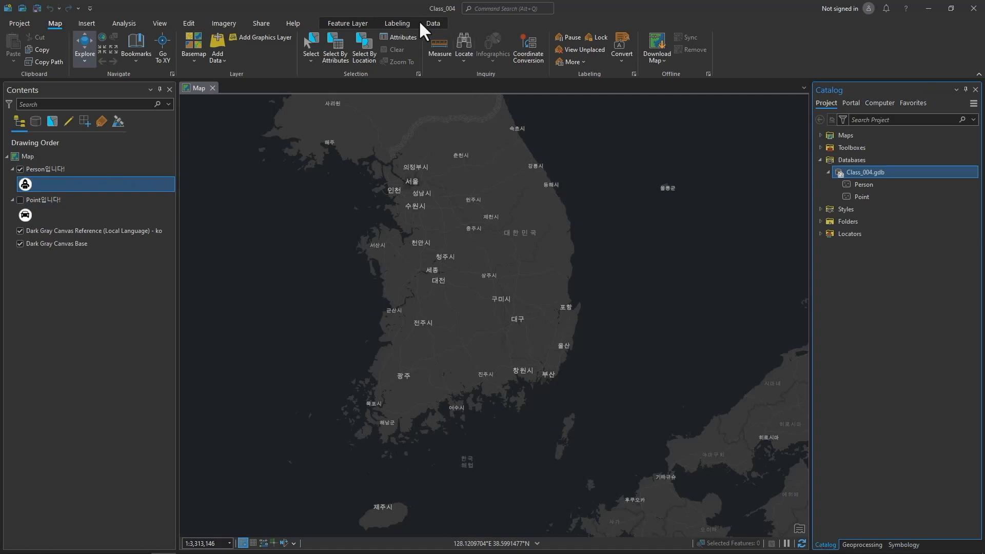
{"action": "left_click", "coordinate": [432, 23]}
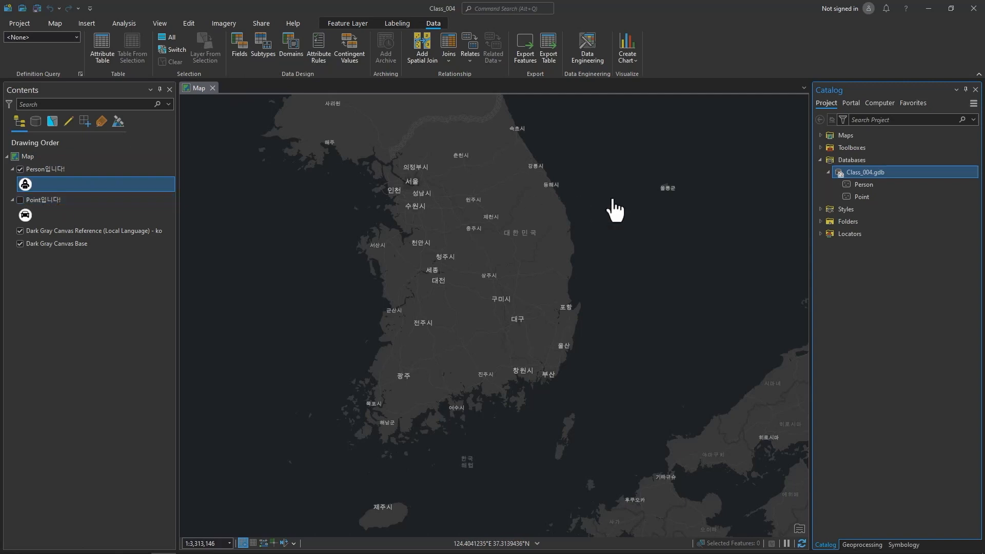
{"action": "right_click", "coordinate": [860, 171]}
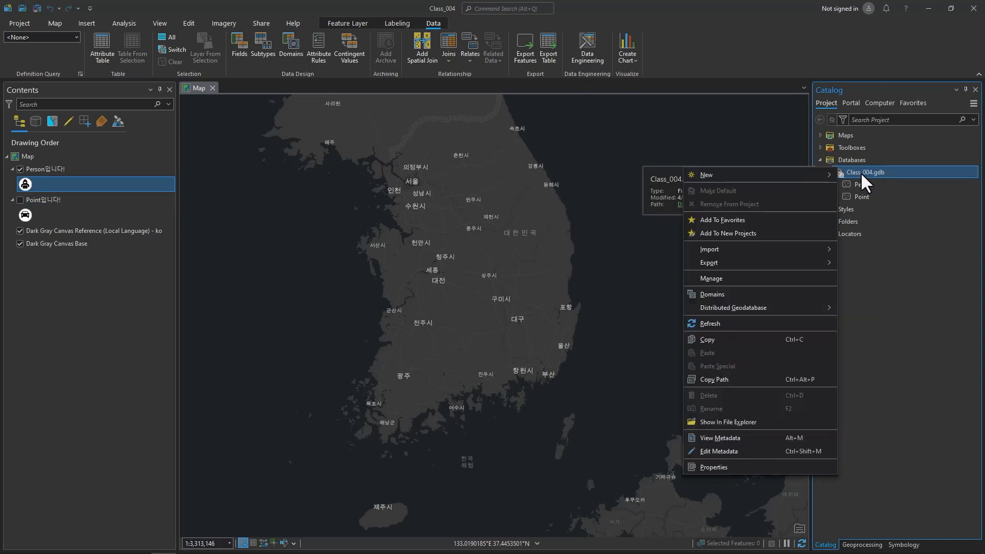
{"action": "left_click", "coordinate": [744, 291]}
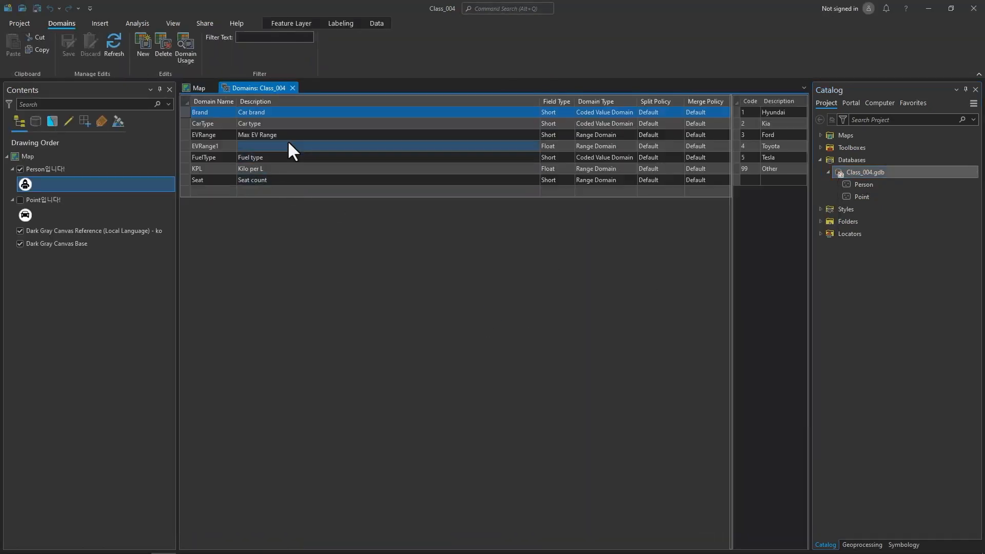
{"action": "left_click", "coordinate": [292, 88]}
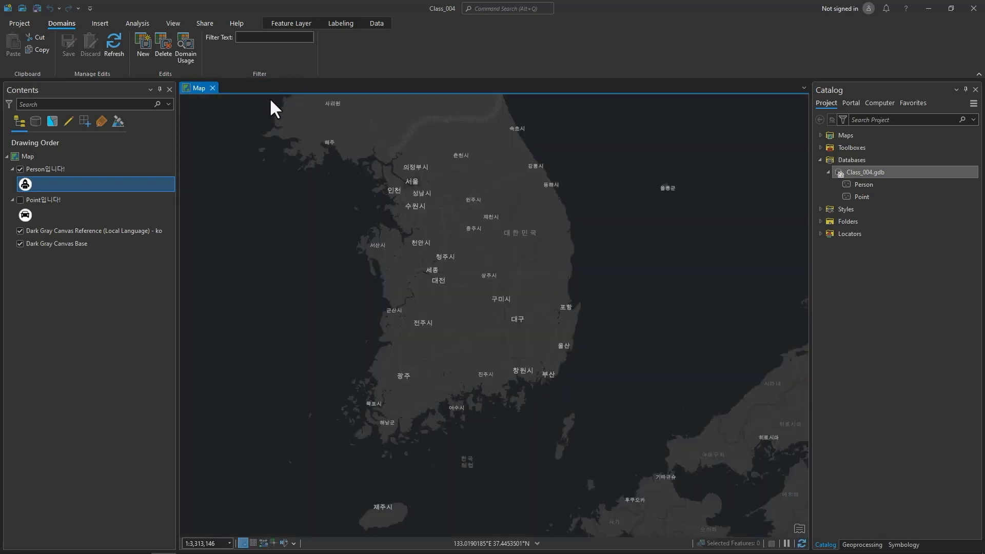
- Open the Person입니다! layer's fields view, check the domain choices for the Height field, and close it without changes
{"action": "left_click", "coordinate": [52, 167]}
{"action": "right_click", "coordinate": [51, 167]}
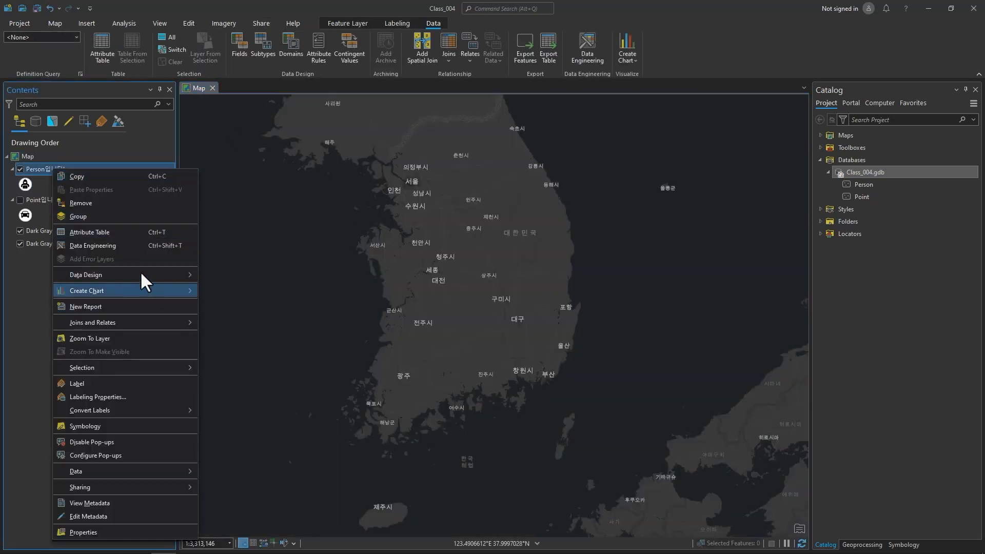
{"action": "mouse_move", "coordinate": [145, 274]}
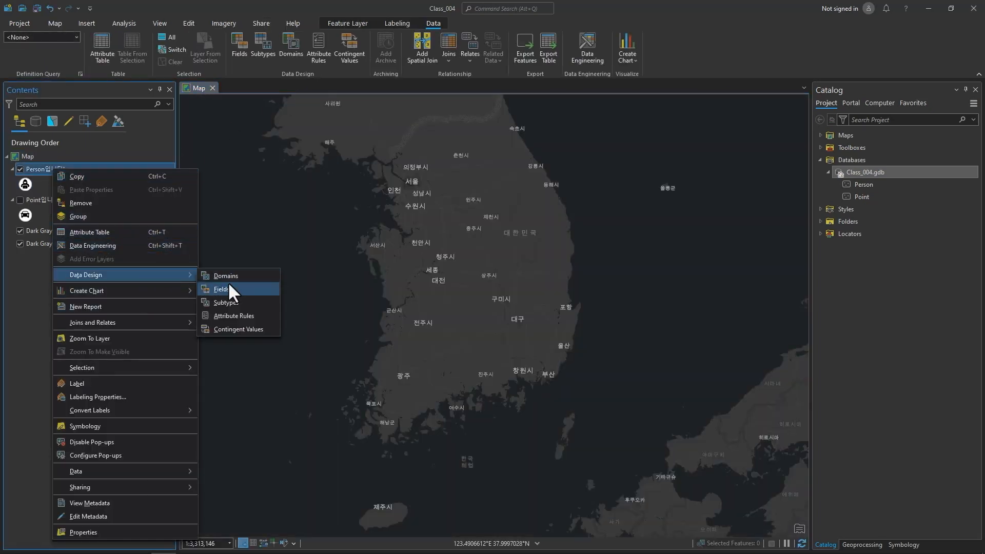
{"action": "left_click", "coordinate": [229, 279]}
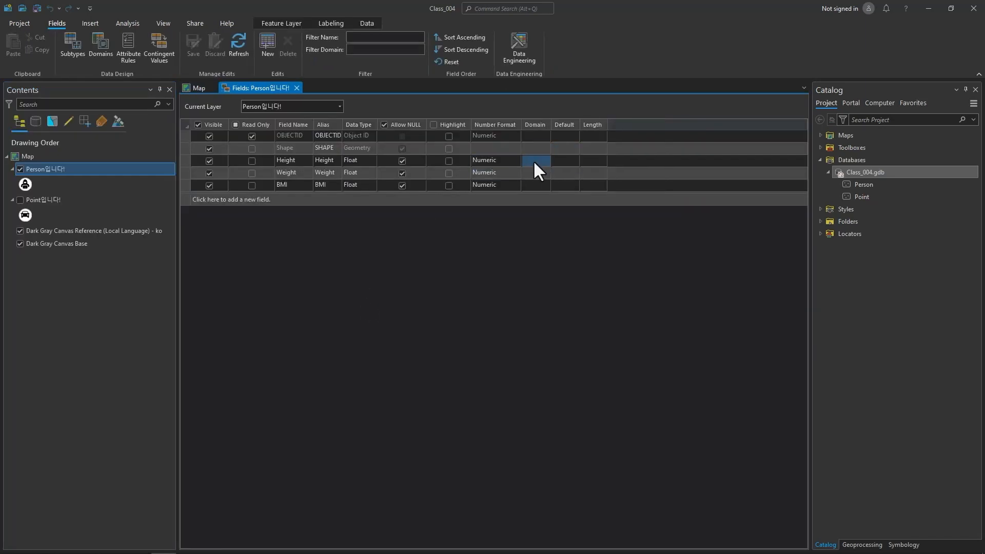
{"action": "left_click", "coordinate": [534, 162]}
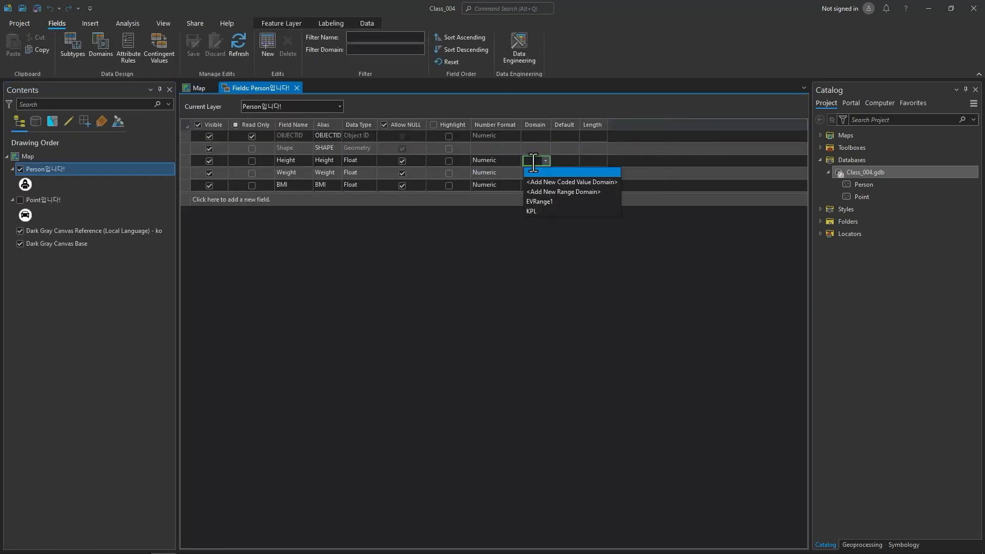
{"action": "left_click", "coordinate": [505, 250]}
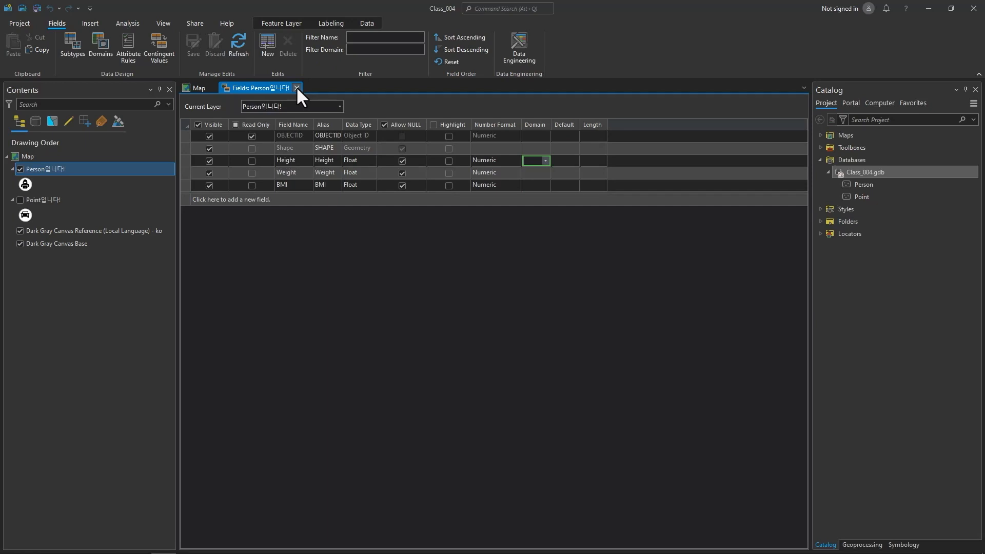
{"action": "left_click", "coordinate": [296, 87]}
- Open the attribute rules view of the Person입니다! layer
{"action": "left_click", "coordinate": [872, 173]}
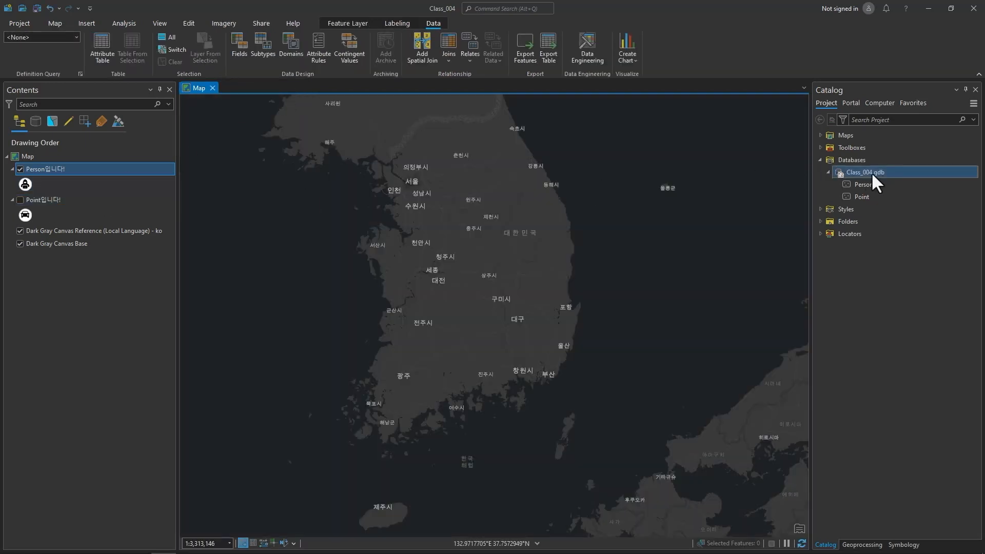
{"action": "mouse_move", "coordinate": [876, 171]}
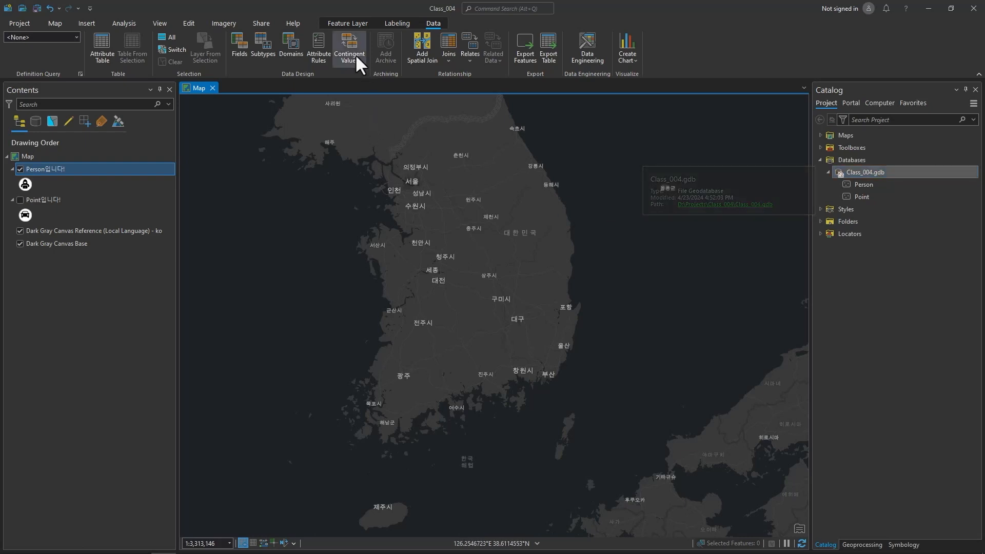
{"action": "left_click", "coordinate": [317, 56]}
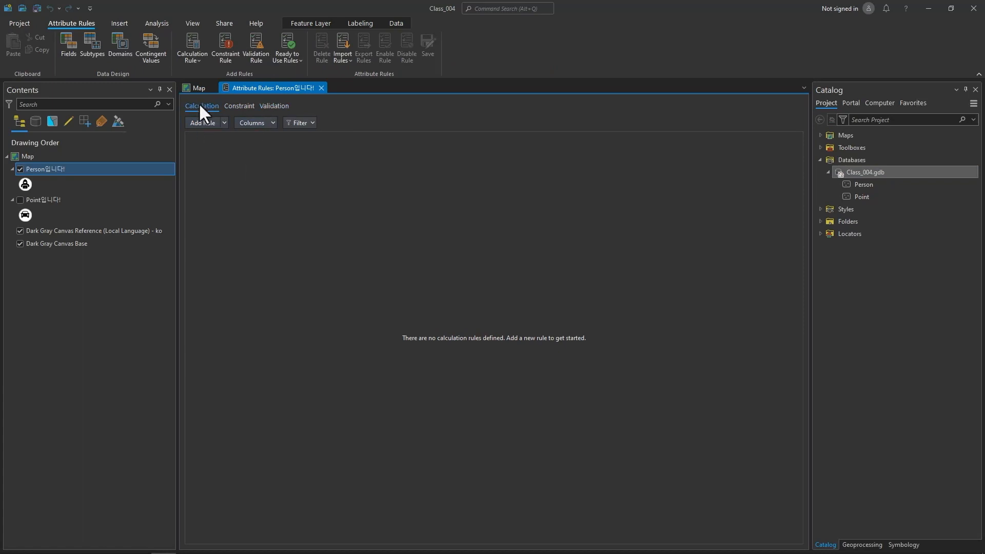
- Examine the calculation, constraint and validation rule categories of the Person입니다! layer
{"action": "left_click", "coordinate": [238, 107]}
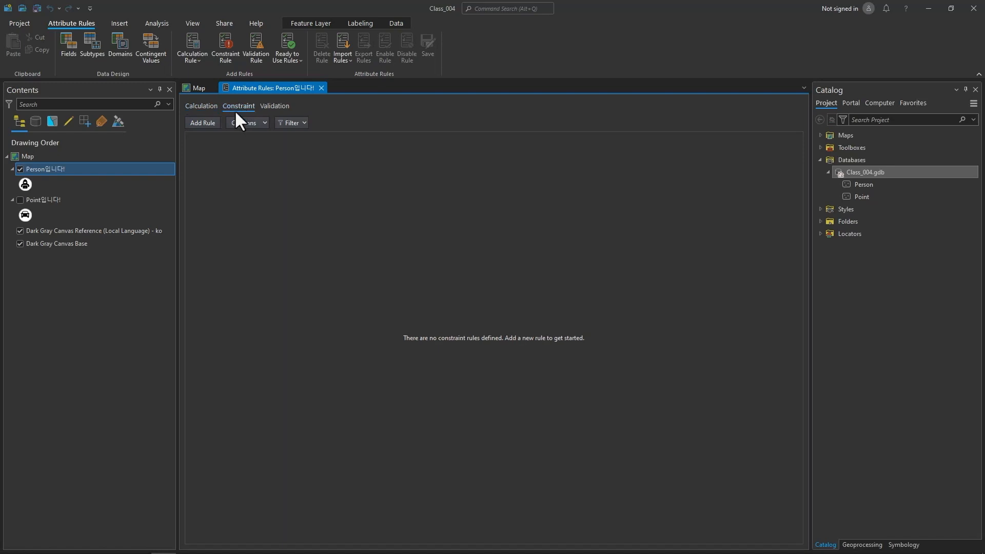
{"action": "left_click", "coordinate": [275, 107]}
{"action": "left_click", "coordinate": [203, 105]}
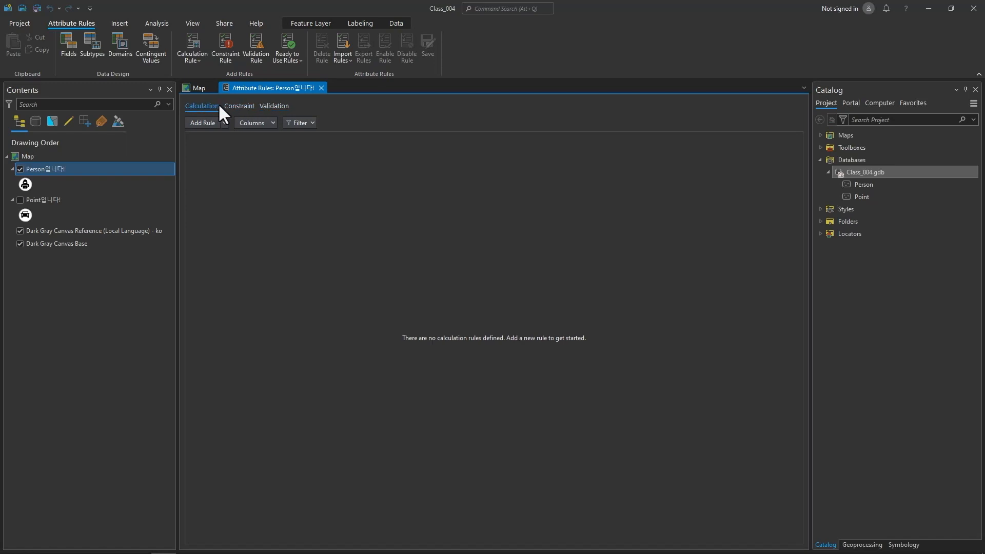
{"action": "left_click", "coordinate": [226, 104]}
{"action": "left_click", "coordinate": [205, 106]}
{"action": "left_click", "coordinate": [229, 106]}
{"action": "left_click", "coordinate": [207, 106]}
{"action": "left_click", "coordinate": [230, 107]}
{"action": "left_click", "coordinate": [277, 108]}
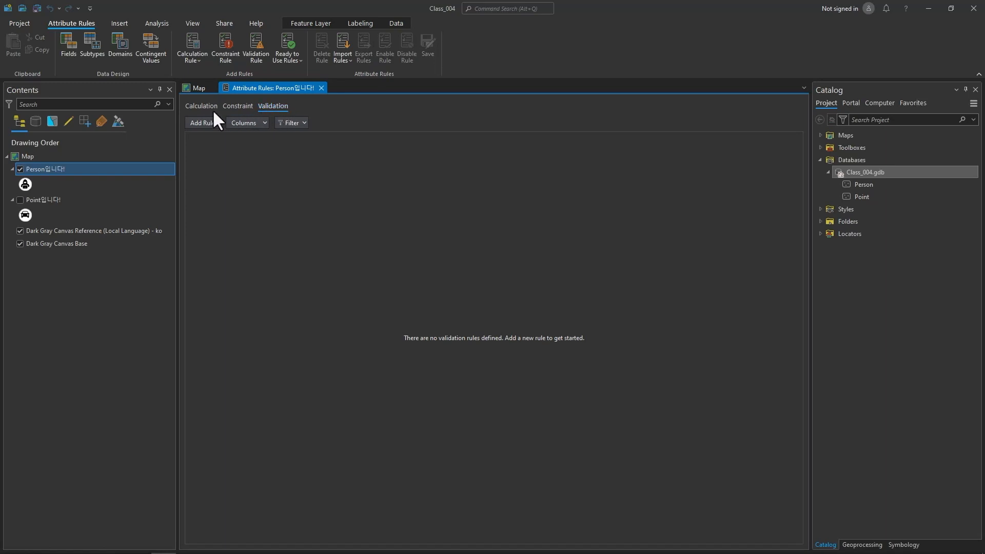
- Add a new calculation rule to the Person입니다! layer and name it BMI
{"action": "left_click", "coordinate": [199, 105]}
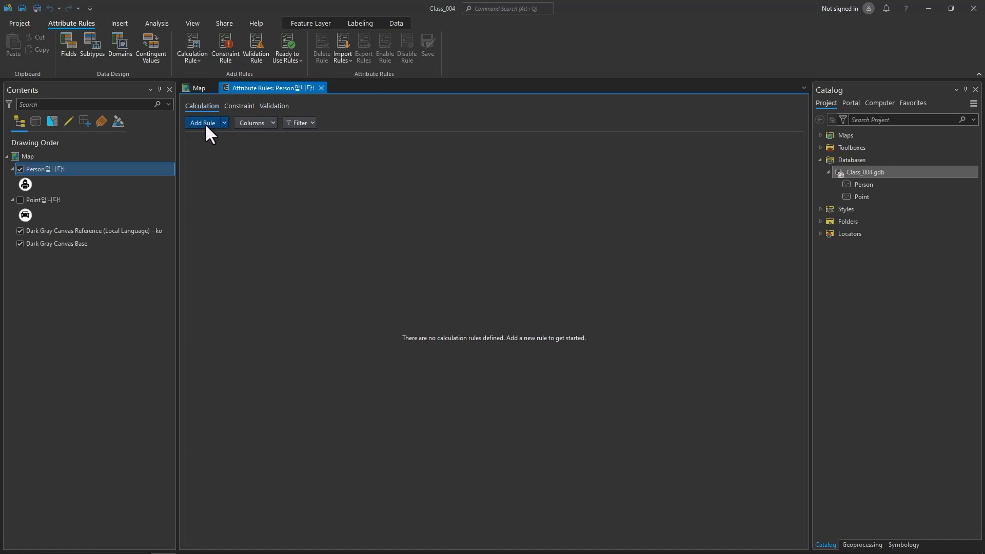
{"action": "left_click", "coordinate": [202, 123]}
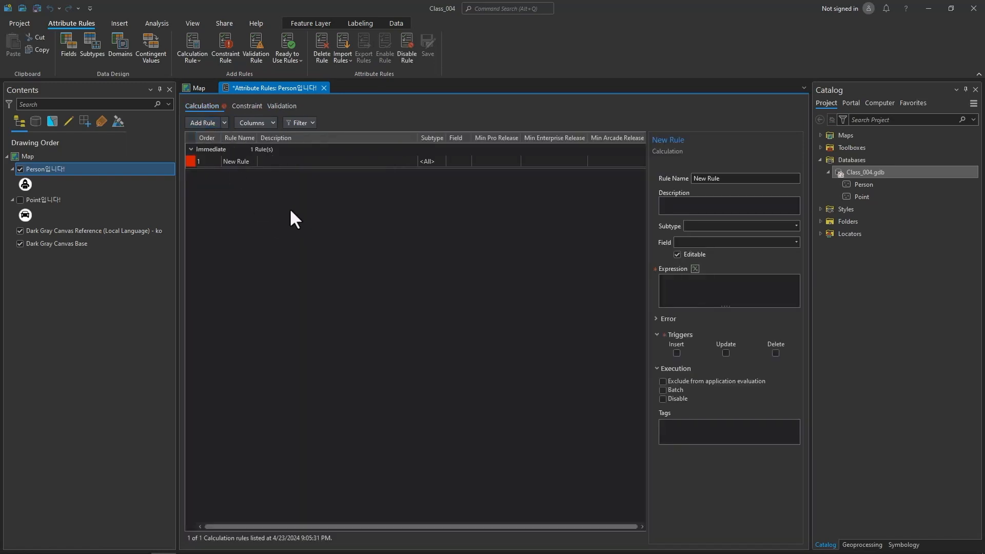
{"action": "left_click", "coordinate": [240, 161]}
{"action": "left_click", "coordinate": [240, 161]}
{"action": "type", "text": "BIM"}
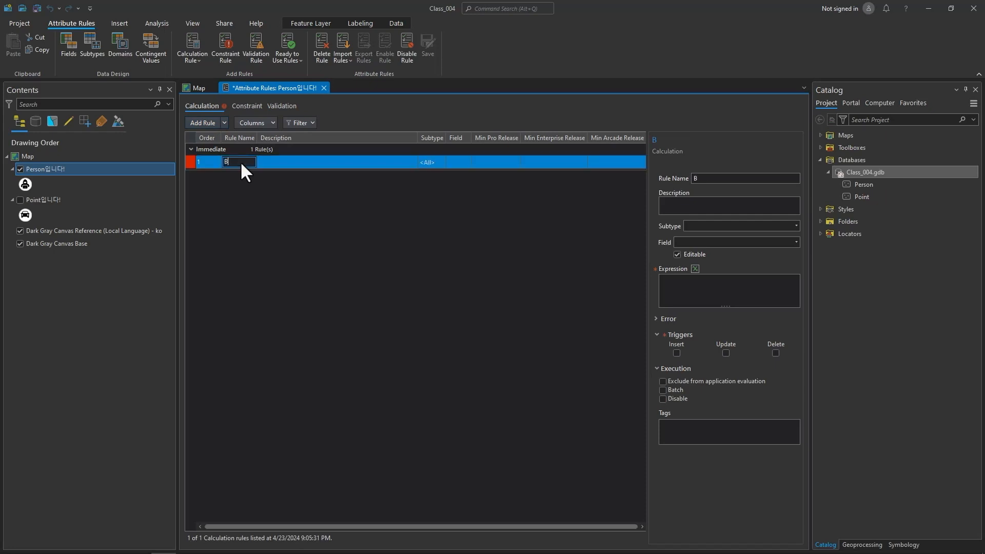
{"action": "key", "text": "BackSpace"}
{"action": "key", "text": "BackSpace"}
{"action": "type", "text": "MI"}
{"action": "key", "text": "Return"}
- Describe the BMI rule as "BMI Calculation", apply it to the <All> subtype, and assign it to the BMI field
{"action": "left_click", "coordinate": [290, 161]}
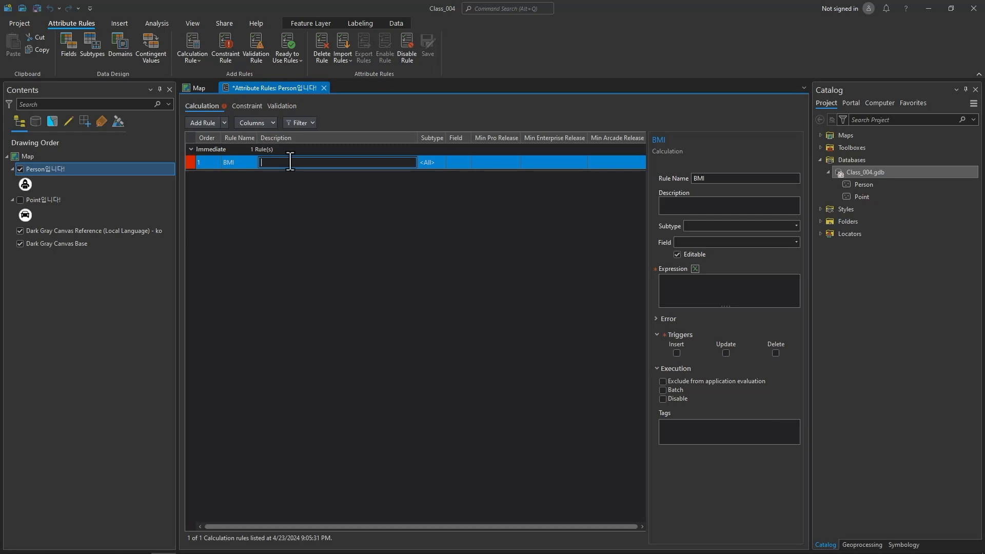
{"action": "type", "text": "BMI Calculation"}
{"action": "left_click", "coordinate": [707, 244]}
{"action": "left_click", "coordinate": [796, 226]}
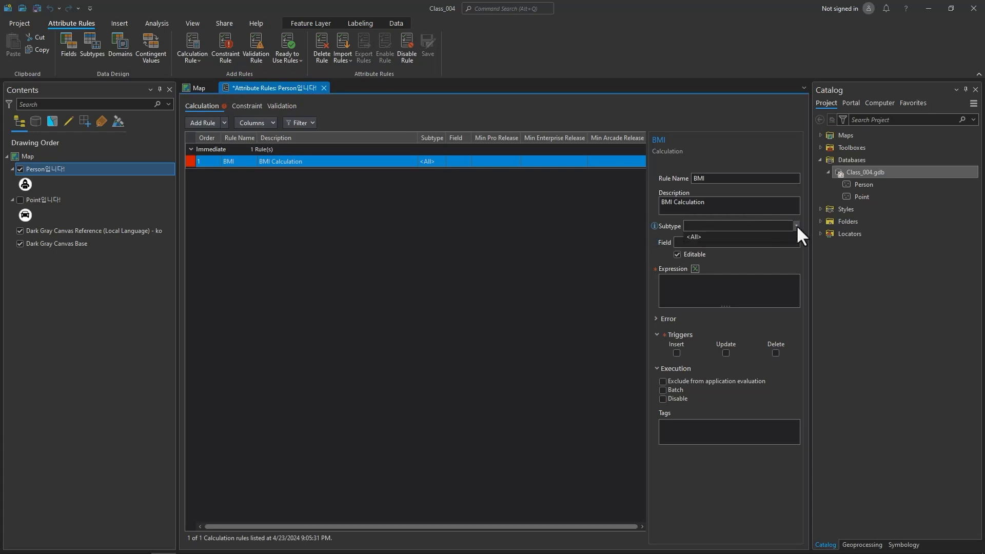
{"action": "left_click", "coordinate": [696, 236]}
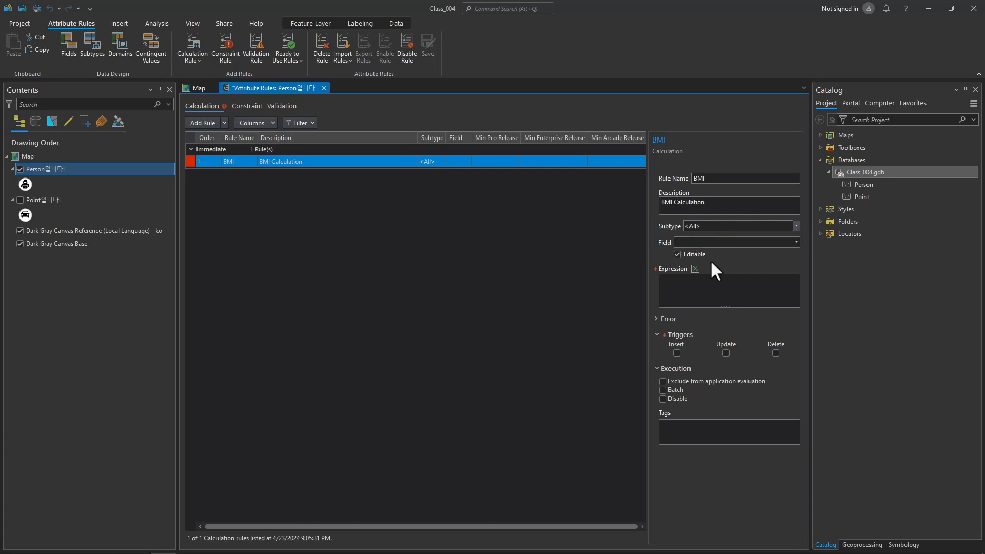
{"action": "left_click", "coordinate": [796, 242]}
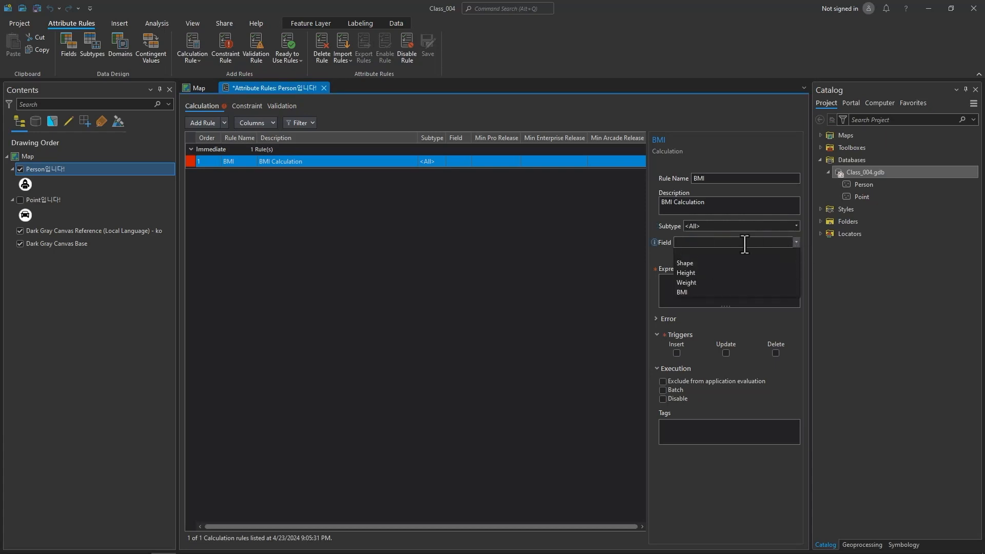
{"action": "left_click", "coordinate": [684, 287]}
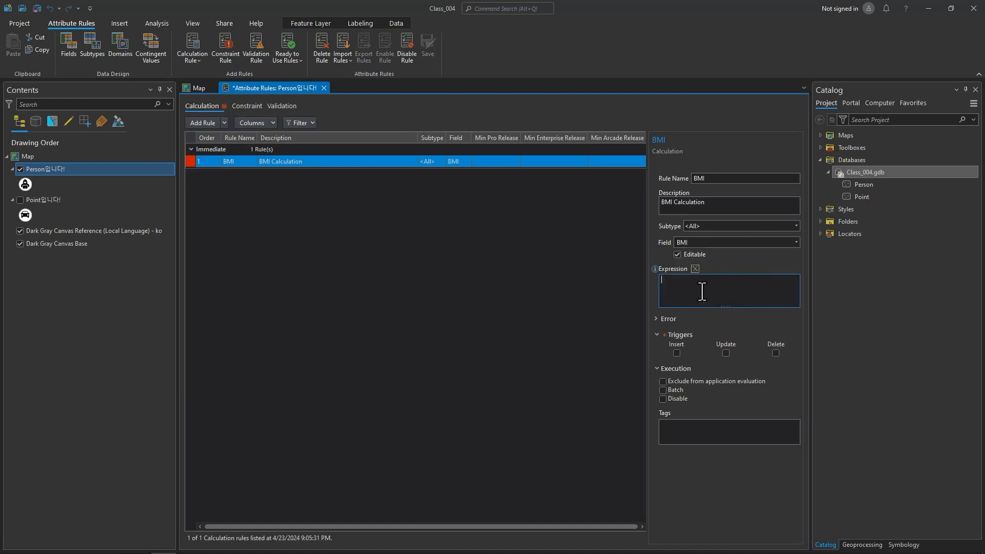
- Build the BMI rule's Arcade expression as $feature.Weight / ($feature.Height * $feature.Height) and accept it
{"action": "left_click", "coordinate": [695, 269]}
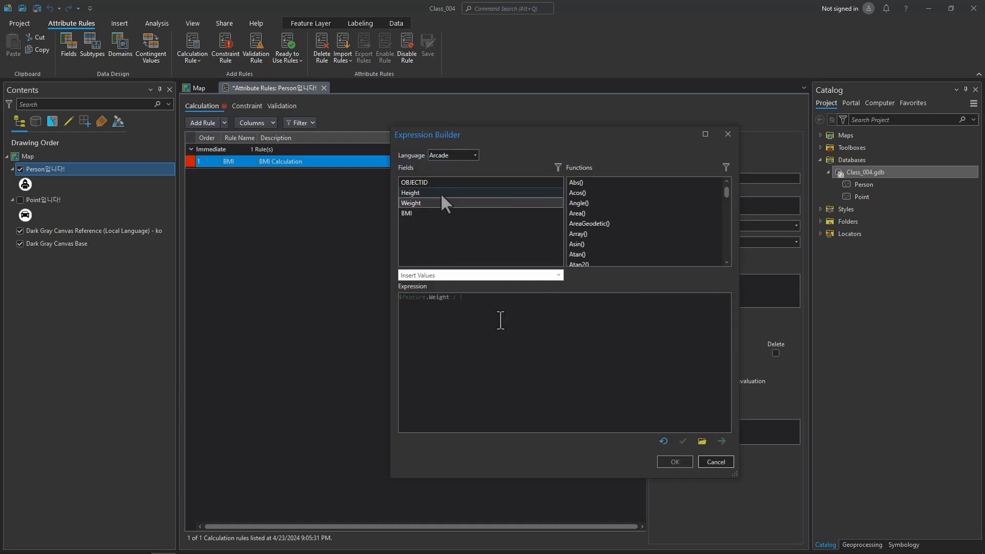
{"action": "double_click", "coordinate": [440, 192]}
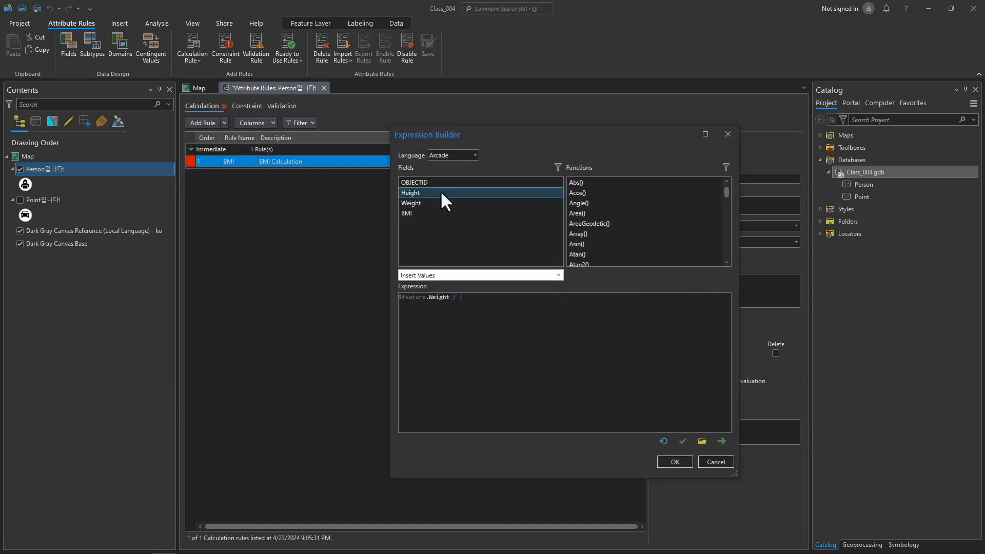
{"action": "left_click", "coordinate": [559, 318]}
{"action": "type", "text": "*"}
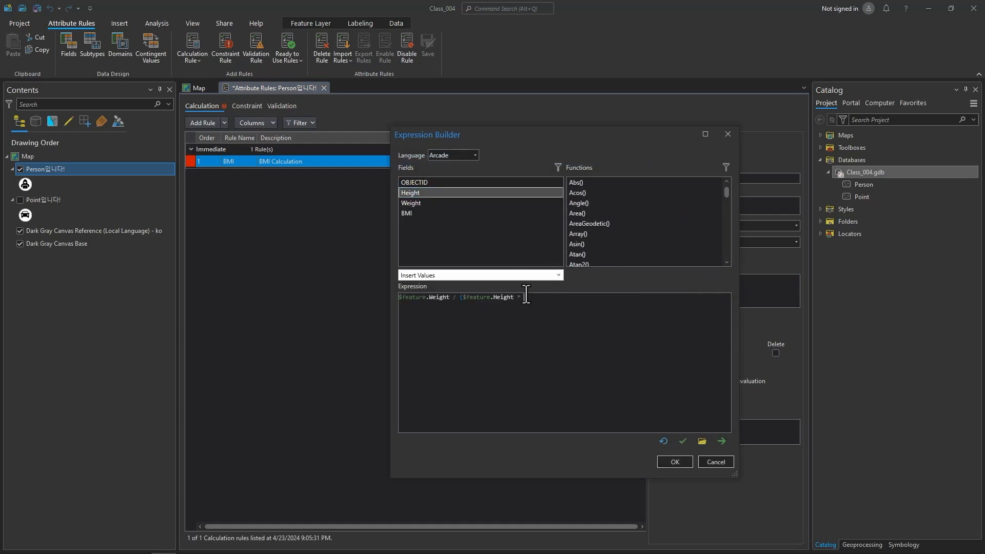
{"action": "double_click", "coordinate": [447, 192]}
{"action": "left_click", "coordinate": [632, 310]}
{"action": "left_click_drag", "start_coordinate": [645, 314], "coordinate": [356, 301]}
{"action": "left_click", "coordinate": [583, 344]}
{"action": "left_click", "coordinate": [439, 298]}
{"action": "left_click", "coordinate": [626, 310]}
{"action": "left_click", "coordinate": [674, 462]}
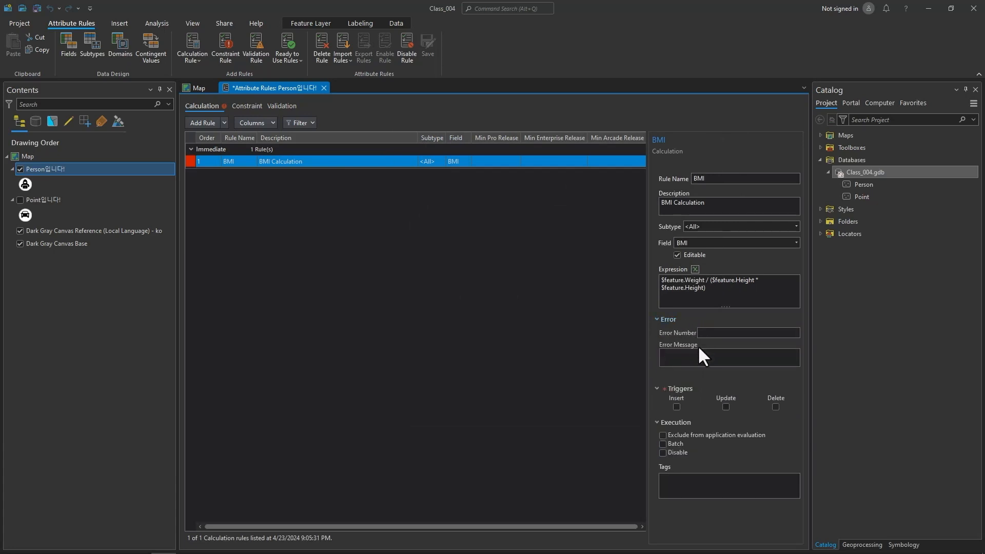
- Enable the Insert and Update triggers for the BMI rule and try to save it
{"action": "left_click", "coordinate": [696, 357]}
{"action": "left_click", "coordinate": [676, 406]}
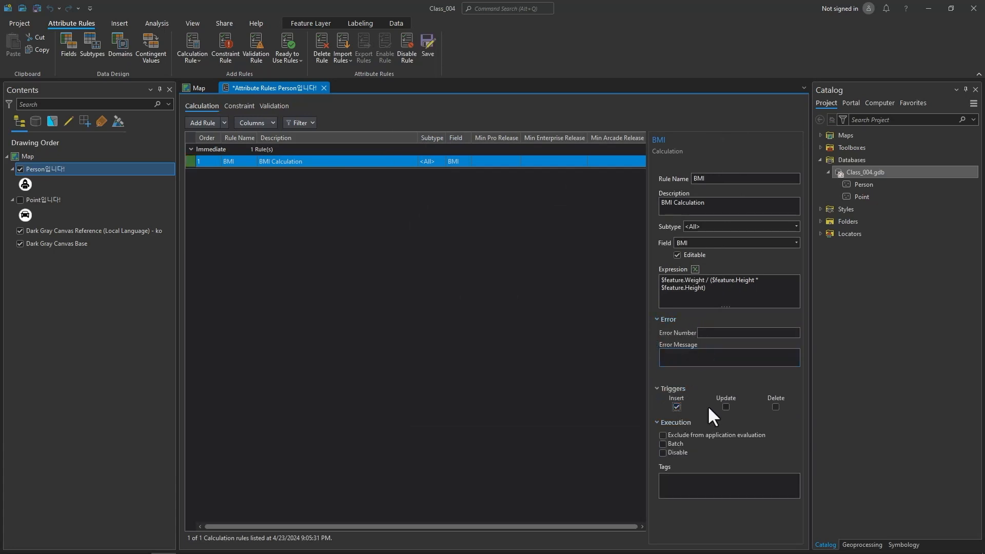
{"action": "left_click", "coordinate": [726, 406]}
{"action": "left_click", "coordinate": [424, 61]}
- Enable Global IDs on the Person feature class in Class_004.gdb and save the BMI attribute rule
{"action": "mouse_move", "coordinate": [189, 162]}
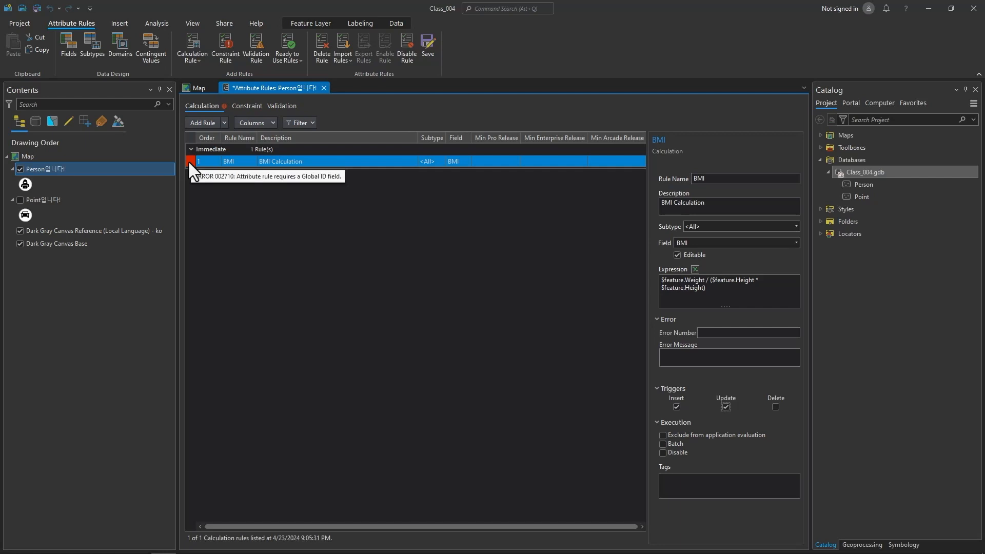
{"action": "left_click", "coordinate": [862, 186]}
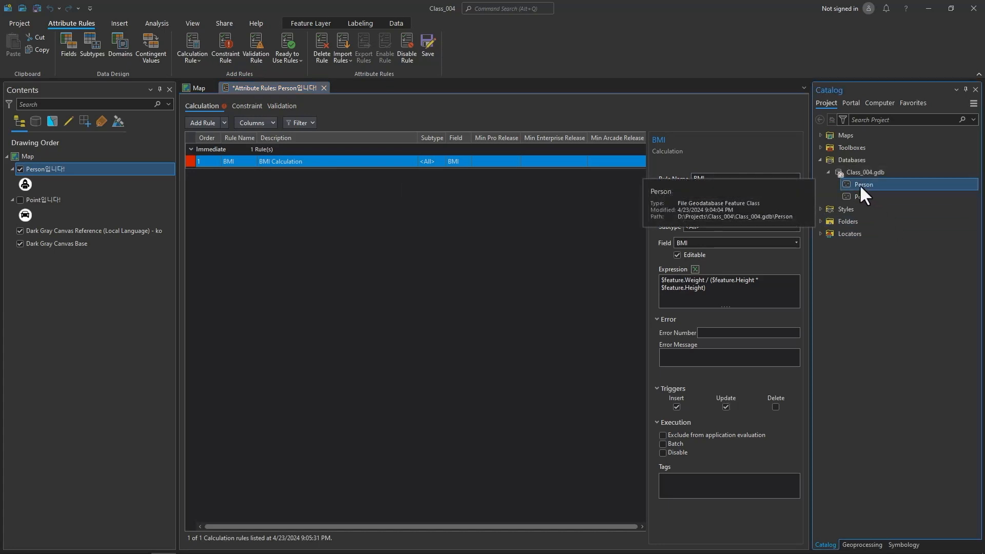
{"action": "right_click", "coordinate": [862, 185]}
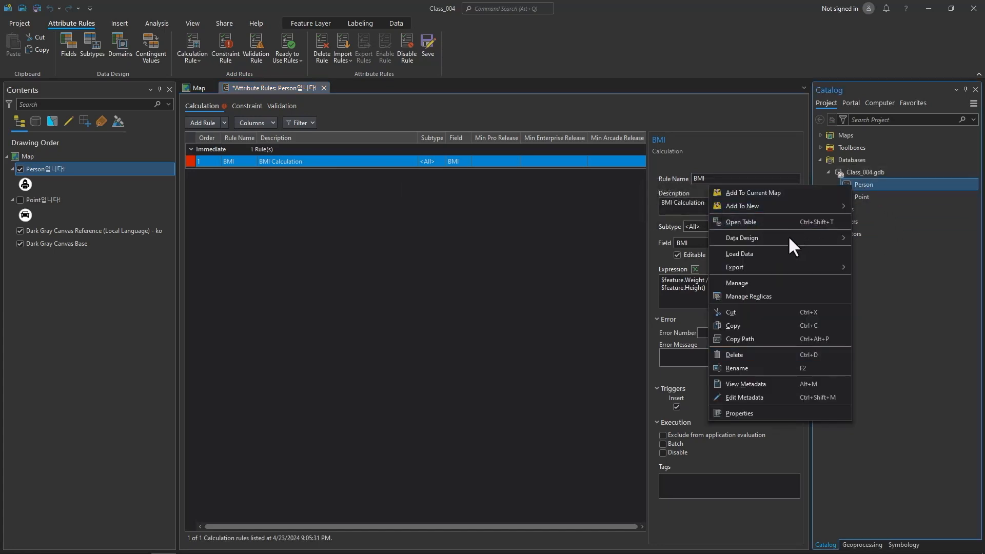
{"action": "left_click", "coordinate": [737, 283]}
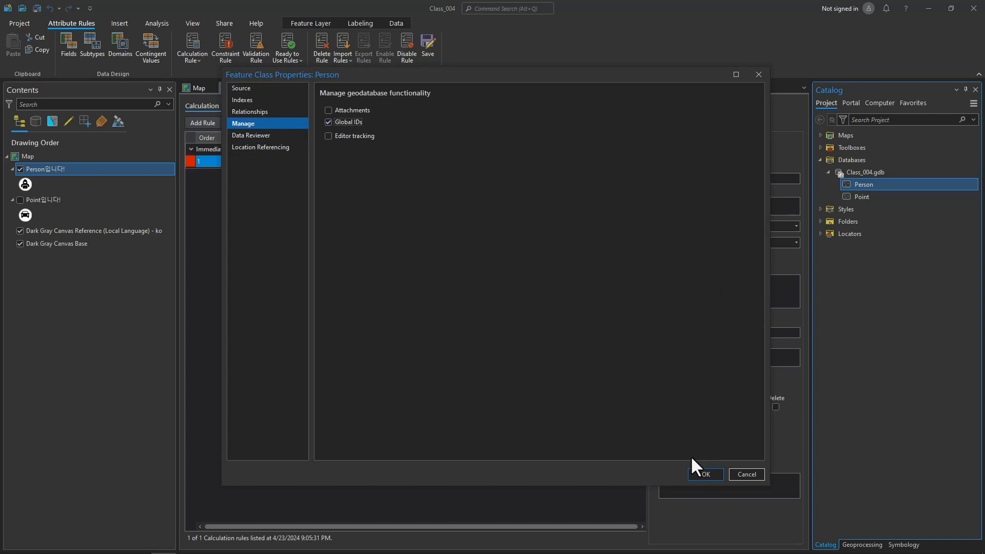
{"action": "left_click", "coordinate": [704, 473]}
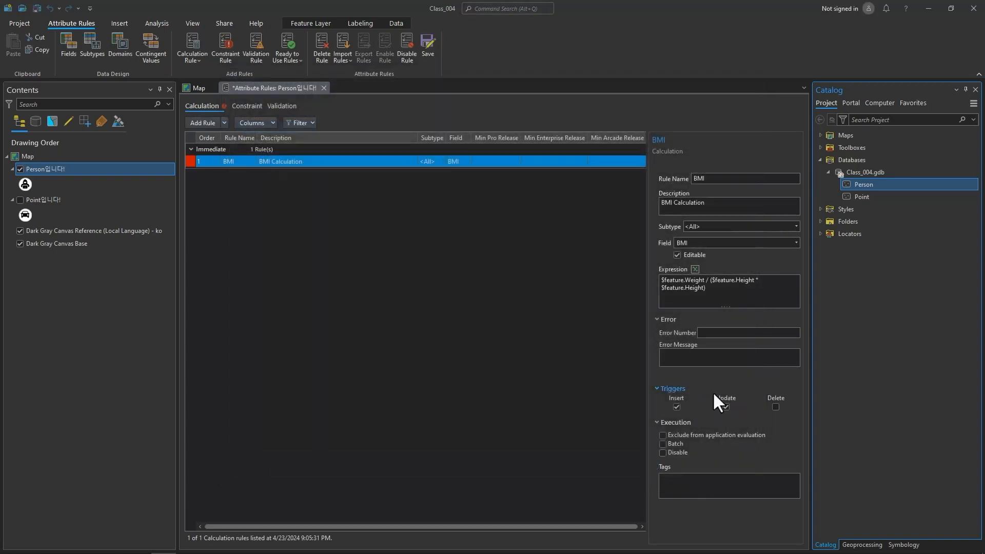
{"action": "left_click", "coordinate": [424, 53]}
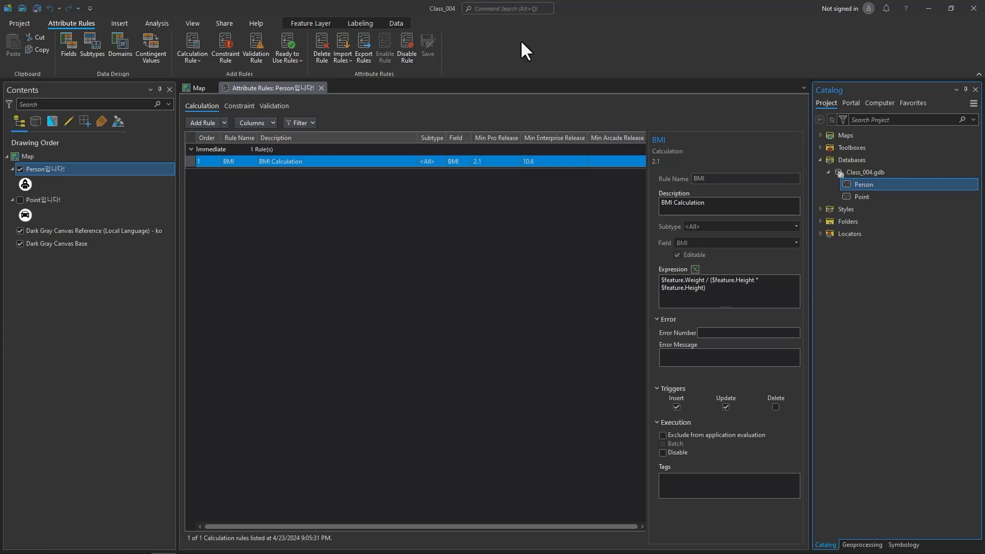
- Search the commands for "global id" and dismiss the results without running a tool
{"action": "key", "text": "alt+q"}
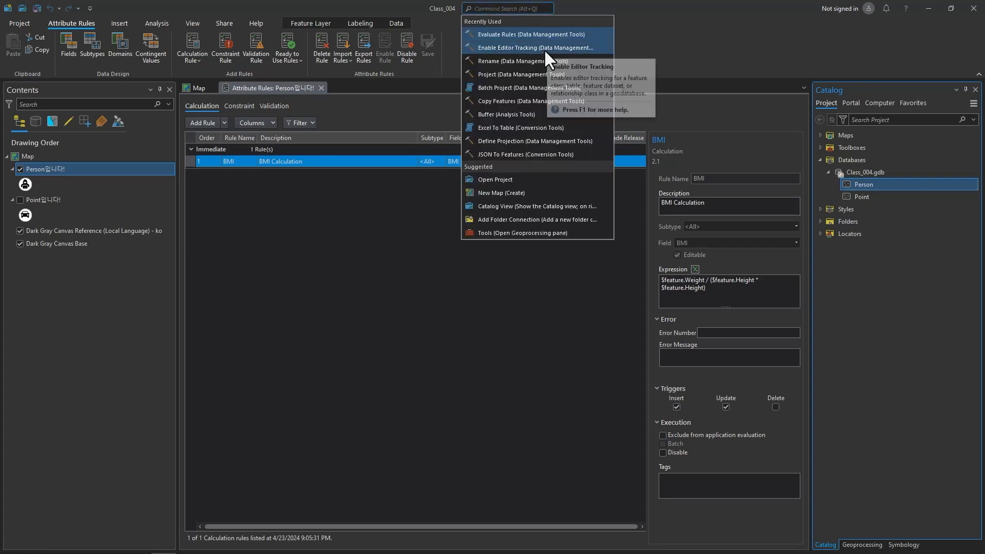
{"action": "key", "text": "Escape"}
{"action": "key", "text": "alt+q"}
{"action": "type", "text": "glo"}
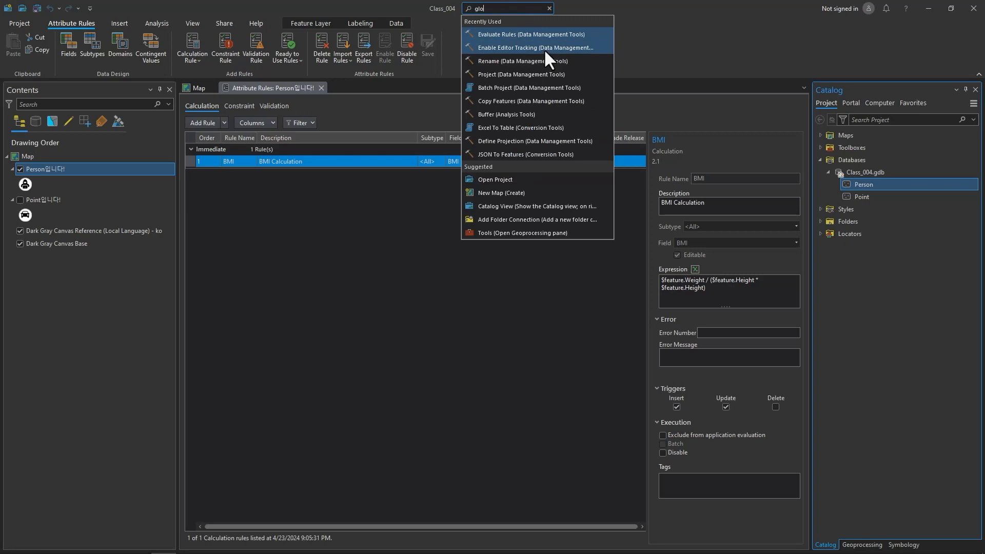
{"action": "type", "text": "bal id"}
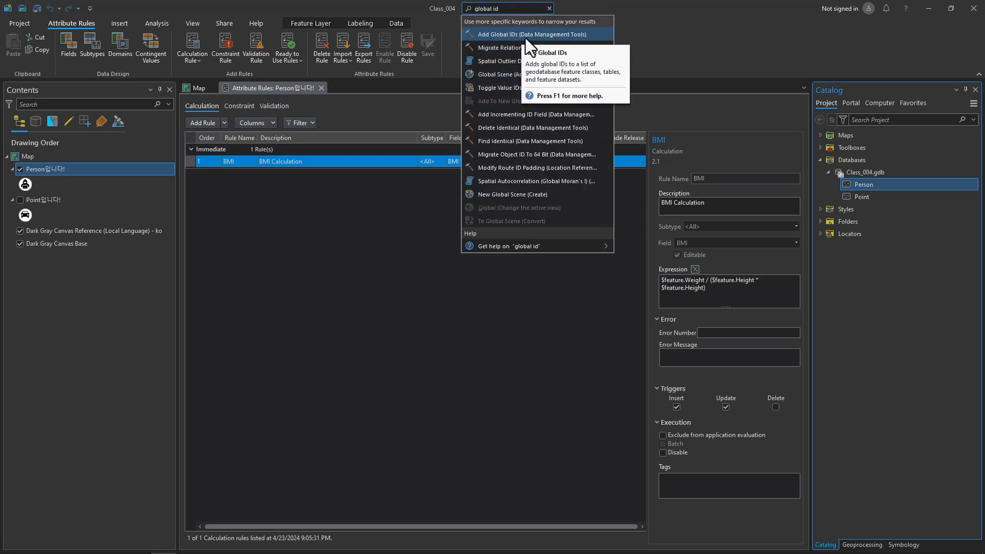
{"action": "left_click", "coordinate": [376, 222]}
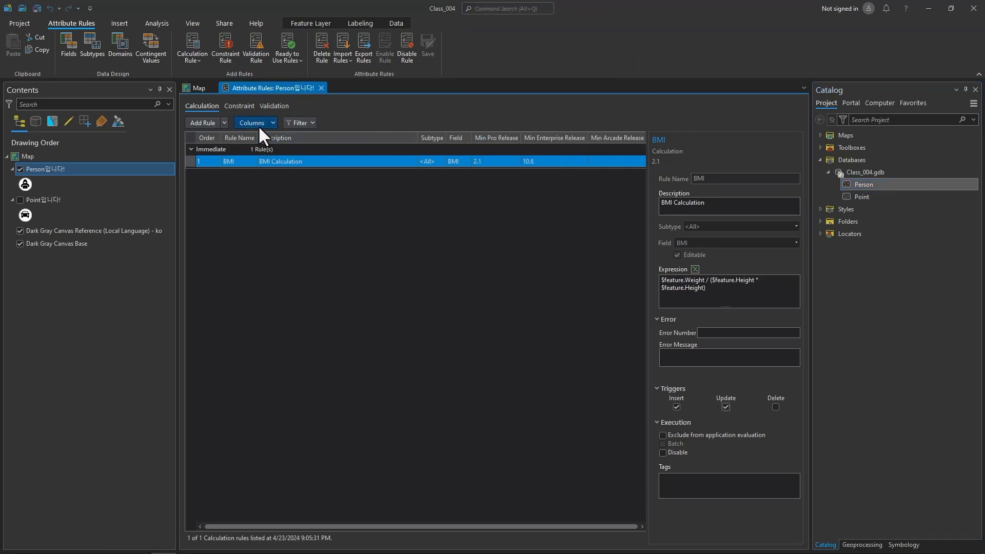
- Close the attribute rules view and try to create a Person입니다! point on the map near 춘천시
{"action": "left_click", "coordinate": [321, 88]}
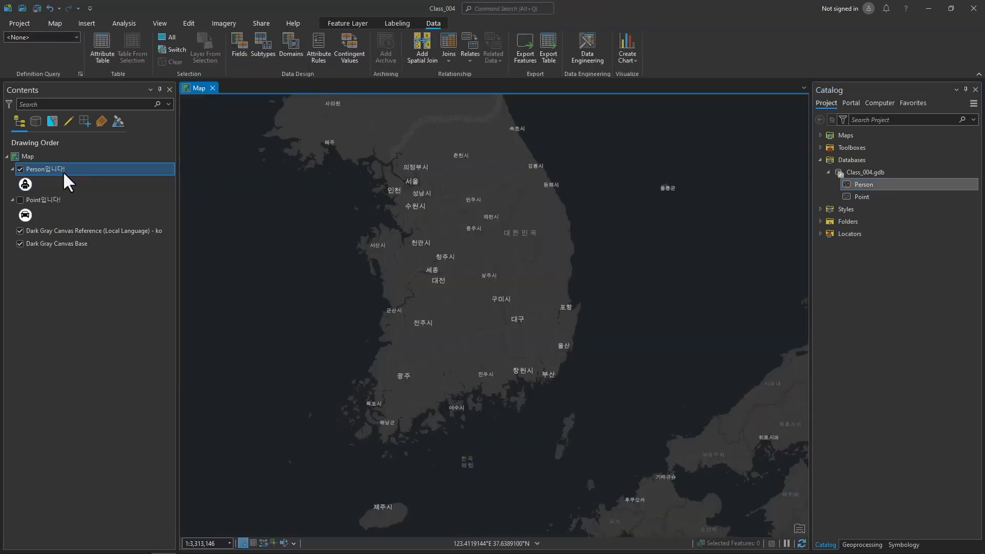
{"action": "left_click", "coordinate": [189, 23]}
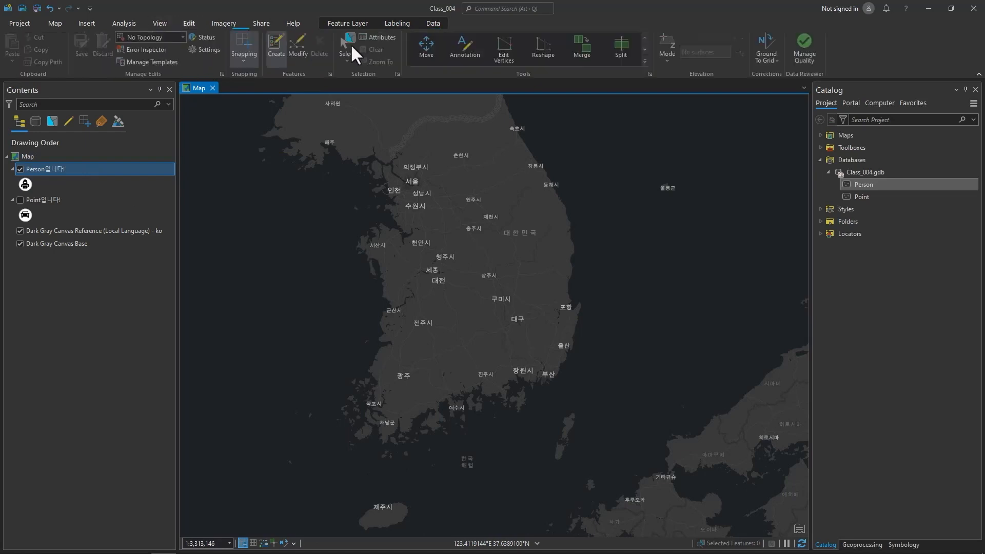
{"action": "left_click", "coordinate": [276, 42]}
{"action": "left_click", "coordinate": [748, 148]}
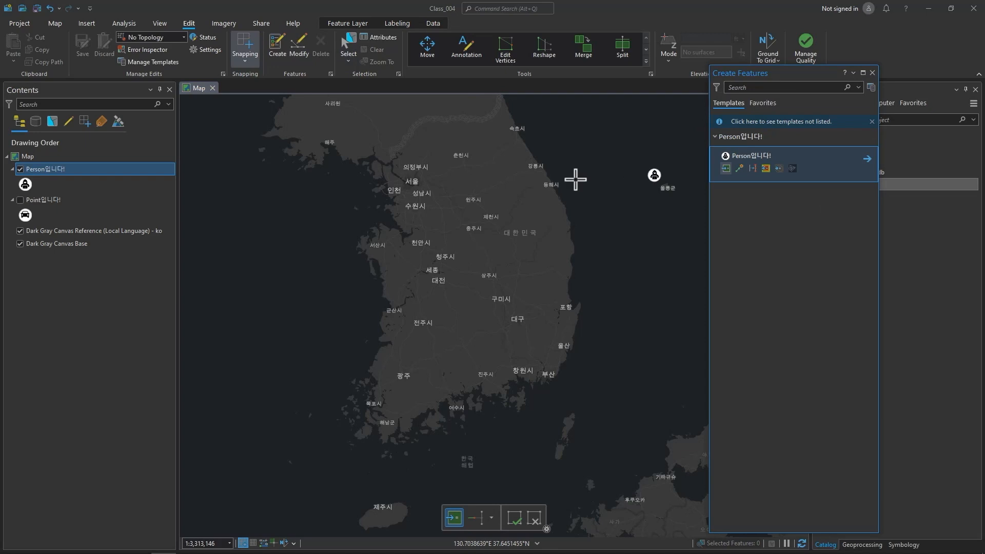
{"action": "left_click", "coordinate": [461, 165]}
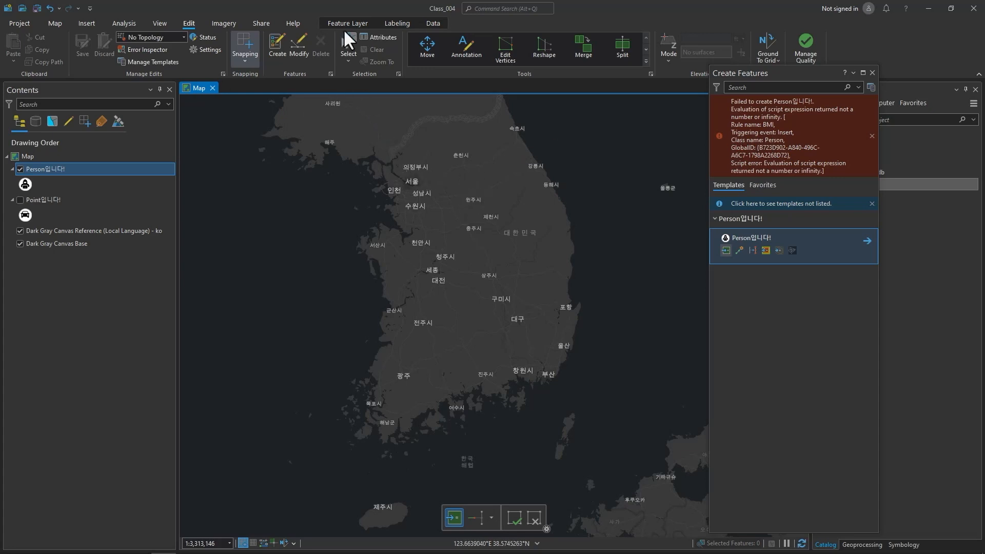
- Disable the Insert trigger of the Person입니다! layer's BMI rule, save the rule, and close the attribute rules view
{"action": "left_click", "coordinate": [433, 23]}
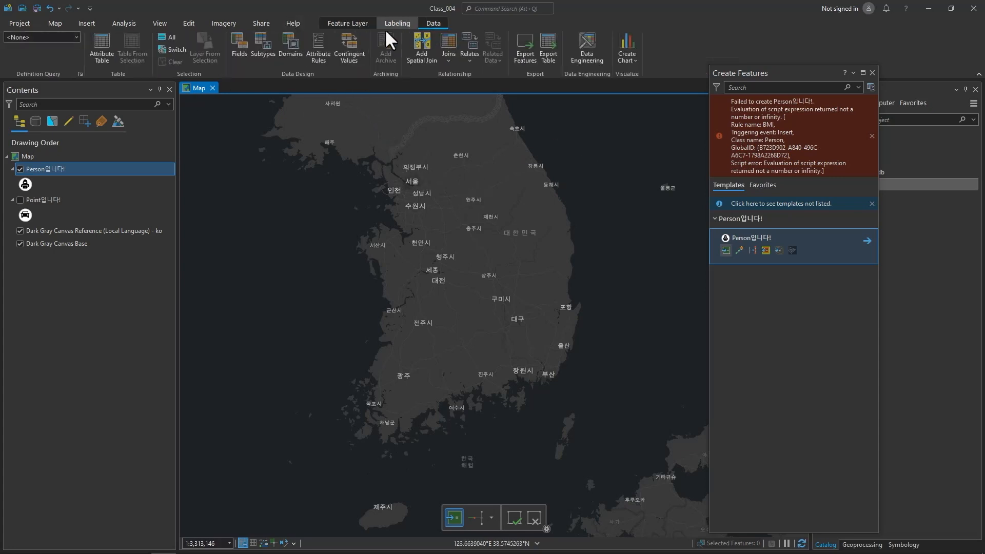
{"action": "left_click", "coordinate": [318, 49]}
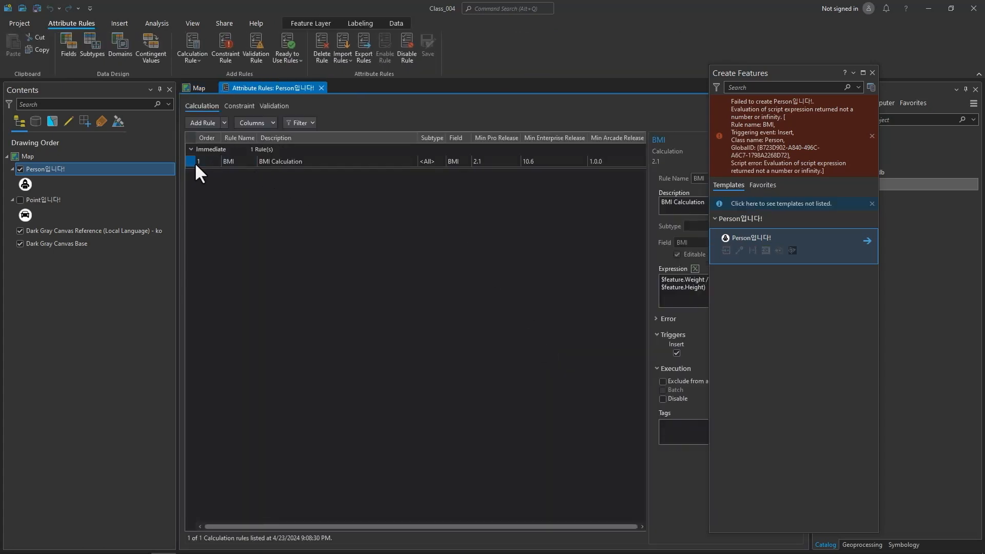
{"action": "left_click", "coordinate": [195, 162]}
{"action": "left_click_drag", "start_coordinate": [808, 76], "coordinate": [559, 63]}
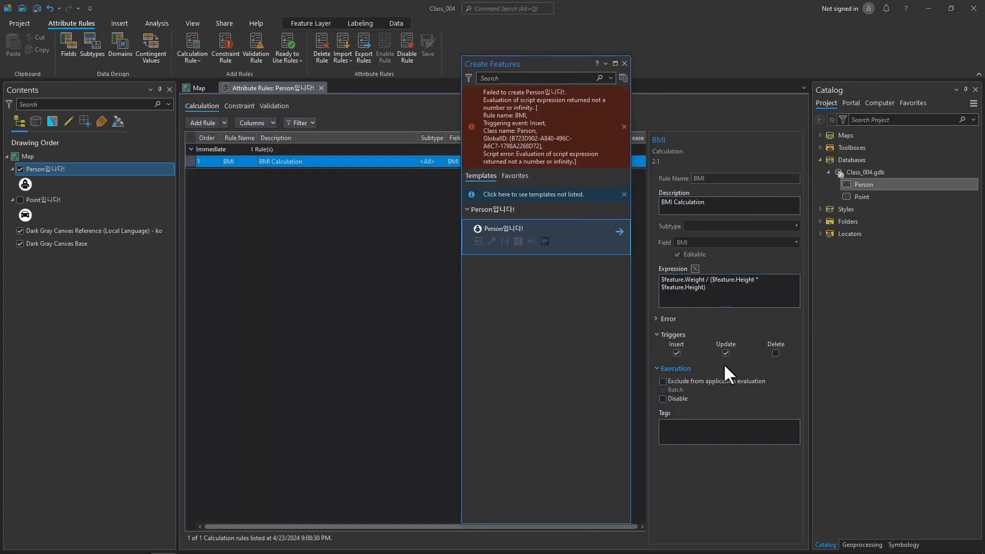
{"action": "left_click", "coordinate": [676, 352]}
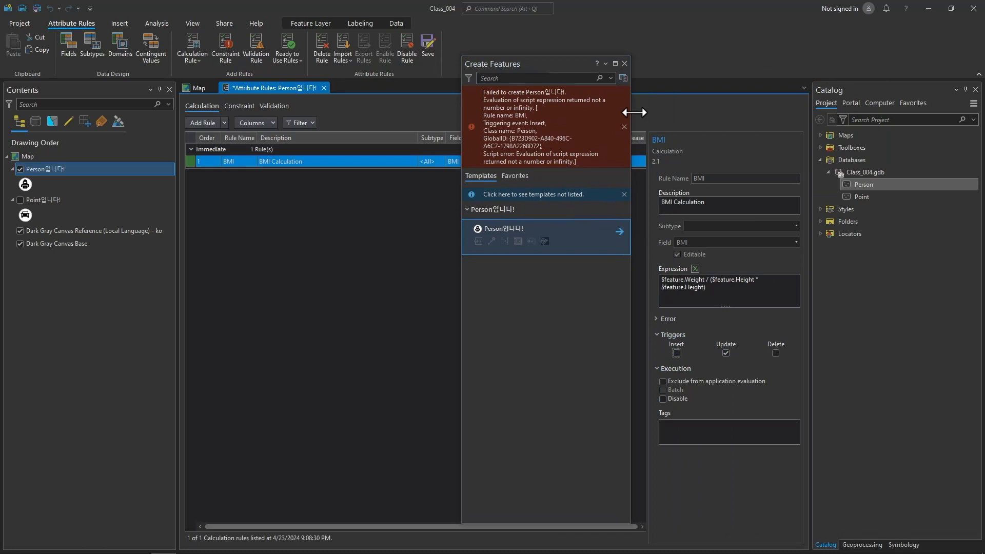
{"action": "left_click", "coordinate": [427, 46]}
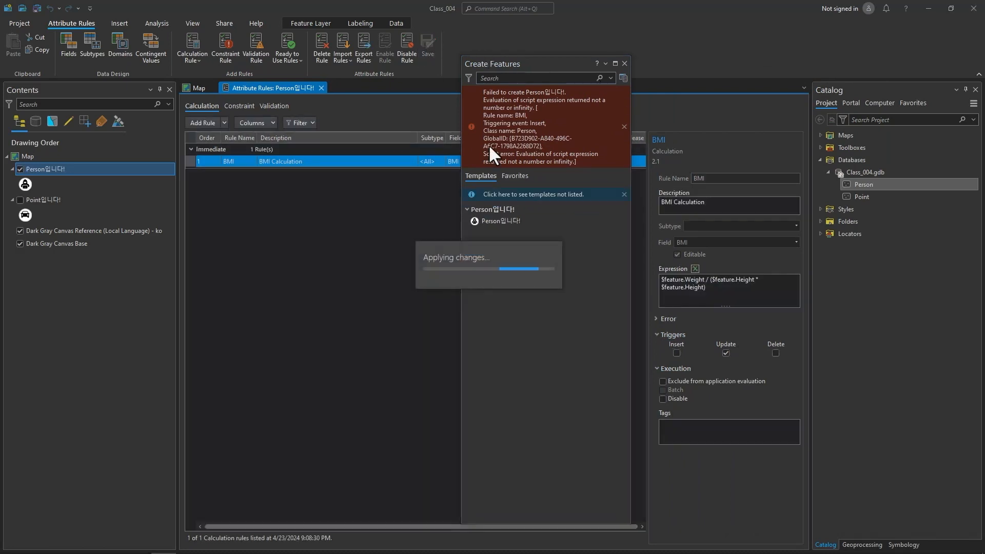
{"action": "left_click", "coordinate": [319, 87]}
- Create a Person입니다! point between 의정부시 and 춘천시 and save the edits
{"action": "left_click_drag", "start_coordinate": [573, 63], "coordinate": [729, 52]}
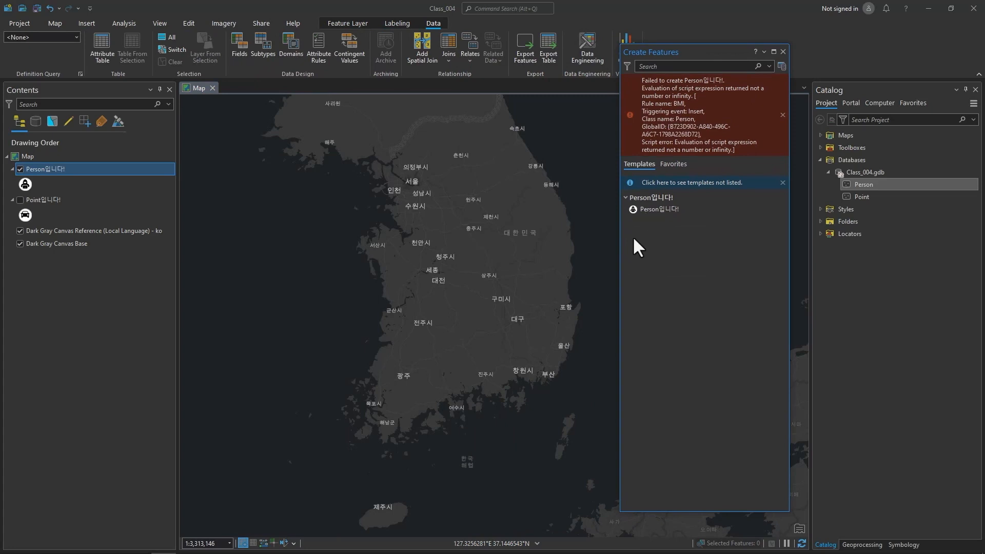
{"action": "left_click", "coordinate": [651, 208]}
{"action": "left_click", "coordinate": [445, 170]}
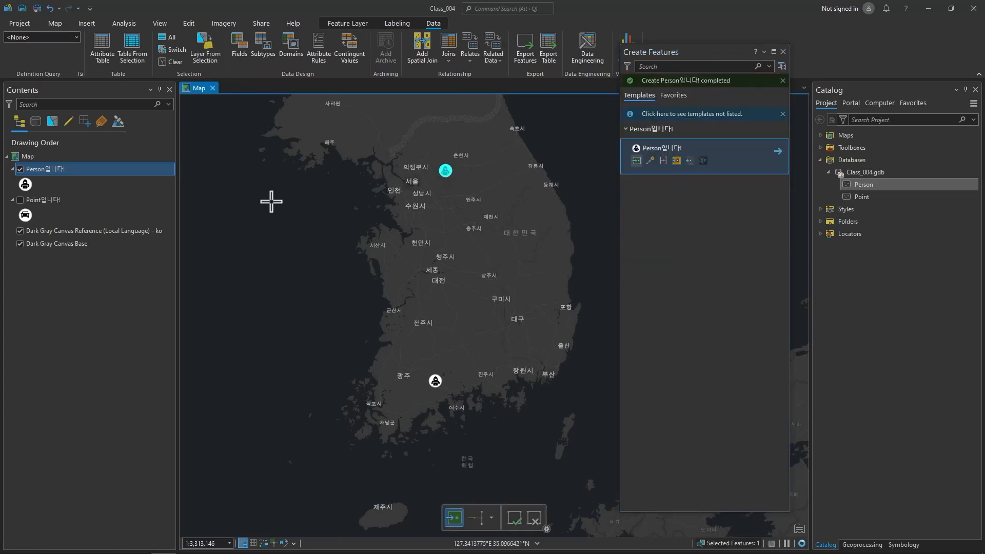
{"action": "left_click", "coordinate": [783, 51]}
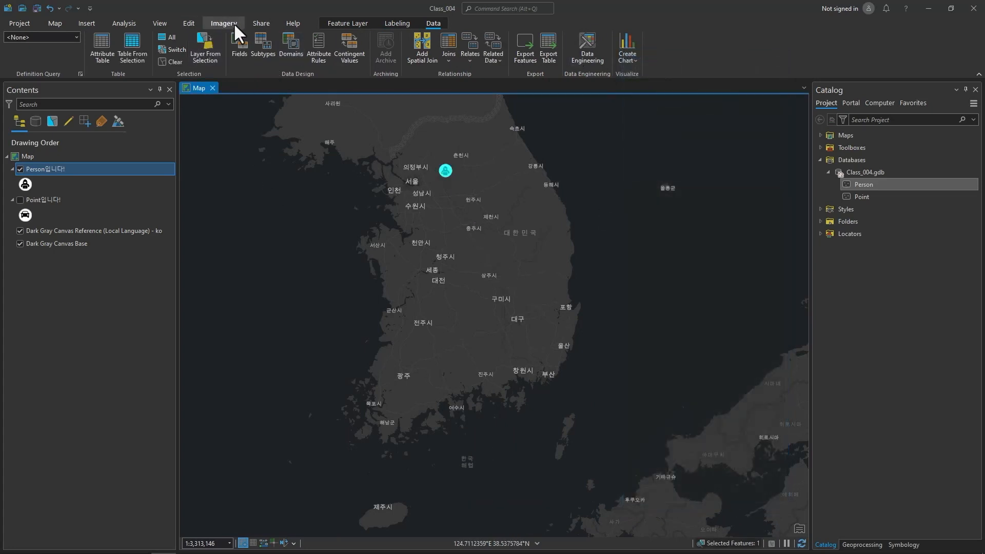
{"action": "left_click", "coordinate": [189, 22]}
{"action": "left_click", "coordinate": [84, 47]}
{"action": "left_click", "coordinate": [501, 302]}
- Open the Person입니다! attribute table and set the new point's Height to 180 and Weight to 75
{"action": "left_click", "coordinate": [60, 174]}
{"action": "key", "text": "ctrl+t"}
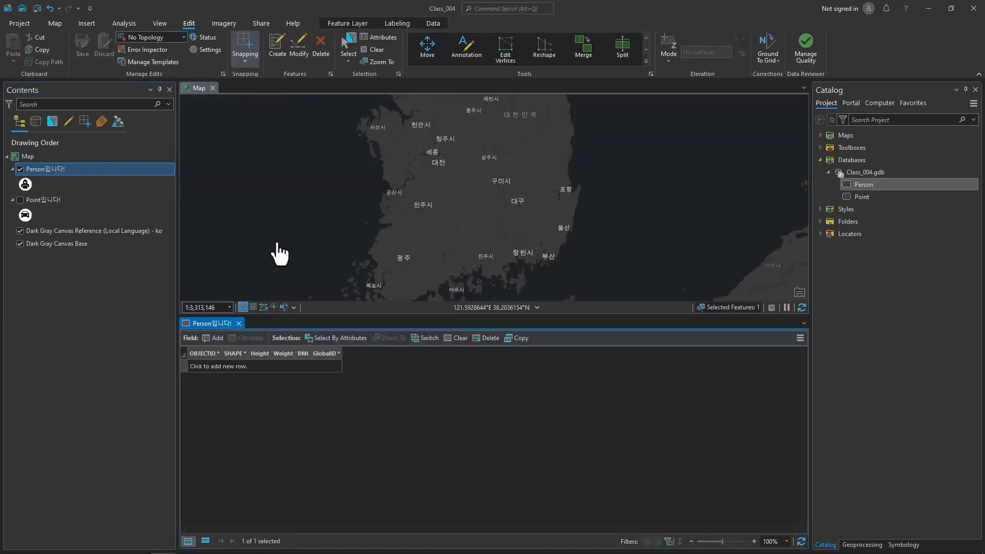
{"action": "left_click", "coordinate": [266, 362]}
{"action": "type", "text": "180"}
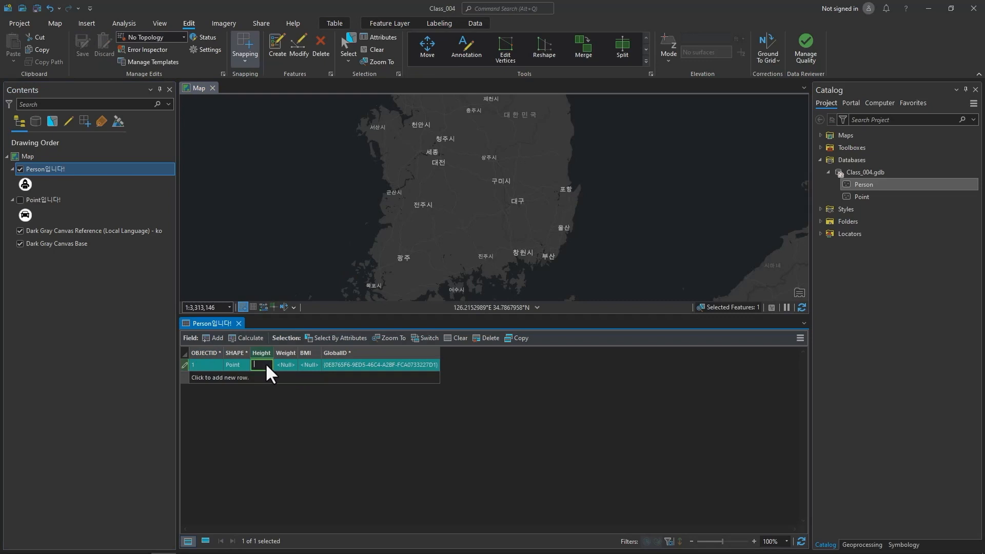
{"action": "key", "text": "Tab"}
{"action": "type", "text": "75"}
{"action": "key", "text": "Return"}
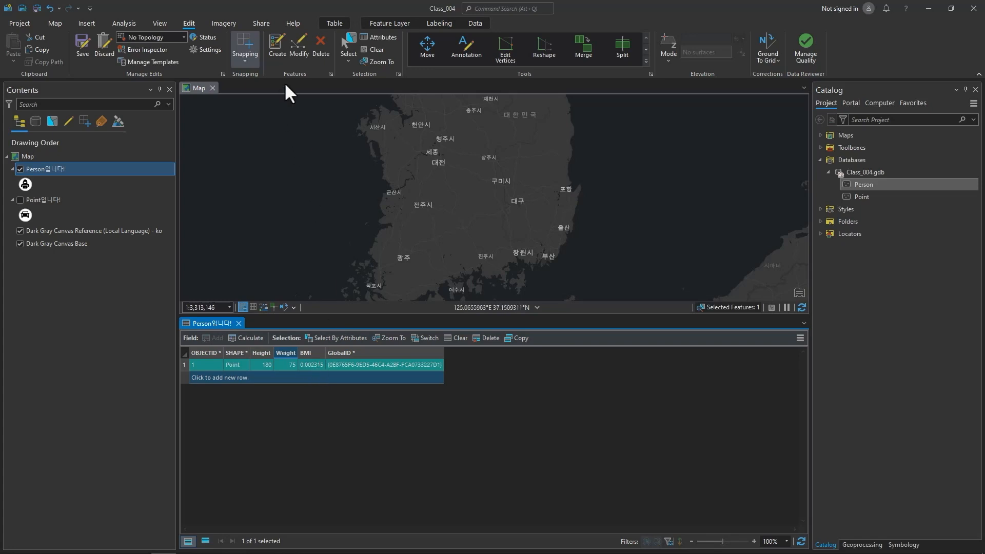
- Create two more Person입니다! points on the map, one northwest of 포항 and one southeast of 대전
{"action": "left_click", "coordinate": [277, 46]}
{"action": "left_click", "coordinate": [649, 128]}
{"action": "left_click", "coordinate": [550, 165]}
{"action": "left_click", "coordinate": [456, 181]}
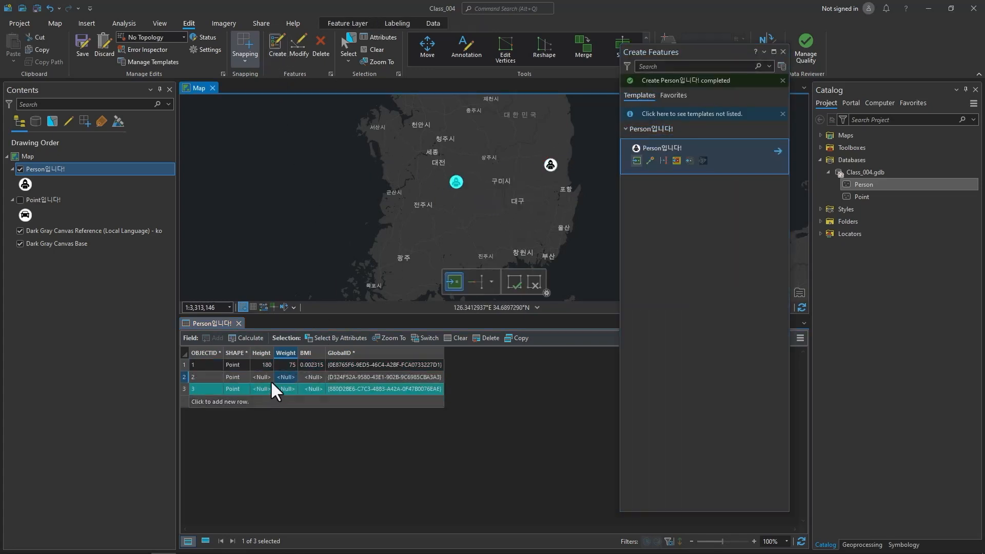
- Set Height 100 and Weight 100 for the second Person입니다! record, and Height 50 and Weight 18 for the third
{"action": "left_click", "coordinate": [269, 375]}
{"action": "type", "text": "1"}
{"action": "type", "text": "100"}
{"action": "key", "text": "Tab"}
{"action": "left_click", "coordinate": [257, 383]}
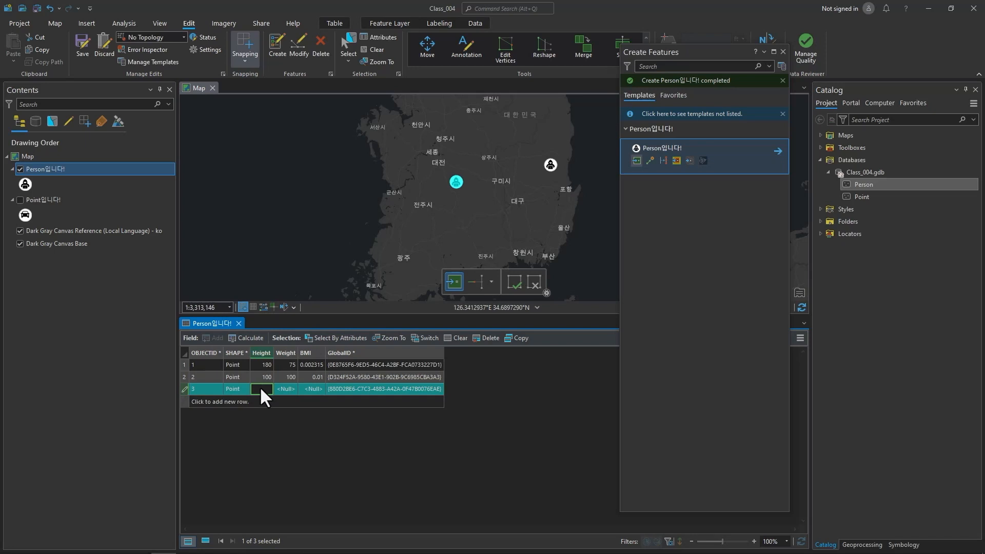
{"action": "type", "text": "50"}
{"action": "key", "text": "Tab"}
{"action": "type", "text": "18"}
{"action": "key", "text": "Return"}
- Delete the Person입니다! point southeast of 대전, close the attribute table and save the edits
{"action": "left_click_drag", "start_coordinate": [694, 51], "coordinate": [624, 47]}
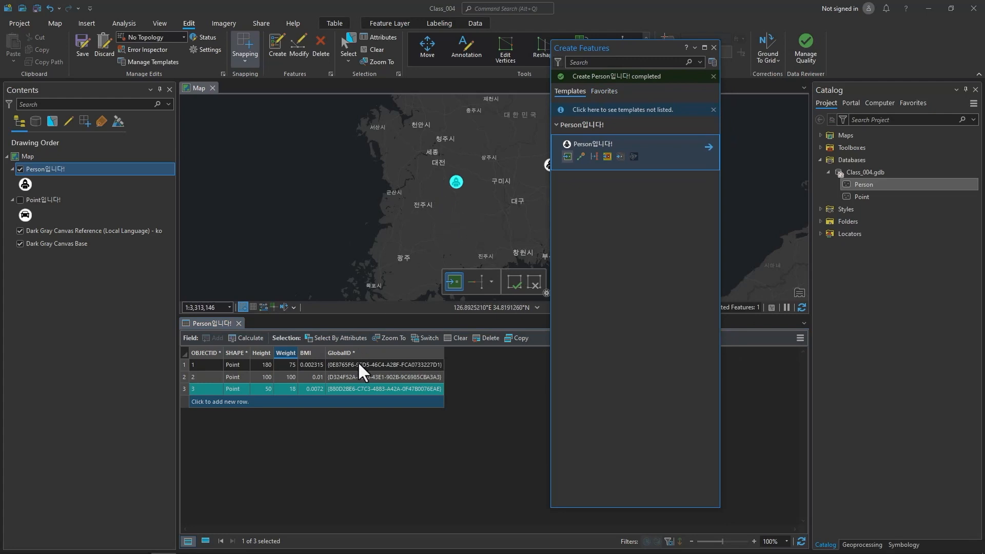
{"action": "left_click", "coordinate": [714, 47]}
{"action": "key", "text": "Delete"}
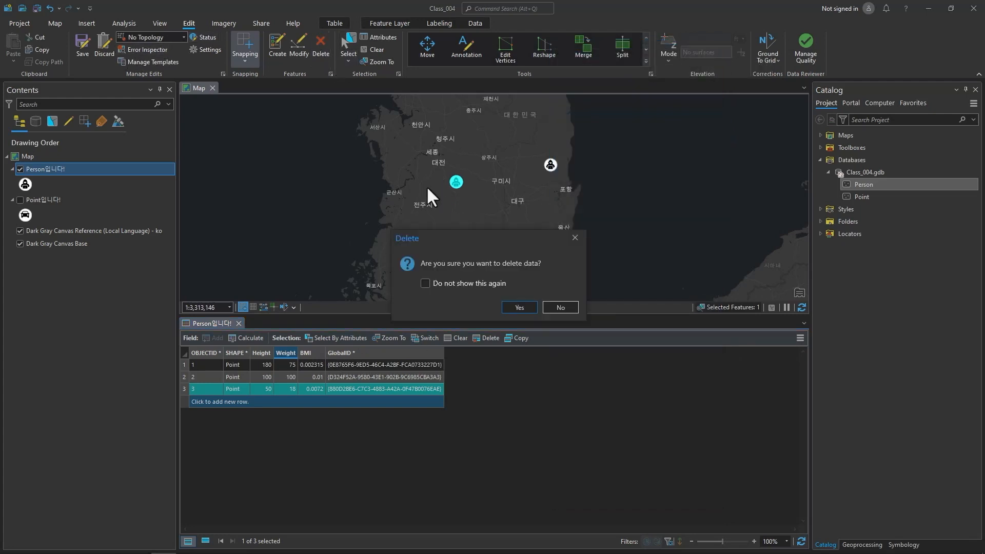
{"action": "left_click", "coordinate": [517, 308]}
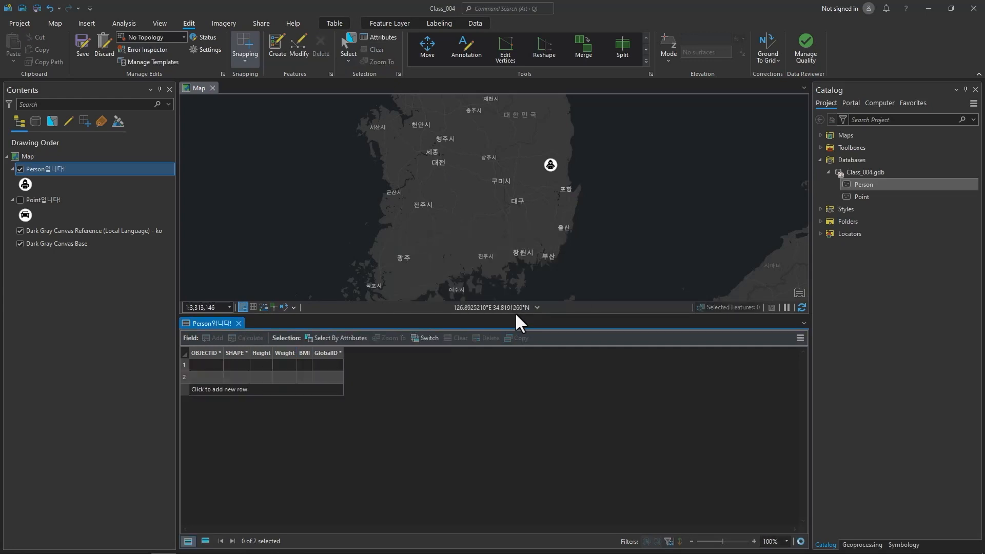
{"action": "left_click", "coordinate": [238, 322]}
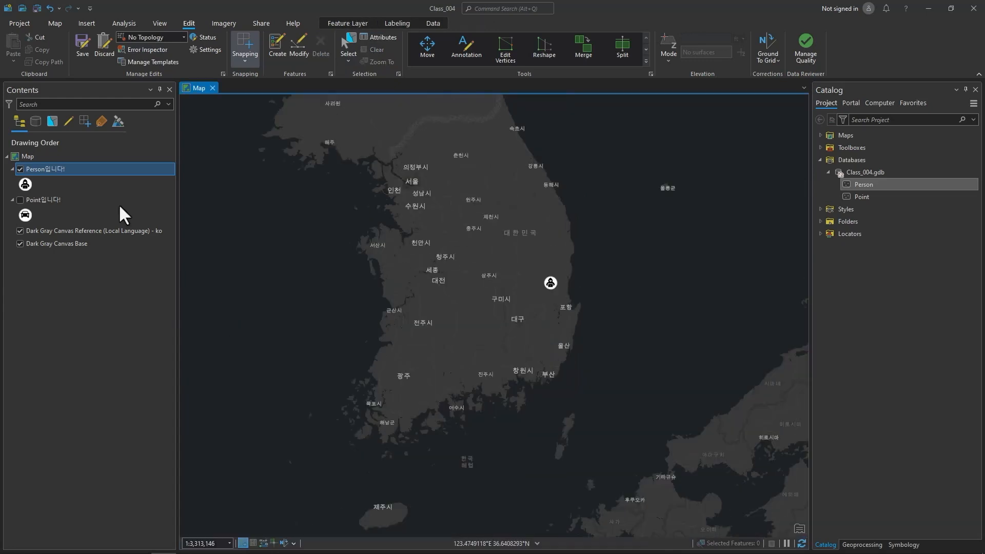
{"action": "left_click", "coordinate": [80, 49]}
{"action": "left_click", "coordinate": [485, 299]}
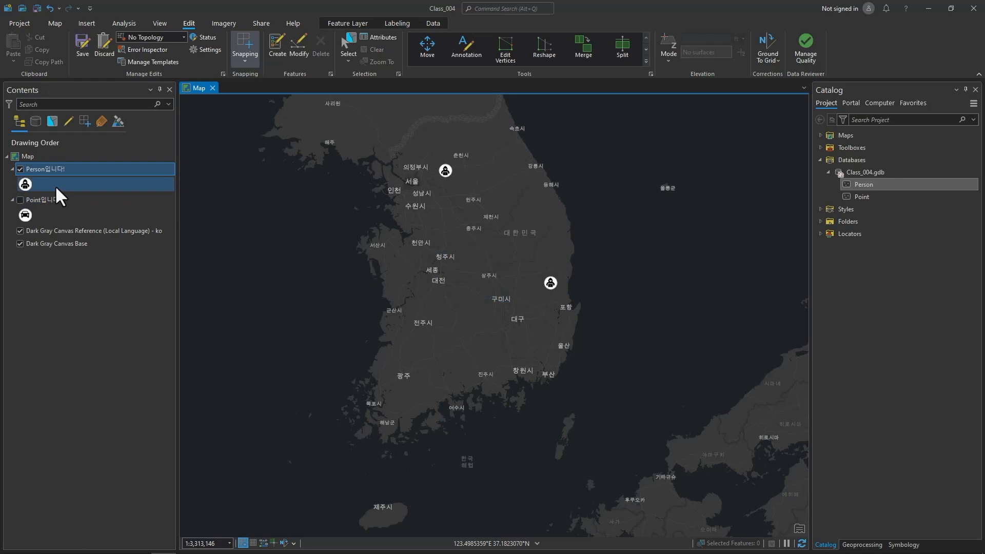
- In the Person입니다! field design, set the default of Height to 180 and Weight to 70, and save the changes
{"action": "right_click", "coordinate": [55, 170]}
{"action": "mouse_move", "coordinate": [144, 278]}
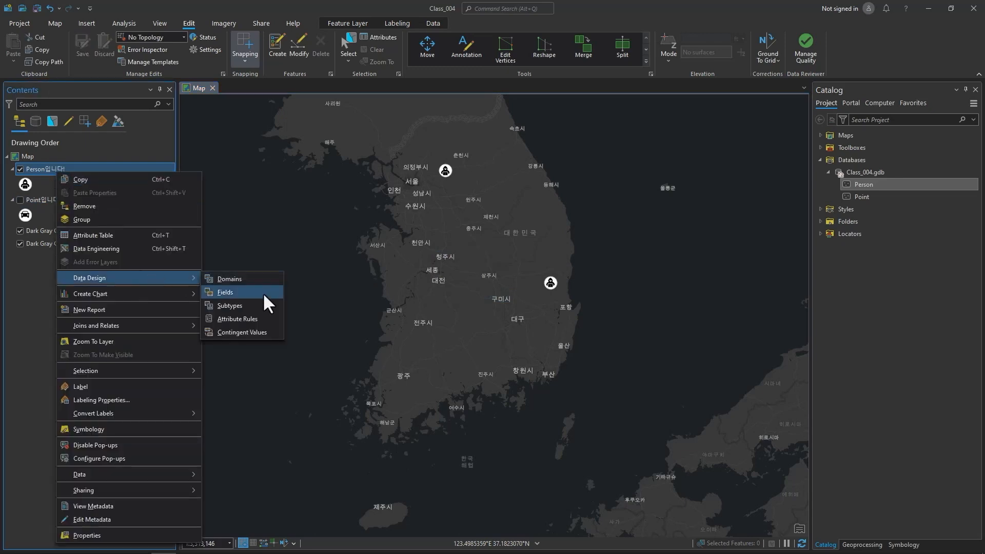
{"action": "left_click", "coordinate": [265, 290]}
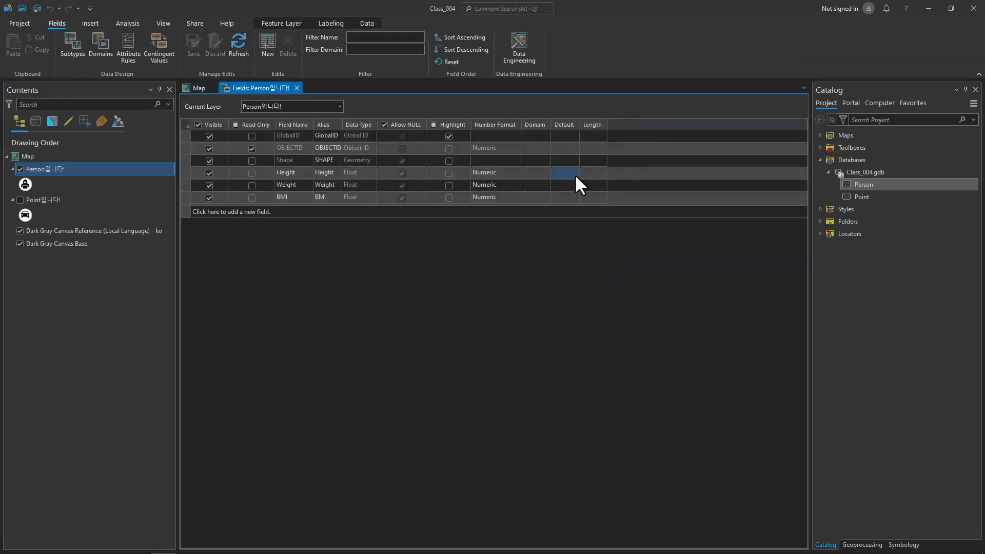
{"action": "left_click", "coordinate": [565, 172]}
{"action": "type", "text": "180"}
{"action": "key", "text": "Tab"}
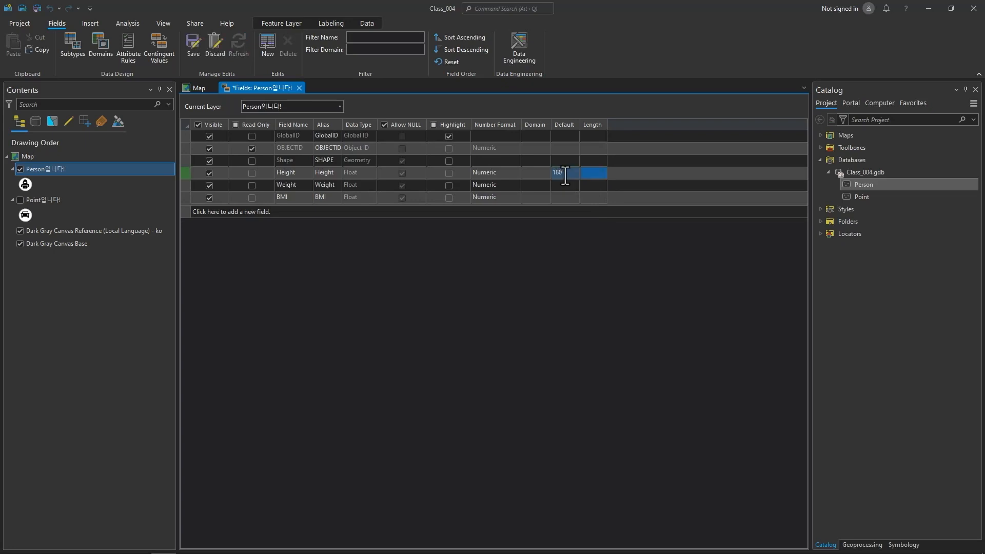
{"action": "left_click", "coordinate": [562, 186]}
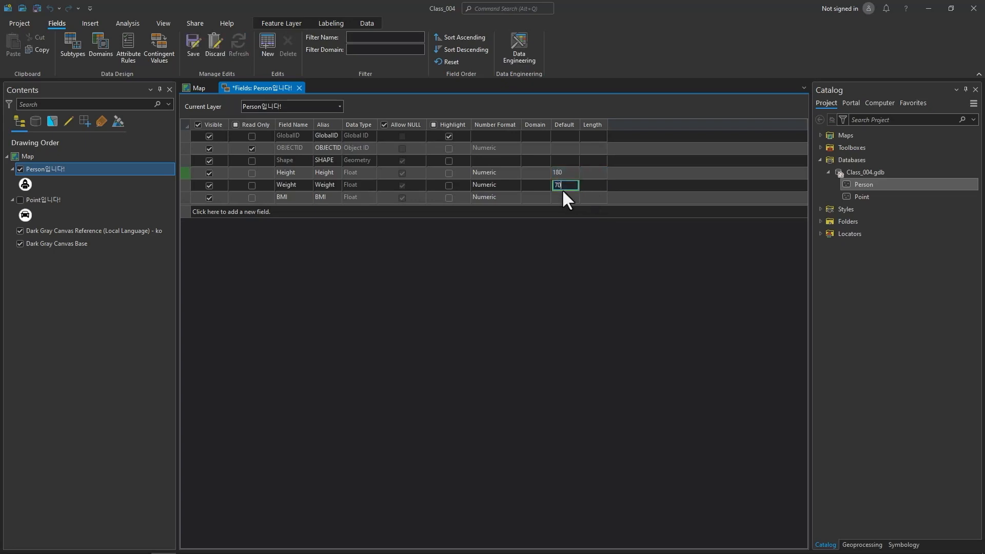
{"action": "left_click", "coordinate": [192, 46]}
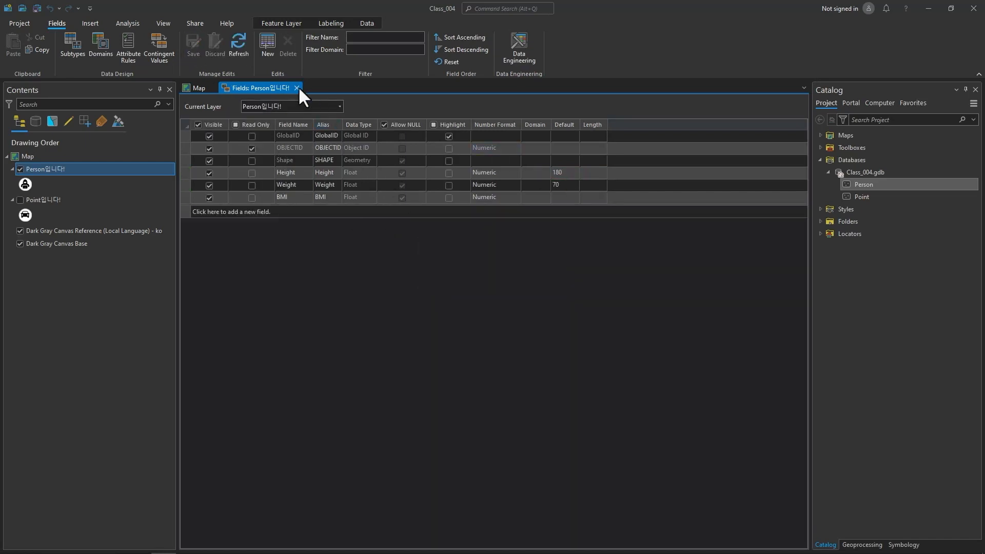
{"action": "left_click", "coordinate": [296, 88]}
- Enable the Insert trigger of the Person입니다! layer's BMI rule in addition to Update, and save the rule
{"action": "left_click", "coordinate": [362, 22]}
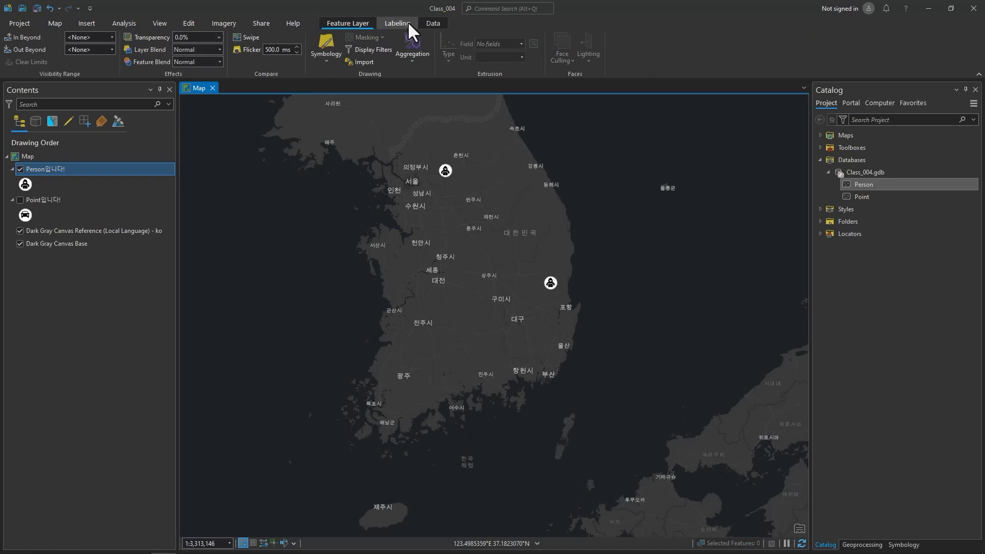
{"action": "left_click", "coordinate": [428, 23]}
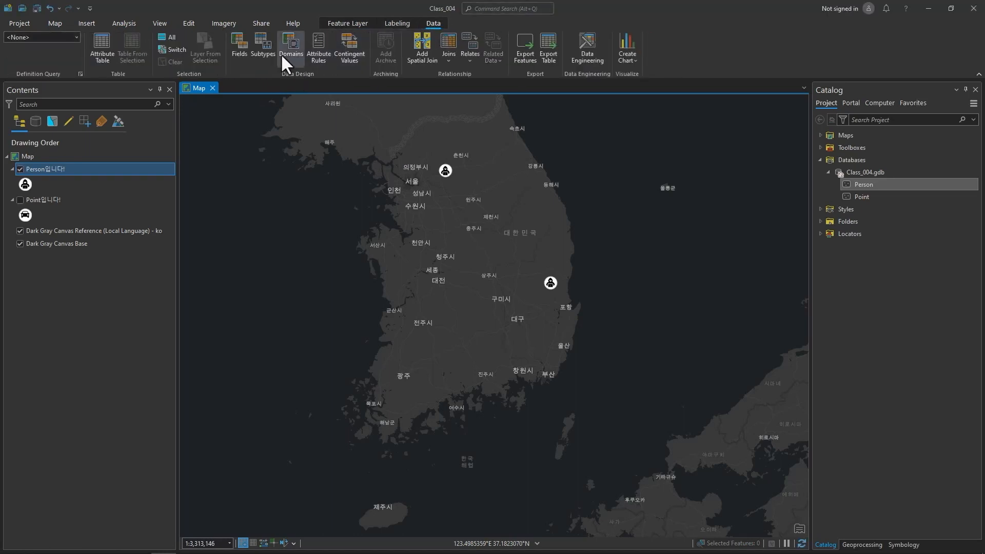
{"action": "left_click", "coordinate": [316, 57]}
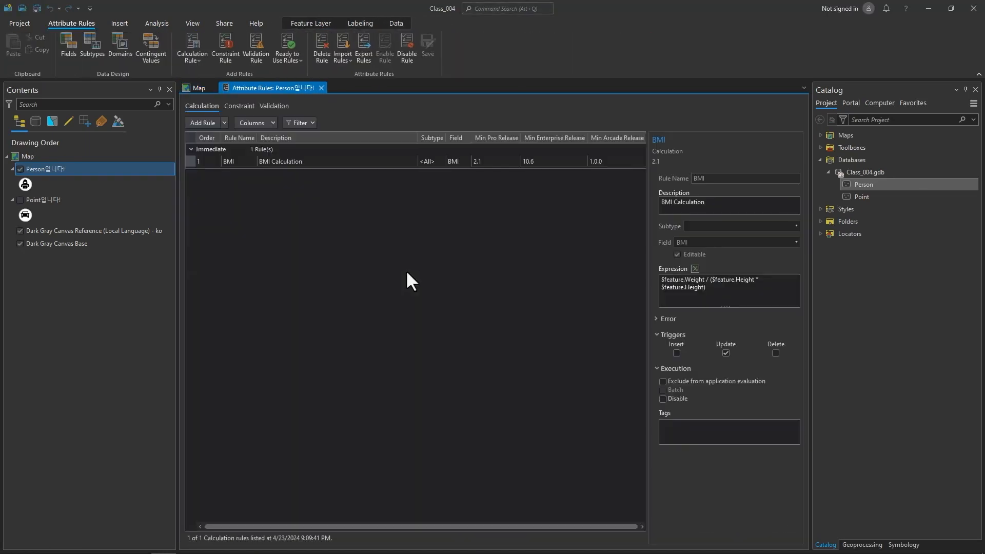
{"action": "left_click", "coordinate": [303, 161]}
{"action": "left_click", "coordinate": [676, 353]}
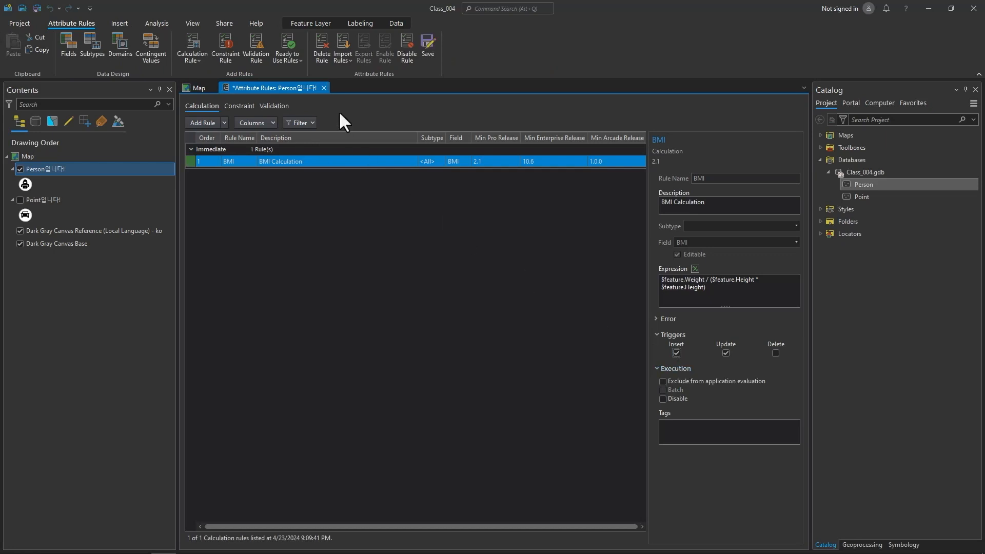
{"action": "left_click", "coordinate": [427, 51]}
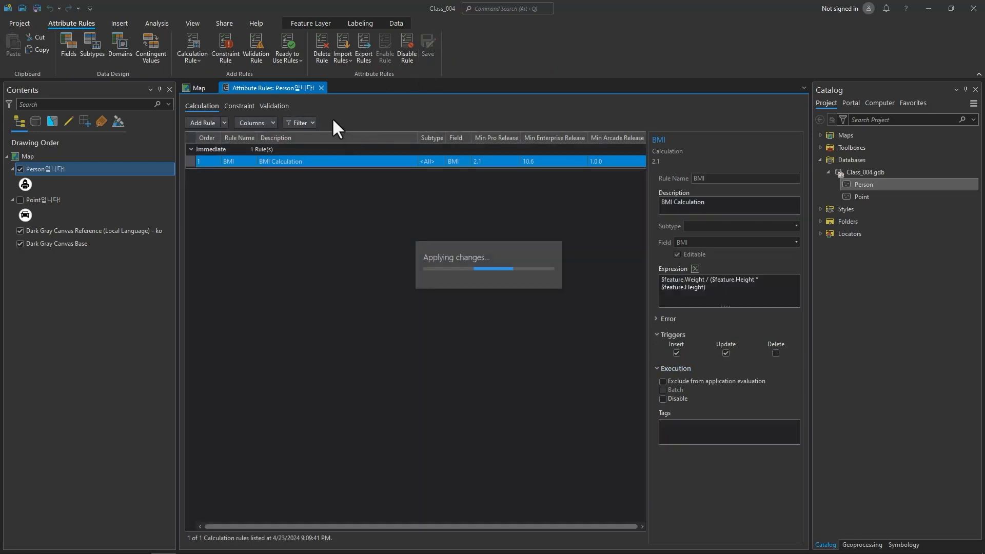
{"action": "left_click", "coordinate": [321, 88]}
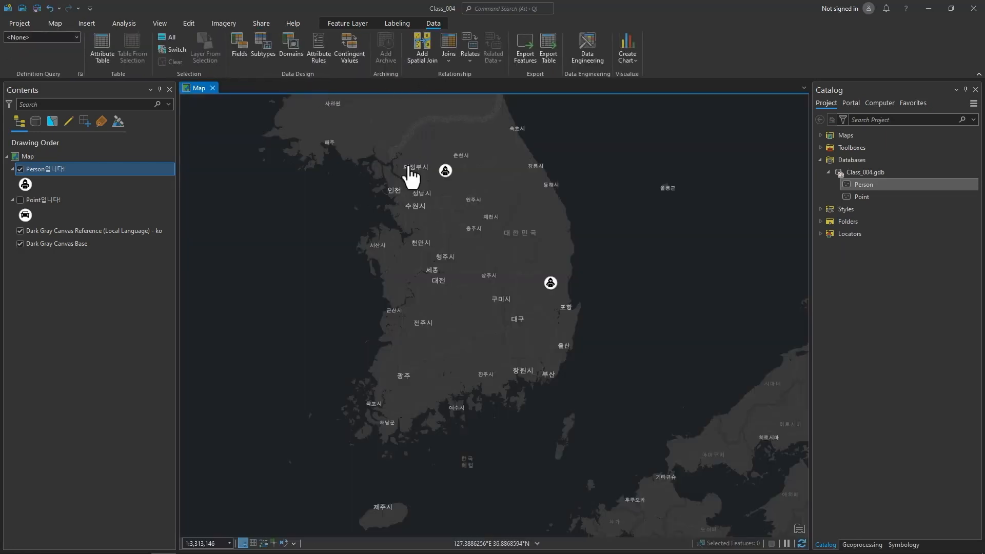
- Create four Person입니다! points between 천안시 and 충주시, near 춘천시, near 상주시 and west of 대전, and save the edits
{"action": "left_click", "coordinate": [186, 23]}
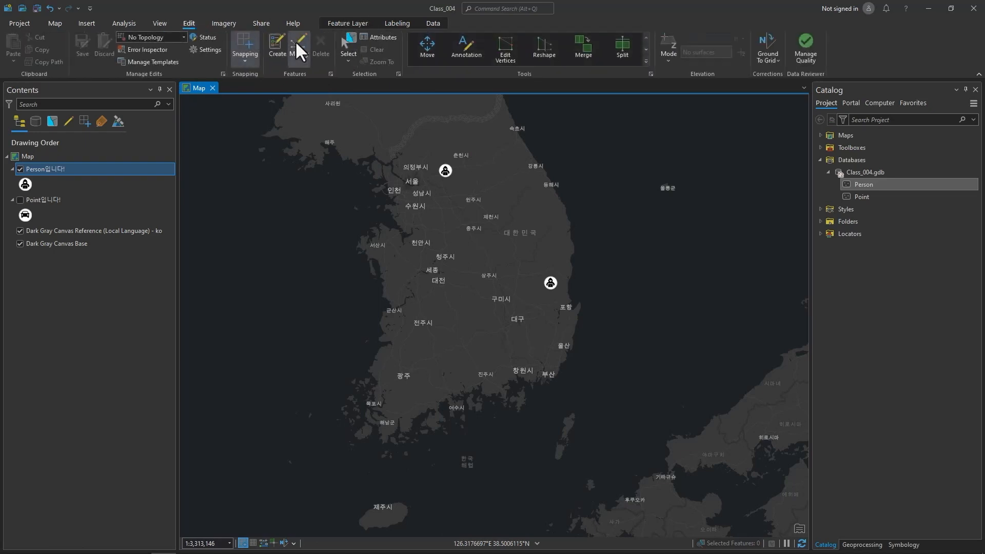
{"action": "left_click", "coordinate": [267, 45]}
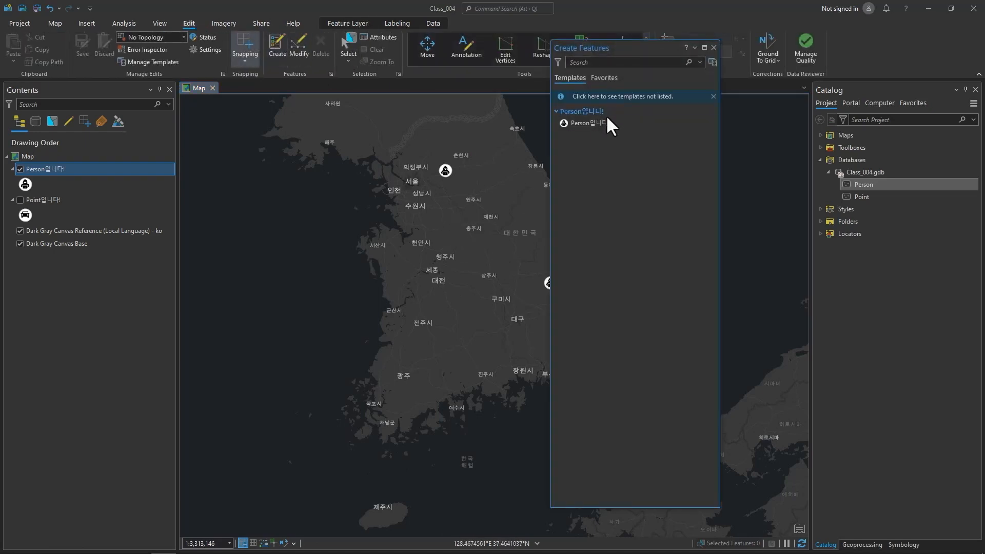
{"action": "left_click", "coordinate": [608, 129]}
{"action": "left_click", "coordinate": [445, 225]}
{"action": "left_click", "coordinate": [480, 167]}
{"action": "left_click", "coordinate": [490, 265]}
{"action": "left_click", "coordinate": [409, 284]}
{"action": "left_click", "coordinate": [83, 45]}
{"action": "left_click", "coordinate": [502, 298]}
- Check the BMI values of the new points in the Person입니다! attribute table and close it
{"action": "left_click", "coordinate": [69, 171]}
{"action": "key", "text": "ctrl+t"}
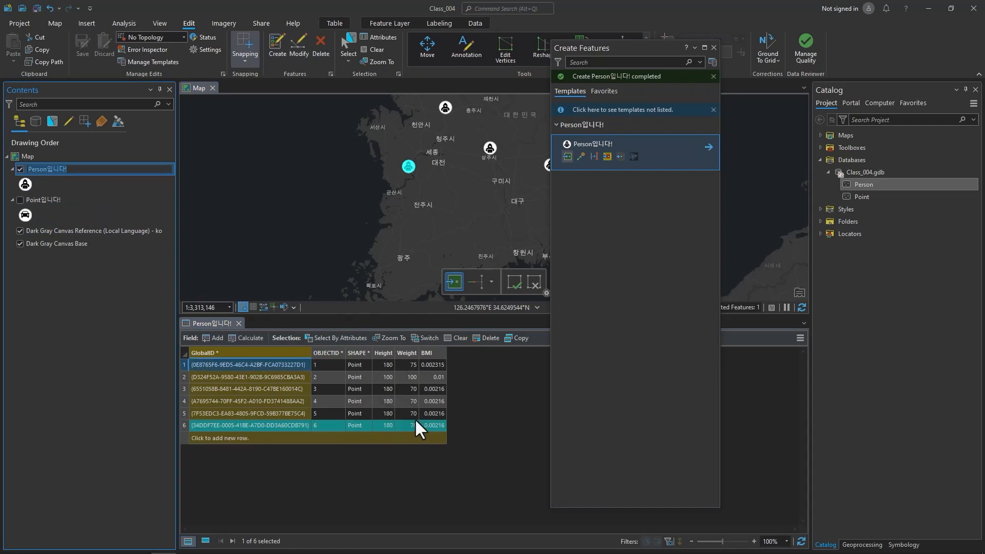
{"action": "left_click", "coordinate": [238, 322]}
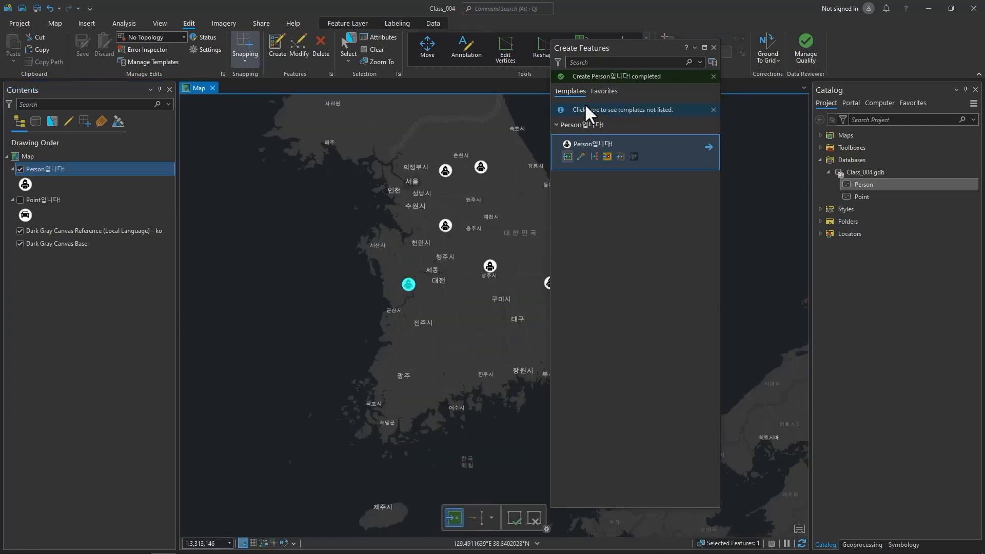
{"action": "left_click", "coordinate": [713, 48]}
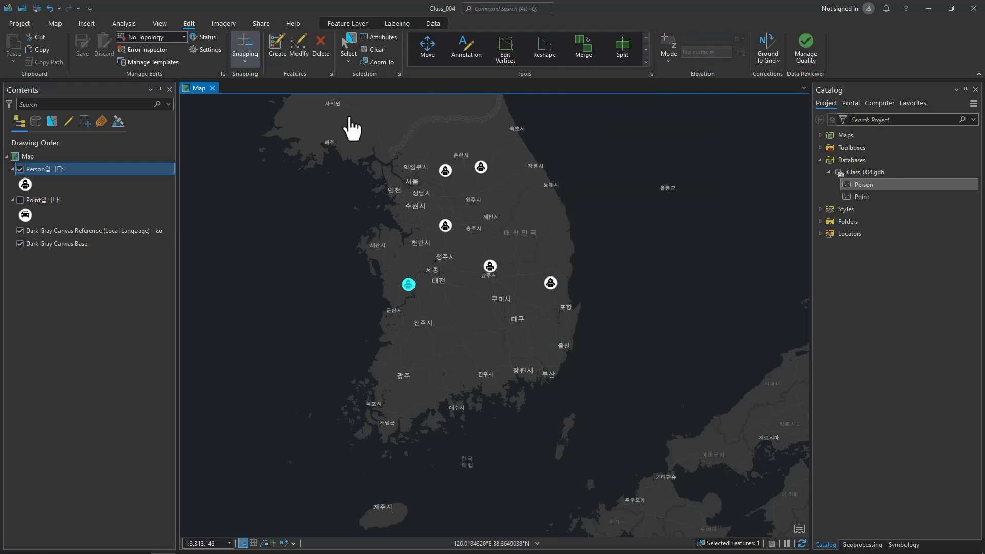
- Select all Person입니다! points on the map, delete them and save the edits
{"action": "left_click", "coordinate": [356, 36]}
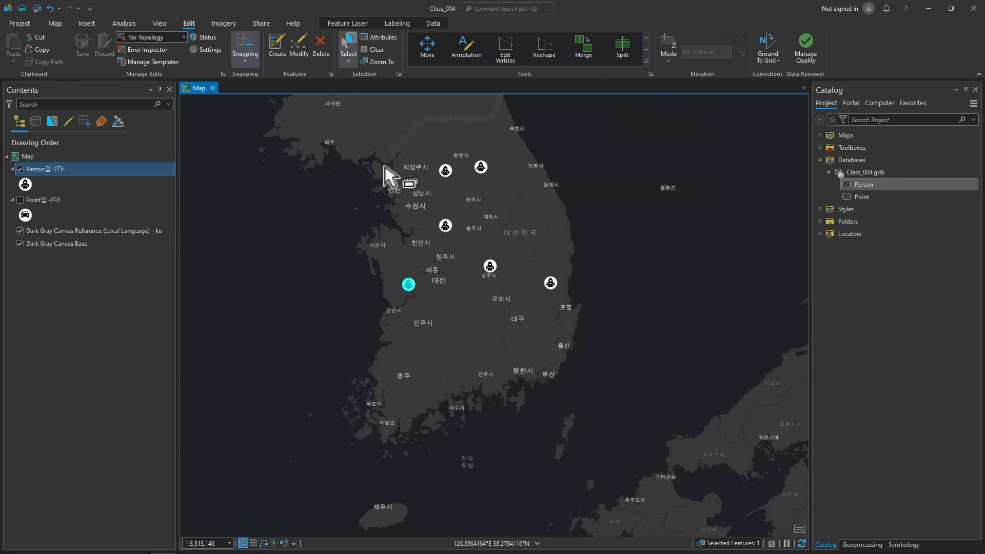
{"action": "left_click_drag", "start_coordinate": [313, 127], "coordinate": [620, 350]}
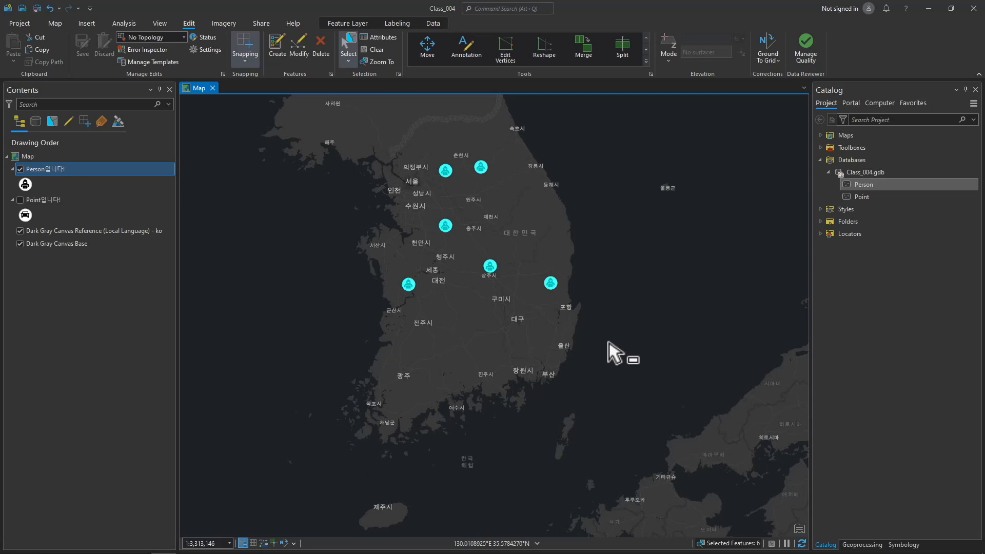
{"action": "left_click", "coordinate": [319, 51]}
{"action": "left_click", "coordinate": [517, 308]}
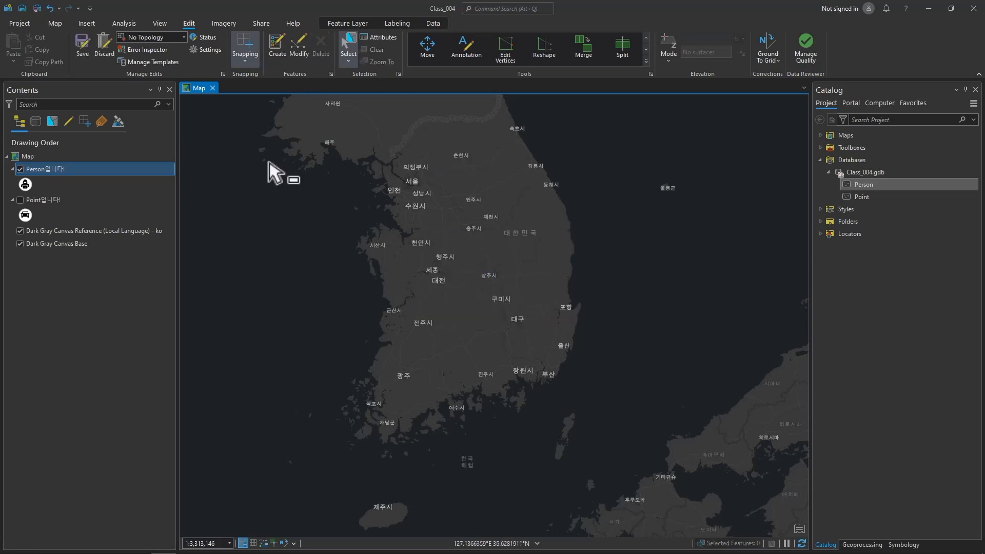
{"action": "left_click", "coordinate": [83, 43]}
{"action": "left_click", "coordinate": [495, 296]}
- Add a ready-to-use Feature On Feature constraint rule to the Person입니다! layer's attribute rules
{"action": "left_click", "coordinate": [433, 24]}
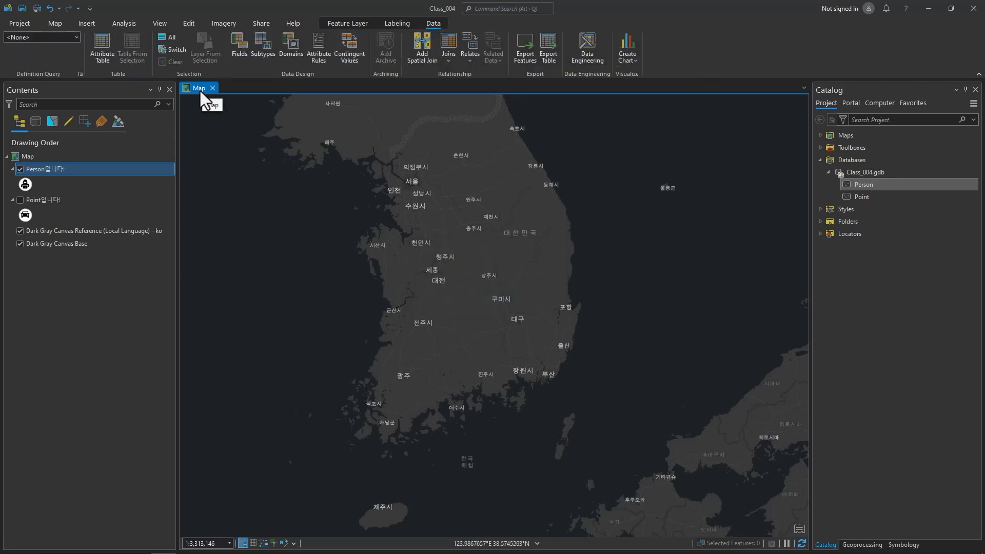
{"action": "left_click", "coordinate": [317, 56]}
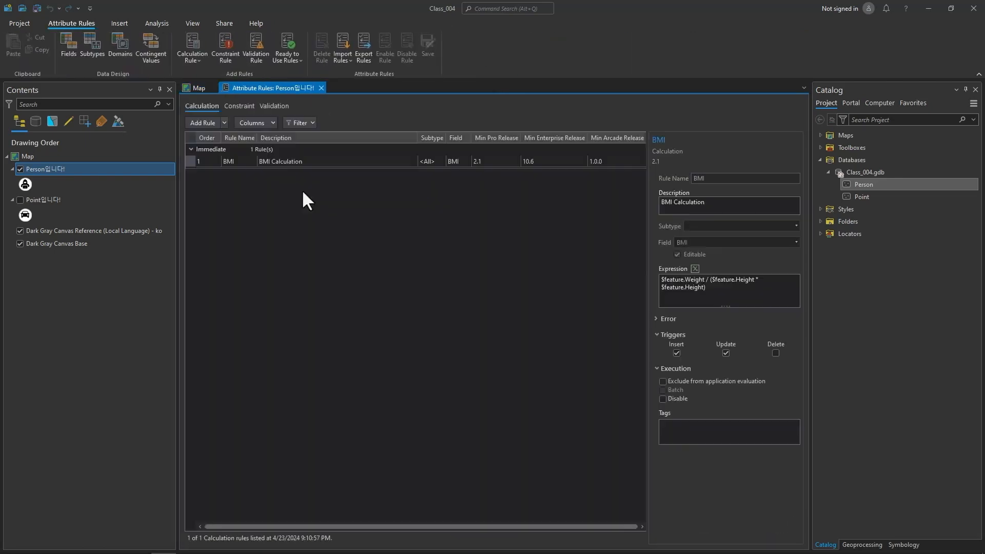
{"action": "left_click", "coordinate": [241, 106]}
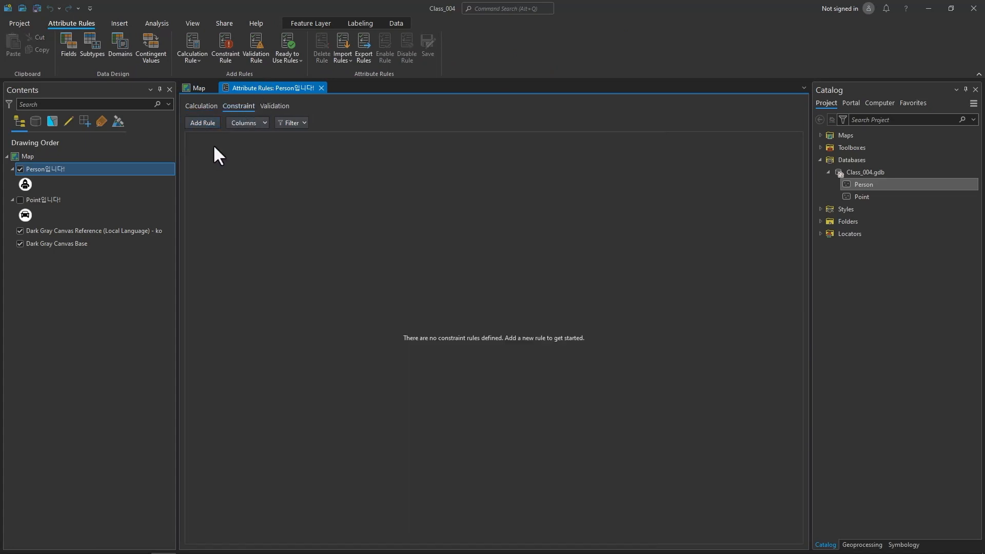
{"action": "left_click", "coordinate": [296, 72]}
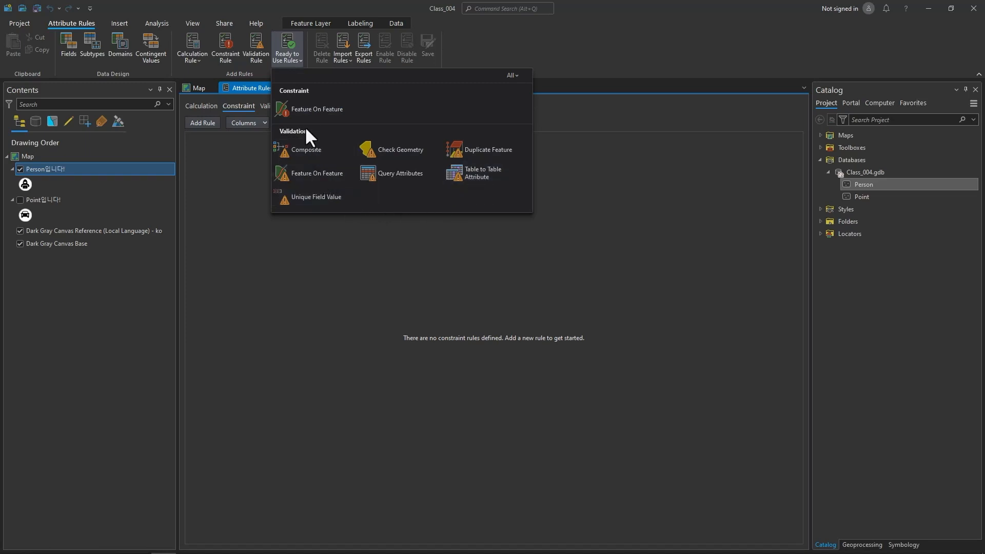
{"action": "left_click", "coordinate": [329, 113]}
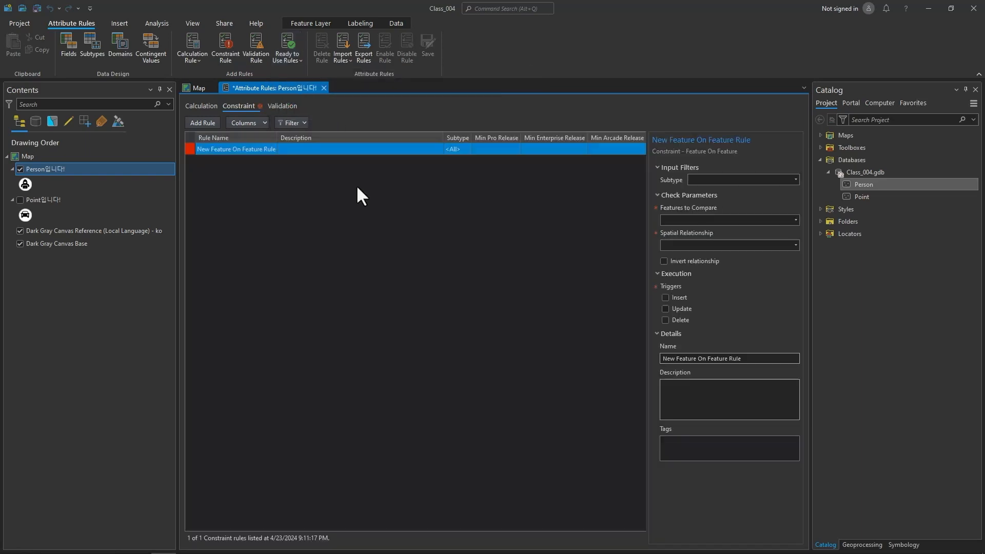
- Name the new constraint rule Dont and give it the description "Don't draw on top"
{"action": "left_click", "coordinate": [259, 149]}
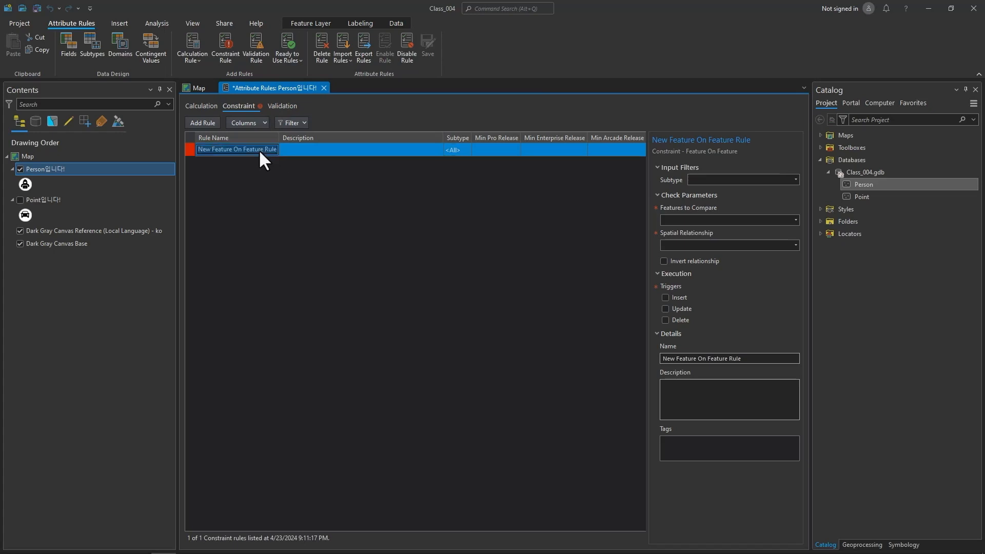
{"action": "type", "text": "Dont"}
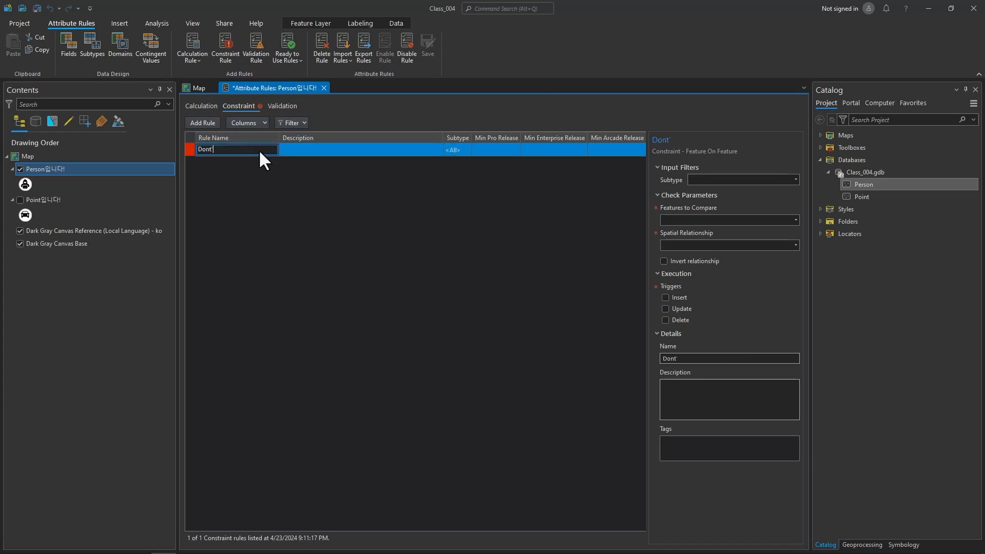
{"action": "key", "text": "Tab"}
{"action": "type", "text": "Don't"}
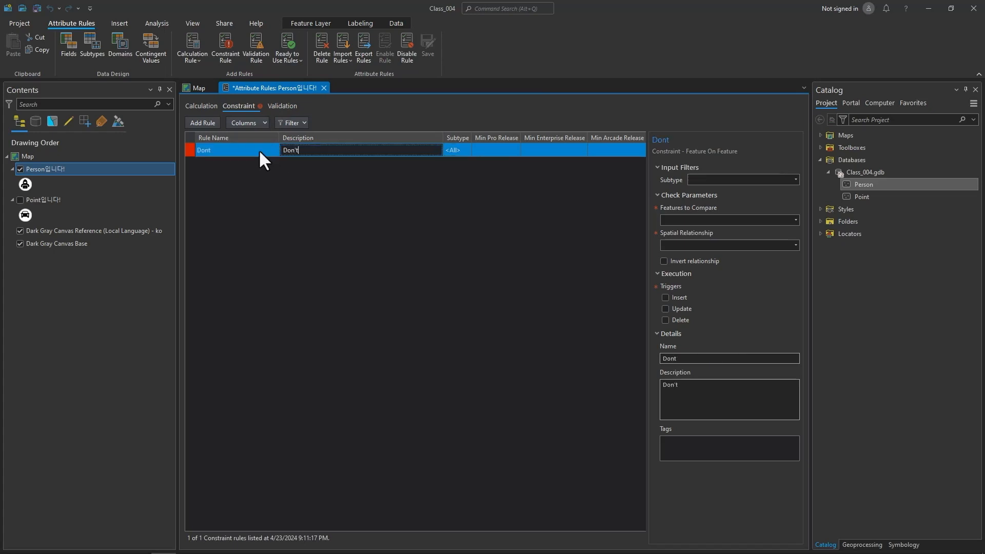
{"action": "type", "text": " draw on top"}
- Set the Subtype input filter of the Dont constraint rule to <All>
{"action": "left_click", "coordinate": [726, 194]}
{"action": "left_click", "coordinate": [743, 180]}
{"action": "left_click", "coordinate": [736, 190]}
{"action": "left_click", "coordinate": [666, 195]}
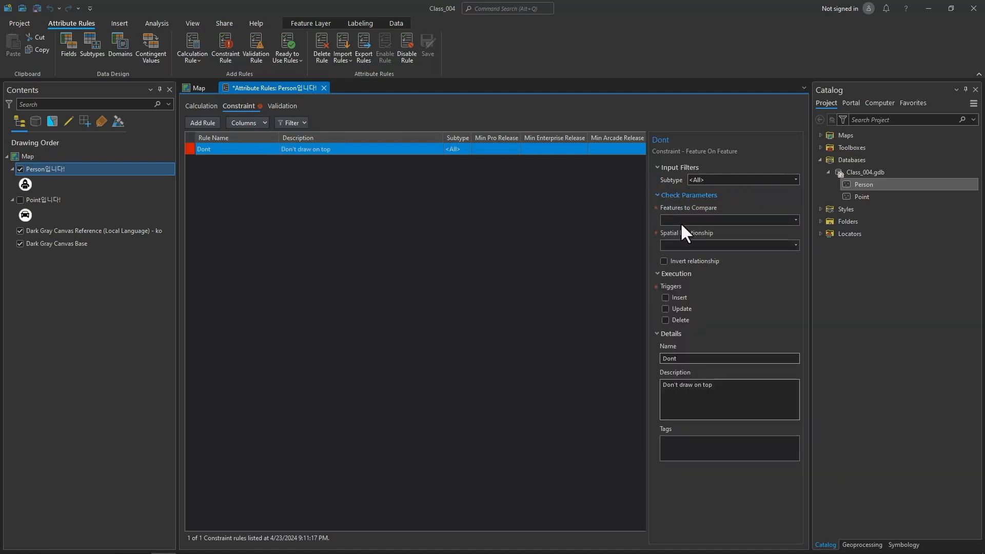
- Set the Dont rule to compare against Person features using the Intersects spatial relationship
{"action": "left_click", "coordinate": [793, 220]}
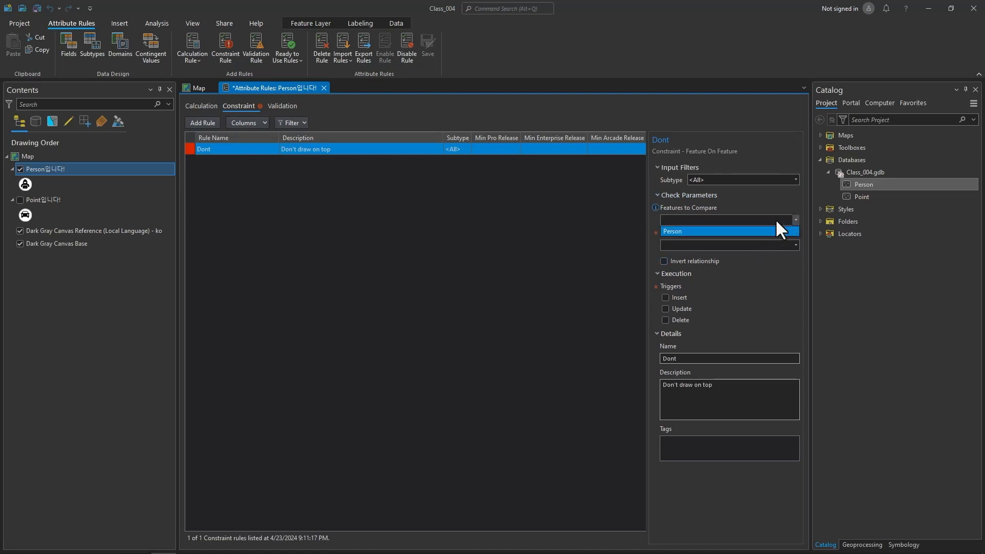
{"action": "left_click", "coordinate": [723, 232]}
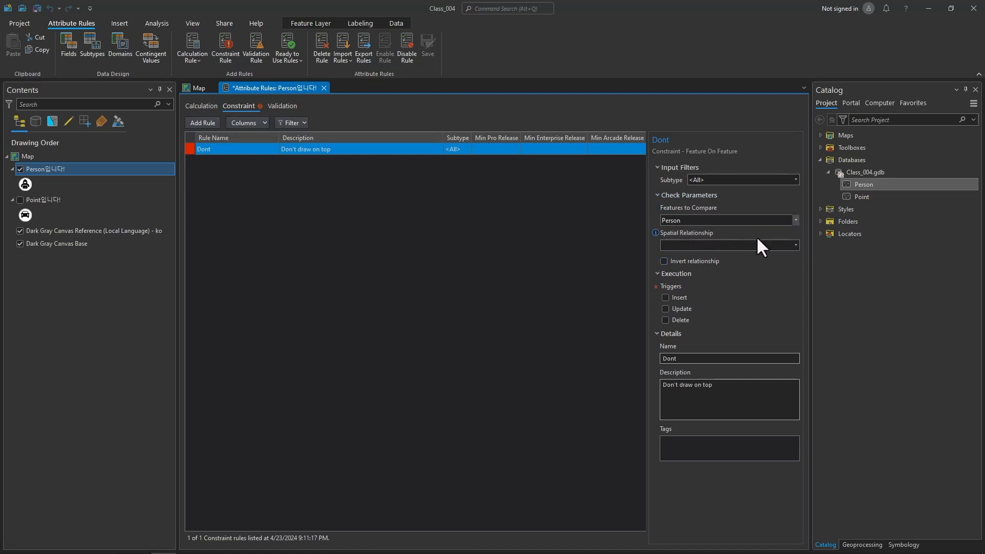
{"action": "left_click", "coordinate": [795, 245]}
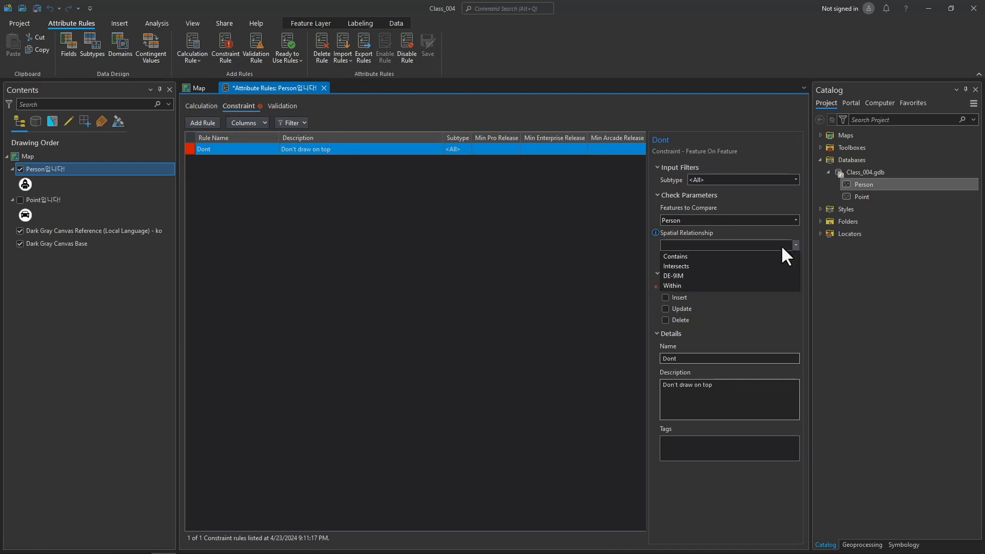
{"action": "left_click", "coordinate": [692, 266]}
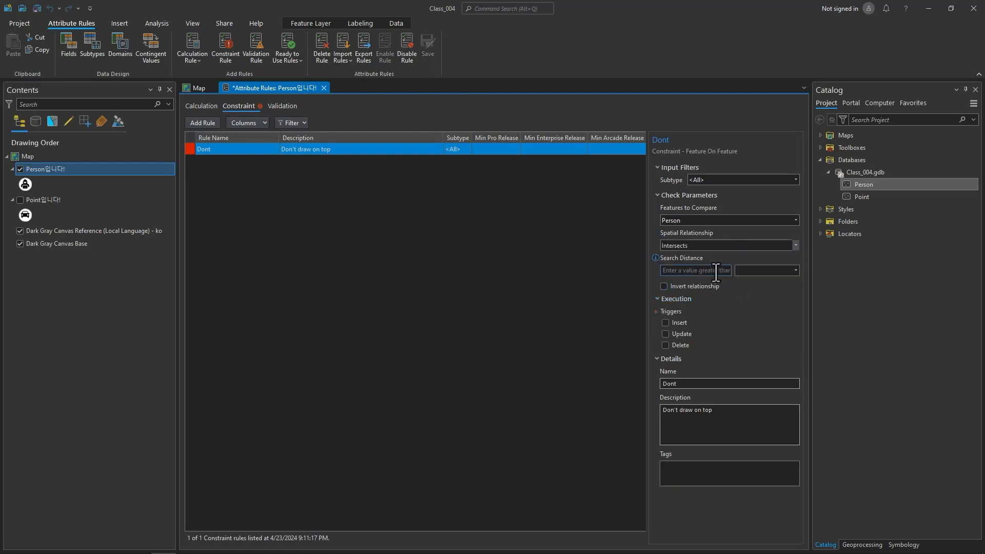
- Give the Dont rule a 100 Kilometers search distance with Insert and Update triggers, save it and close the attribute rules
{"action": "left_click", "coordinate": [795, 270]}
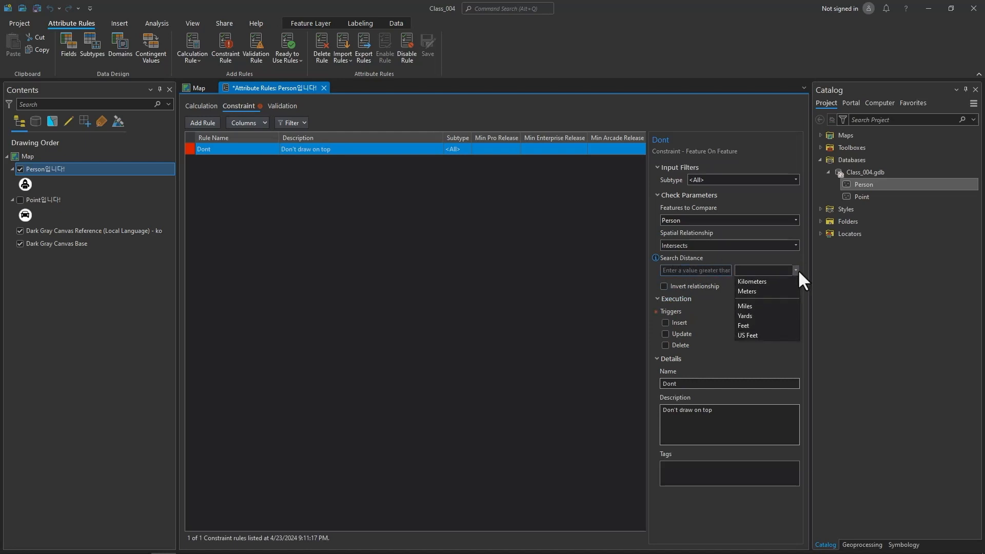
{"action": "left_click", "coordinate": [798, 270]}
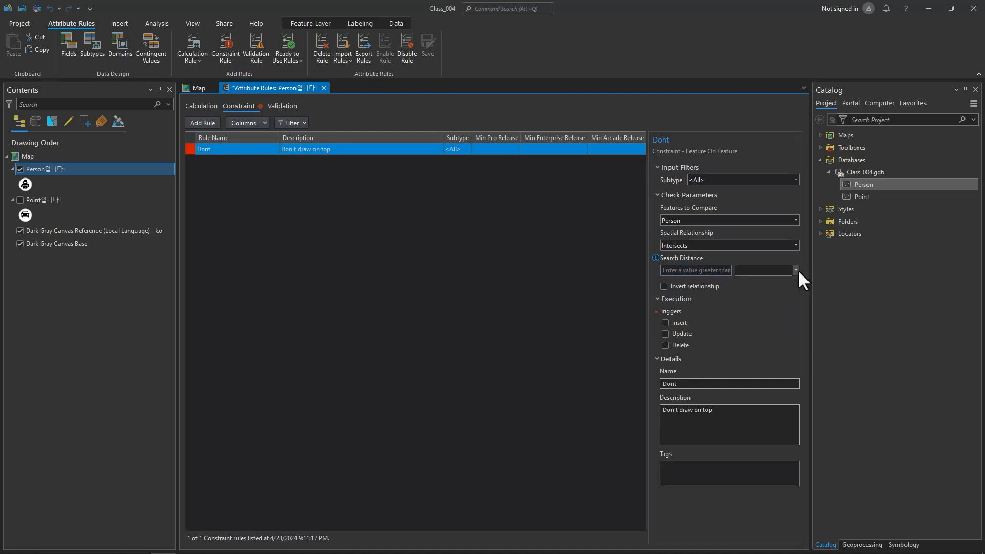
{"action": "left_click", "coordinate": [795, 270]}
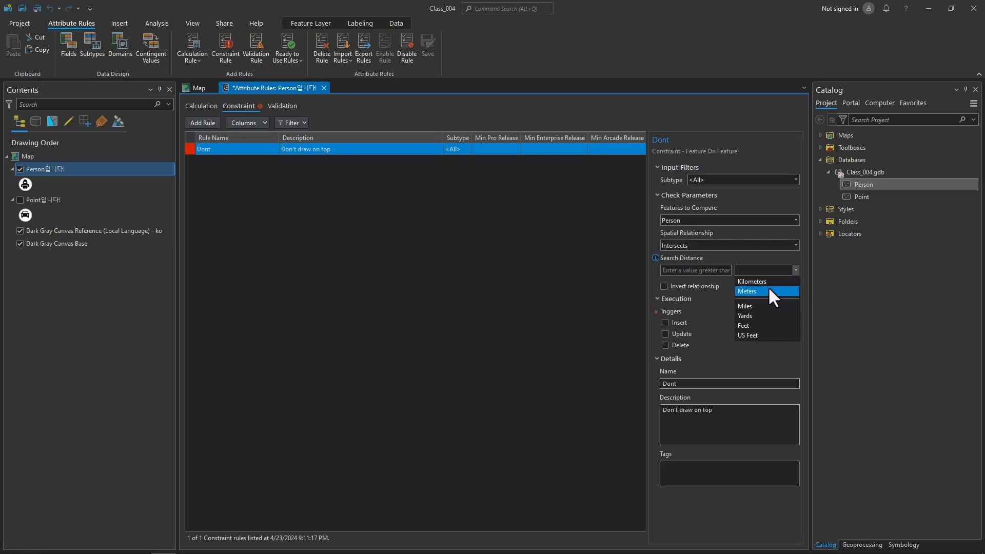
{"action": "left_click", "coordinate": [769, 282]}
{"action": "left_click", "coordinate": [710, 272]}
{"action": "type", "text": "100"}
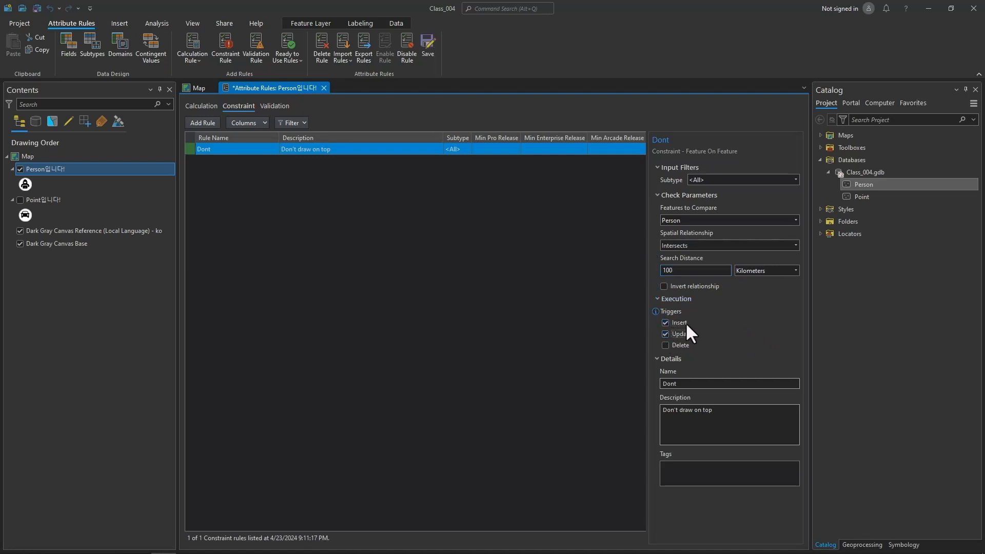
{"action": "left_click", "coordinate": [426, 45]}
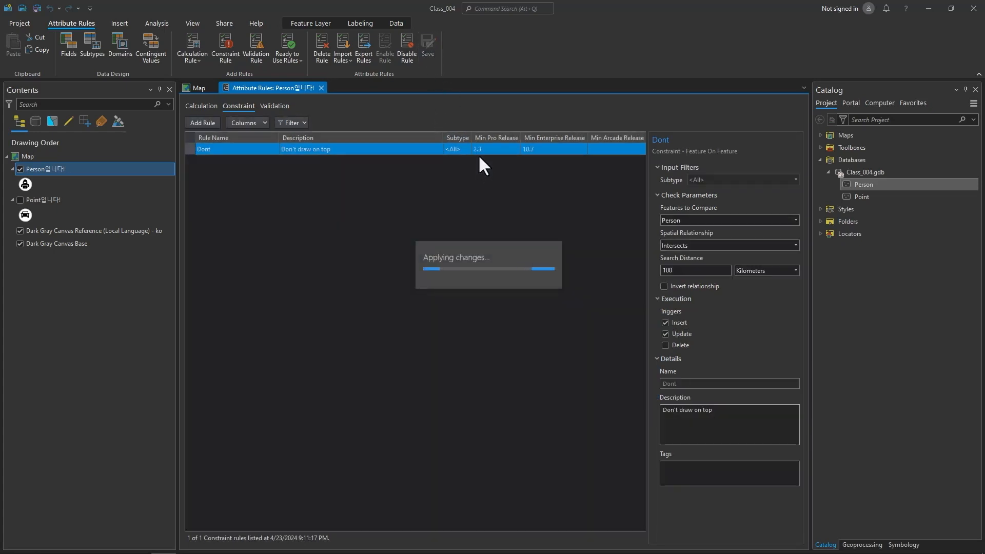
{"action": "left_click", "coordinate": [321, 88]}
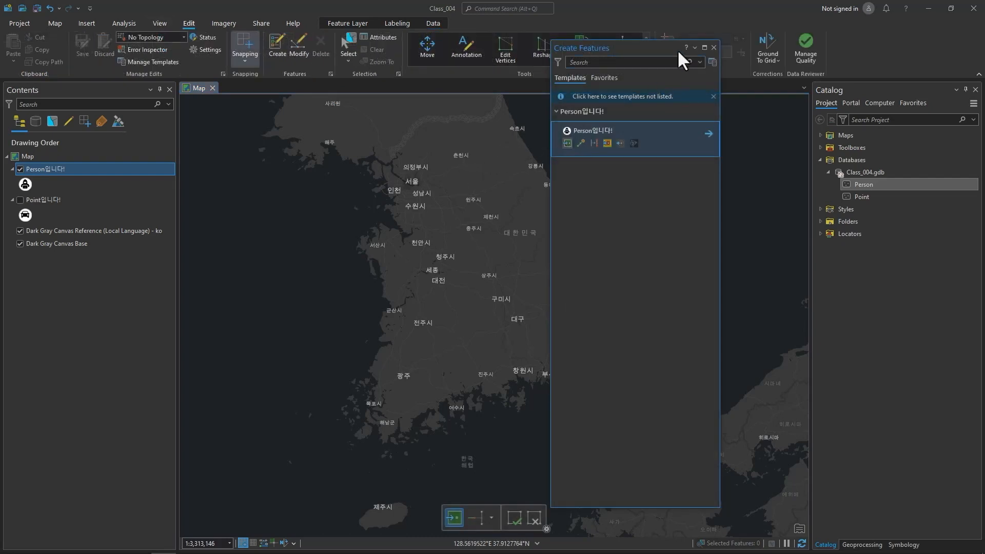
- Turn on the map grid and place a Person입니다! point at the grid intersection on the west coast beside 서산시
{"action": "left_click_drag", "start_coordinate": [677, 50], "coordinate": [763, 54]}
{"action": "left_click", "coordinate": [253, 542]}
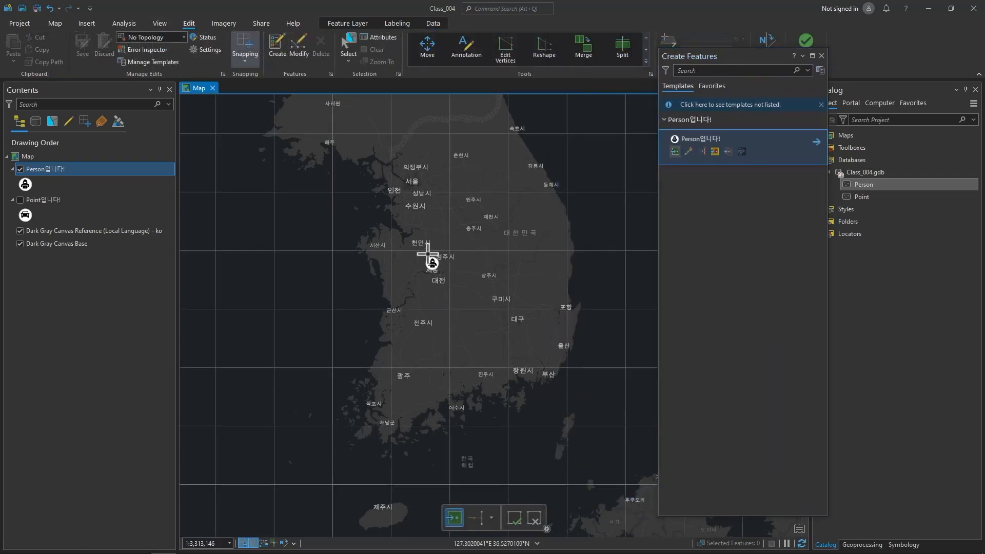
{"action": "left_click", "coordinate": [391, 250]}
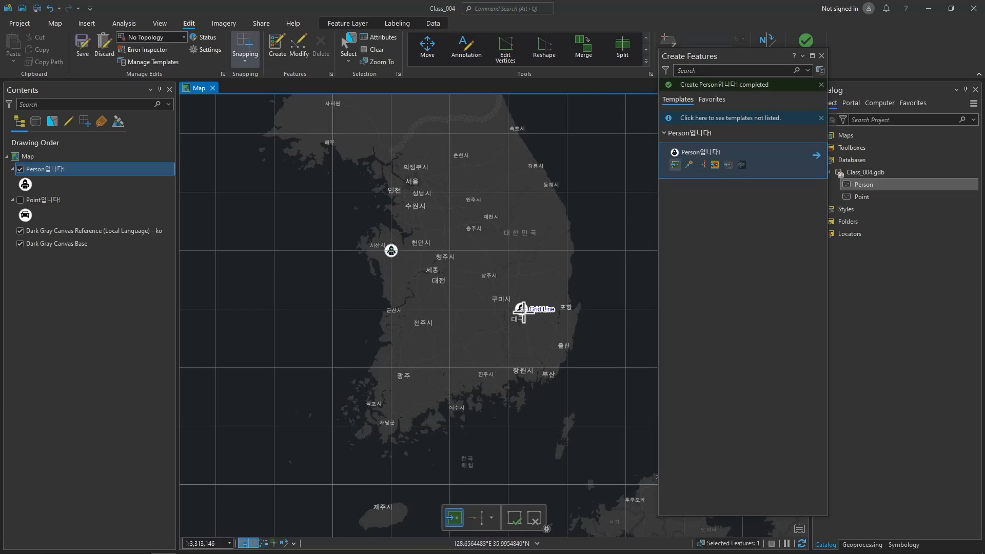
- Test the Dont rule by placing Person입니다! points progressively farther east of the first one along the same grid line
{"action": "left_click", "coordinate": [403, 250]}
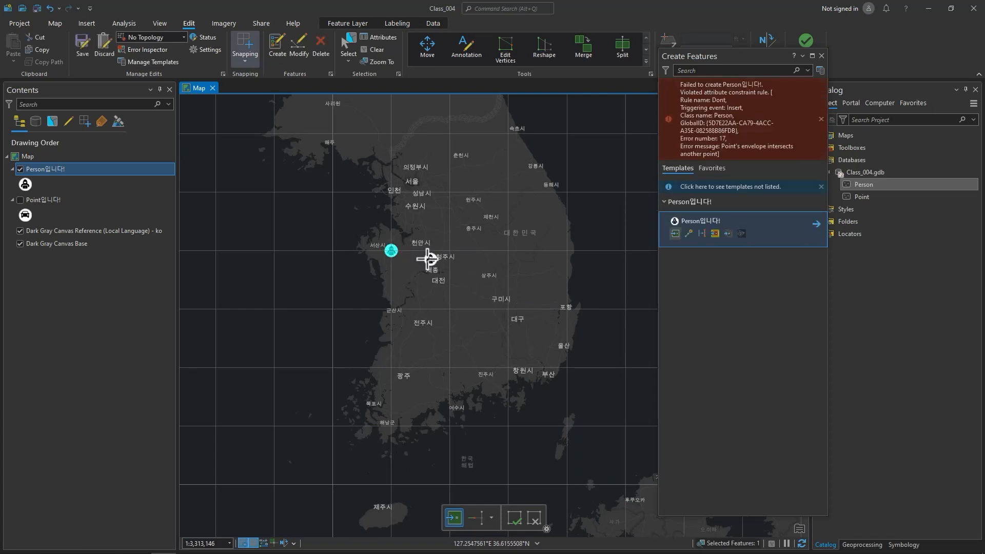
{"action": "left_click", "coordinate": [411, 250]}
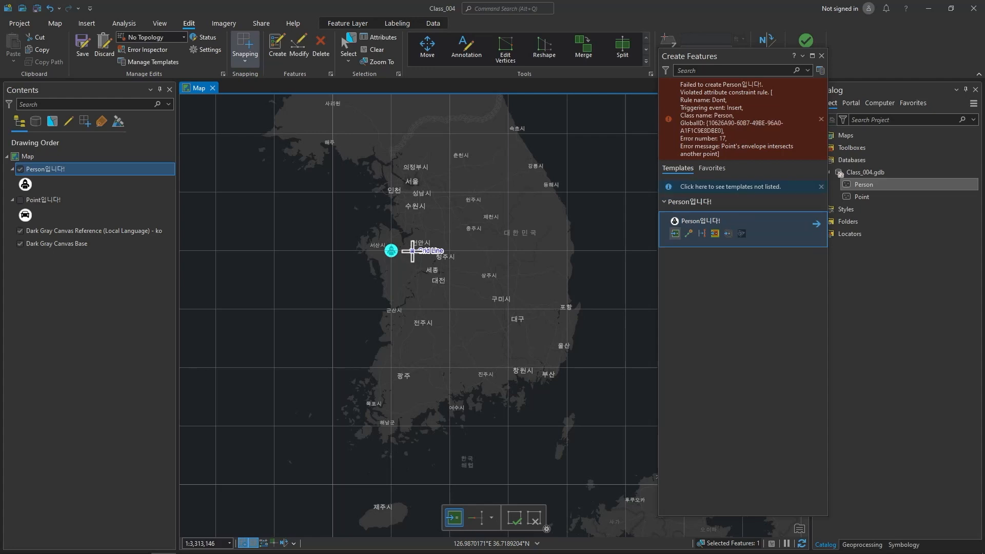
{"action": "left_click", "coordinate": [412, 251]}
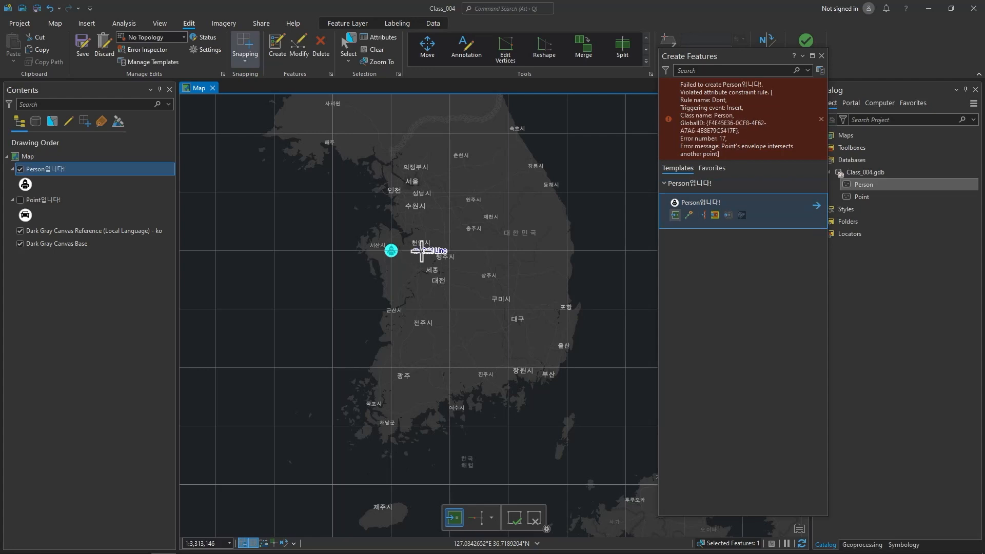
{"action": "left_click", "coordinate": [449, 251]}
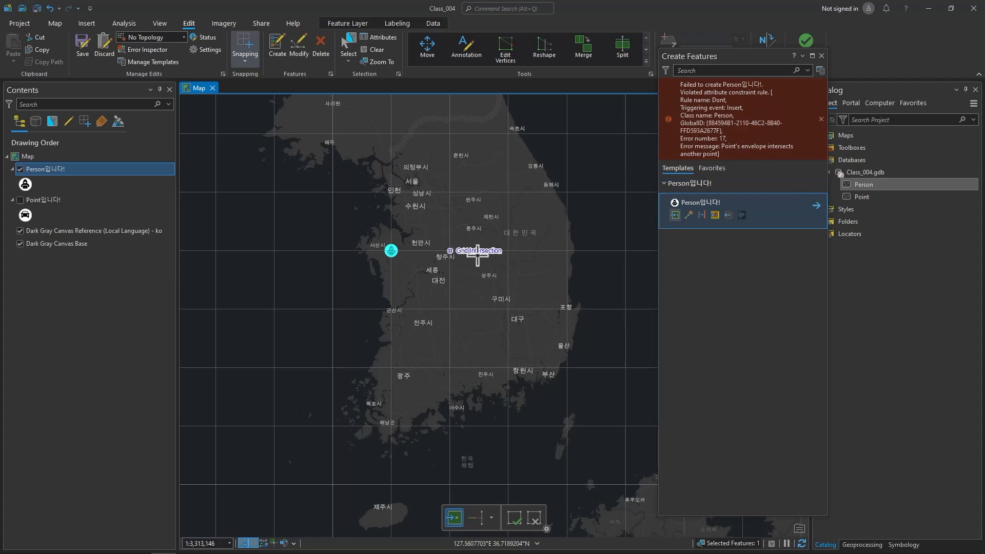
{"action": "left_click", "coordinate": [511, 251]}
- Continue testing with Person입니다! points near 강릉시, at a grid intersection off the northeast coast and in the sea east of the mainland
{"action": "left_click", "coordinate": [522, 177]}
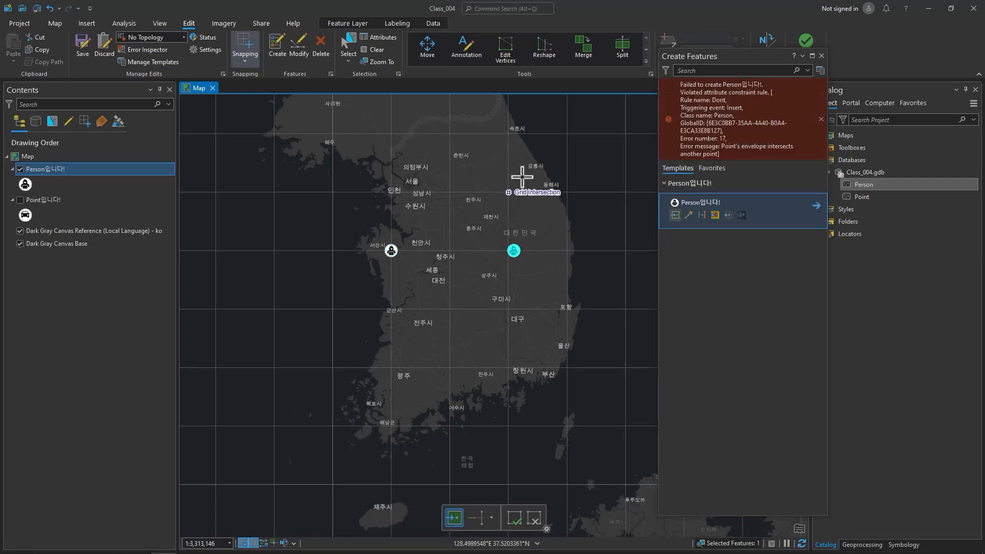
{"action": "left_click", "coordinate": [567, 134]}
{"action": "left_click", "coordinate": [629, 251]}
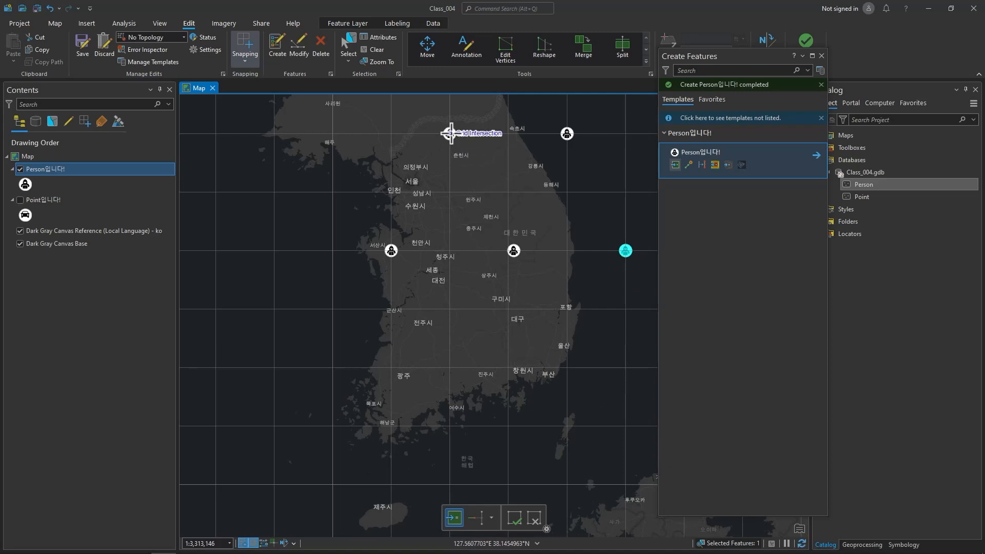
{"action": "left_click", "coordinate": [821, 55]}
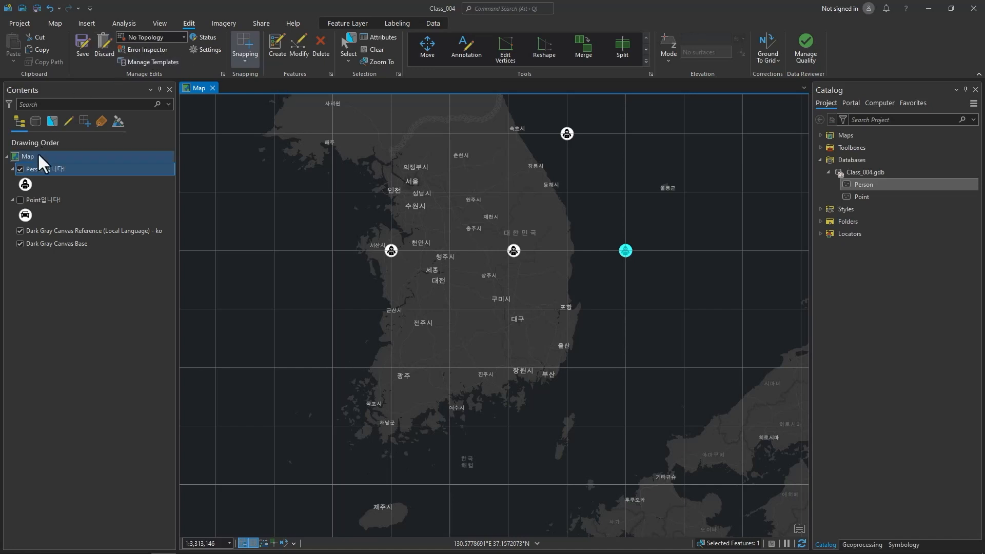
- Save all edits made to the Person입니다! layer
{"action": "right_click", "coordinate": [42, 169]}
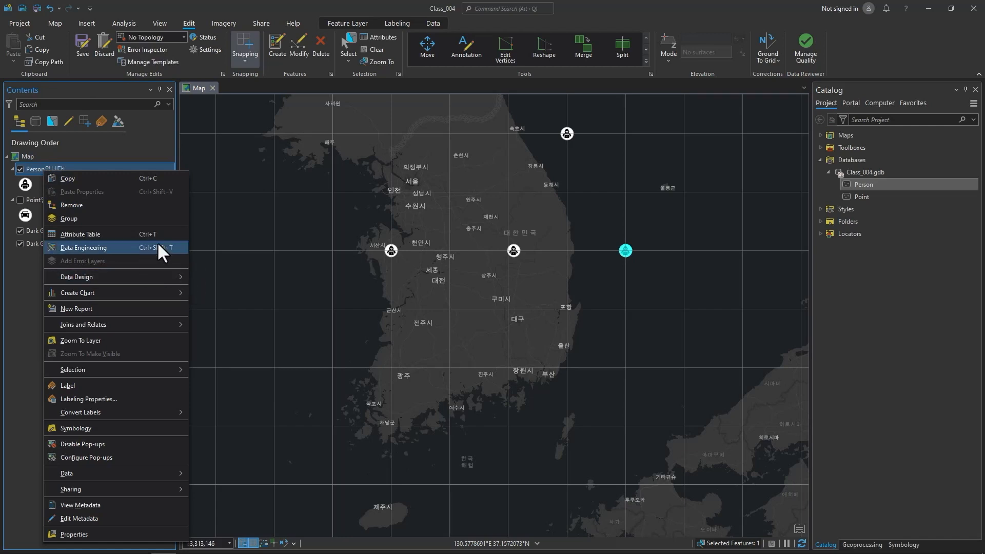
{"action": "left_click", "coordinate": [80, 58]}
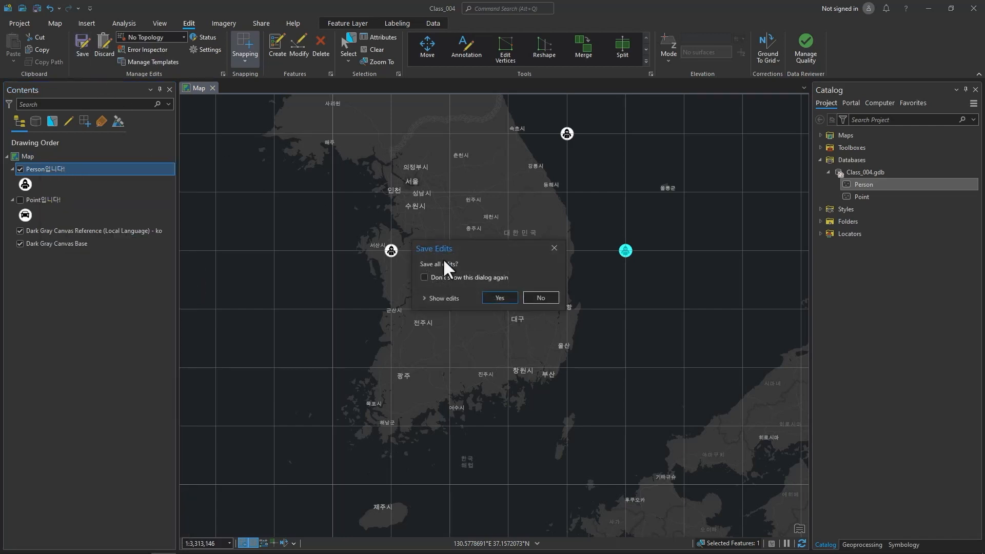
{"action": "left_click", "coordinate": [498, 297]}
- Clear the feature selection and turn off the map grid
{"action": "left_click", "coordinate": [372, 50]}
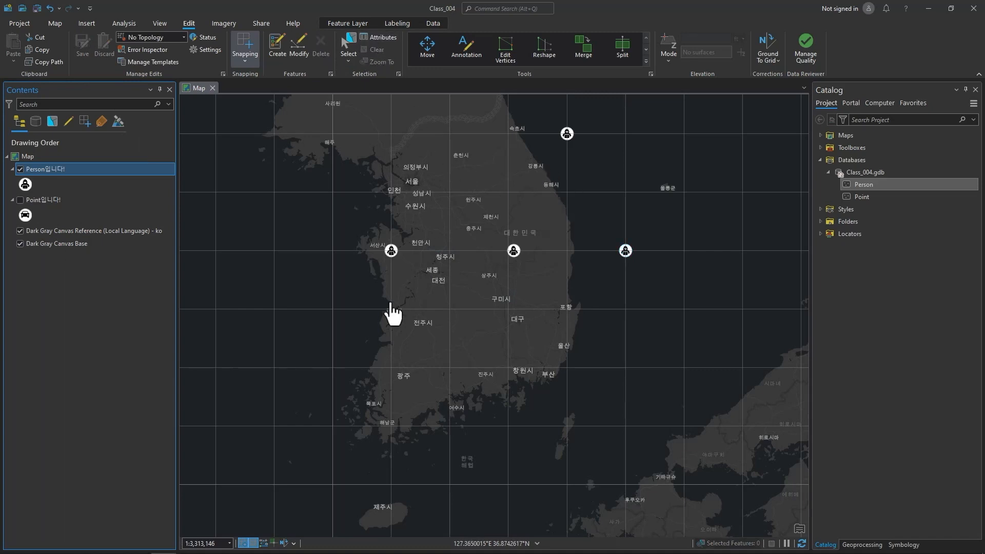
{"action": "left_click", "coordinate": [254, 539]}
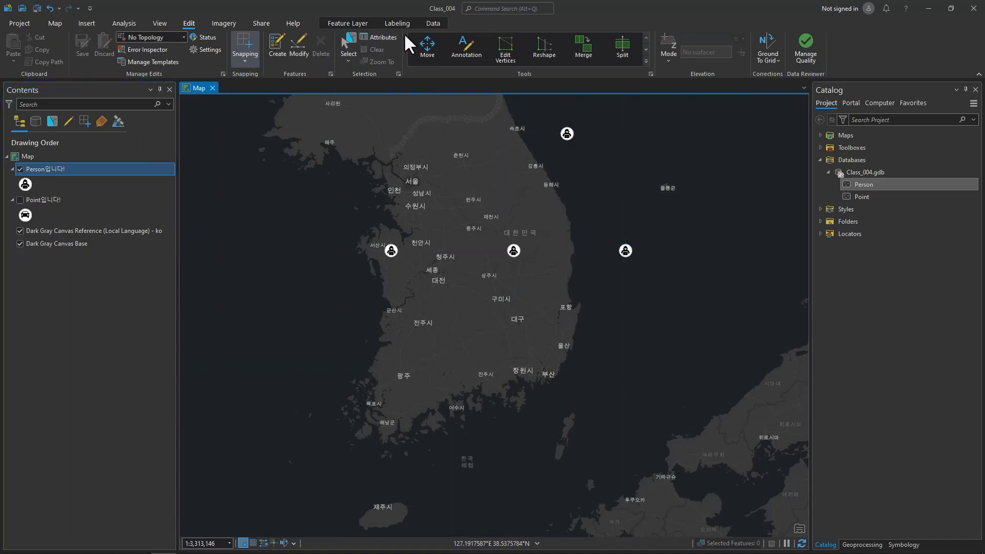
{"action": "left_click", "coordinate": [433, 23]}
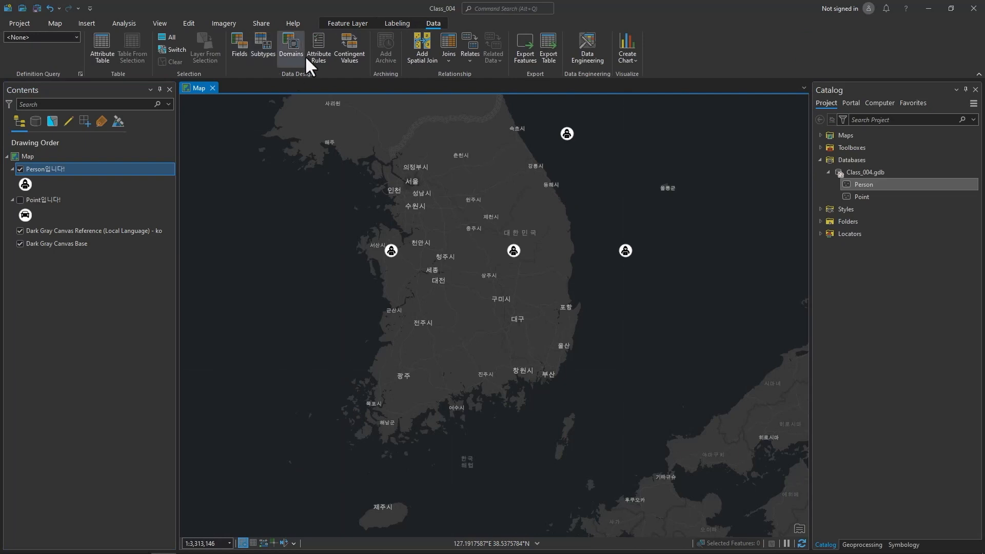
{"action": "left_click", "coordinate": [349, 27]}
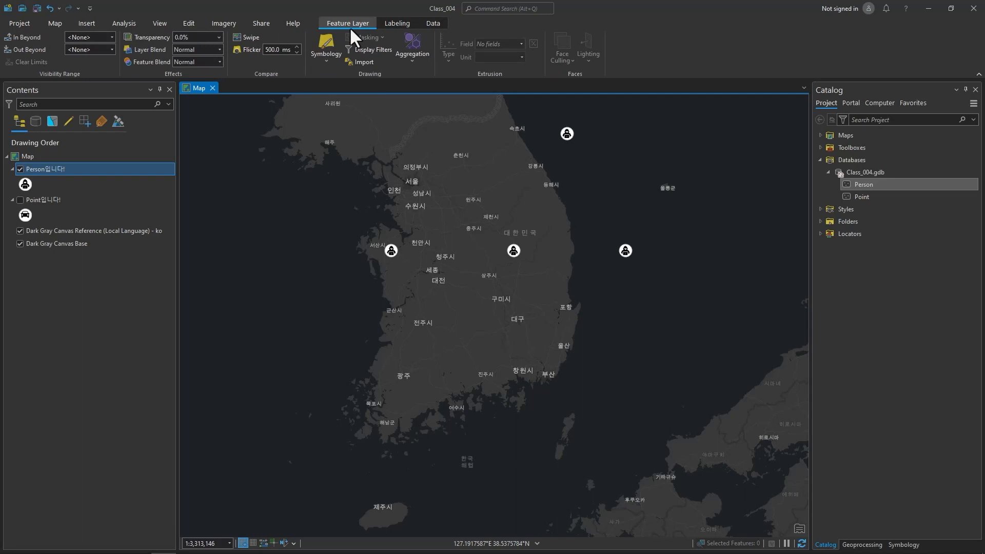
{"action": "left_click", "coordinate": [430, 23]}
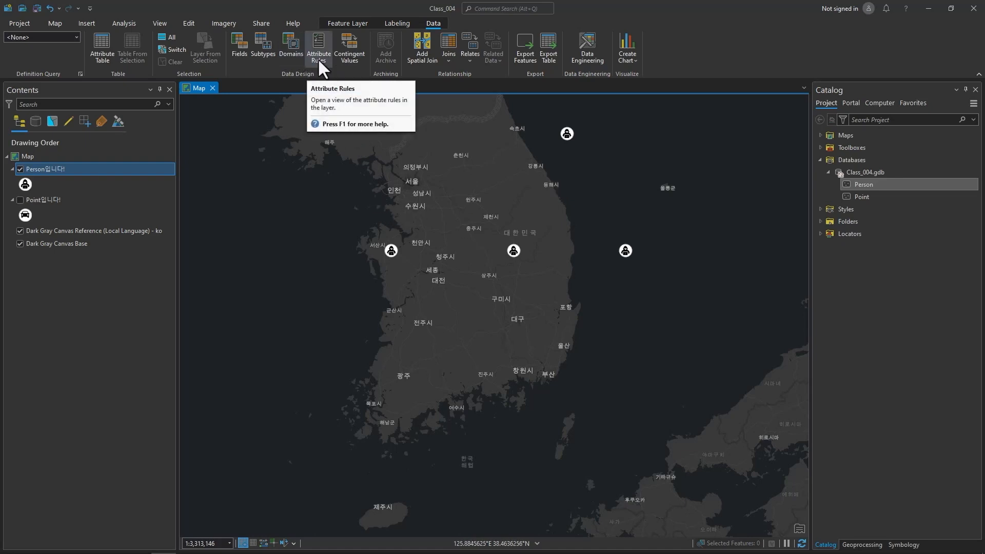
- Review the Height, Weight and BMI values in the Person입니다! attribute table, and close the table
{"action": "right_click", "coordinate": [87, 169]}
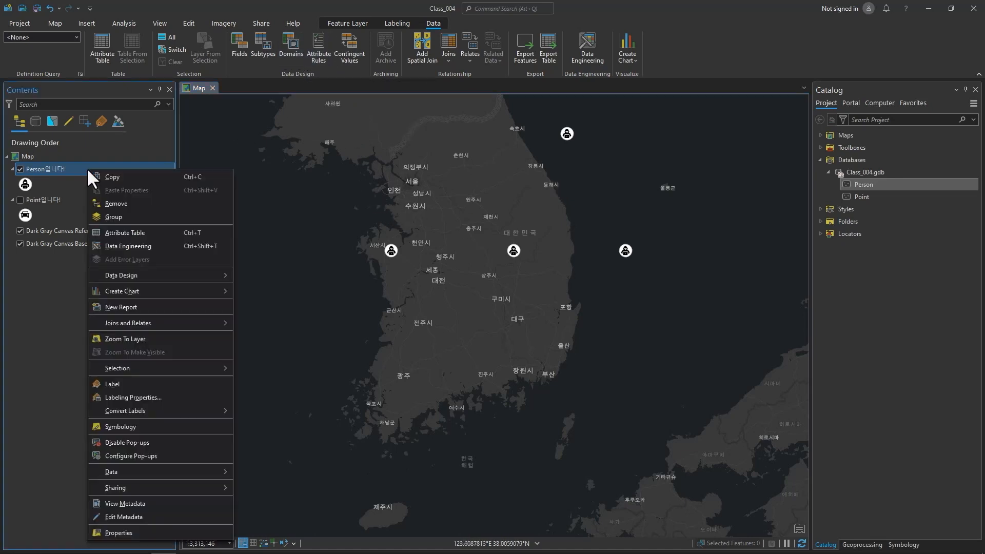
{"action": "left_click", "coordinate": [180, 236]}
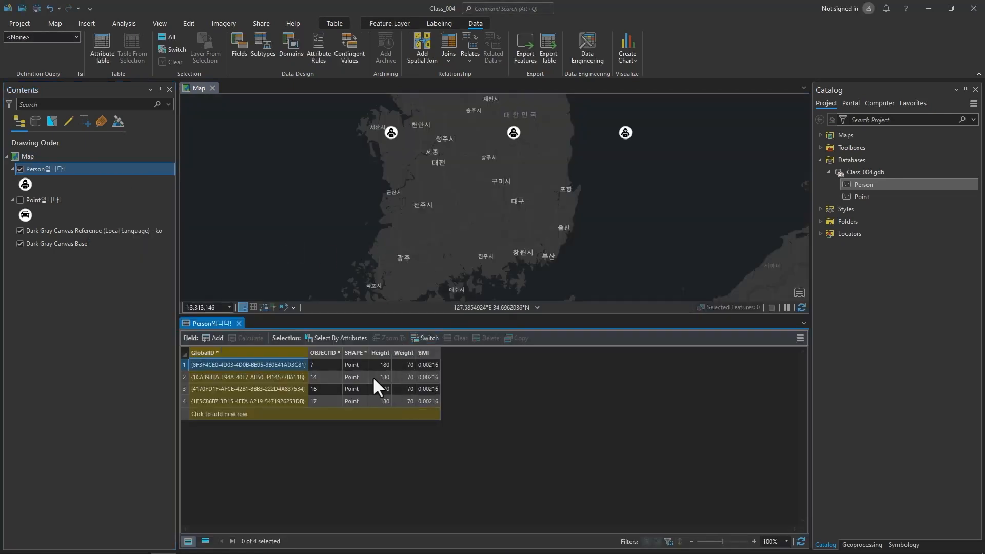
{"action": "left_click", "coordinate": [239, 323]}
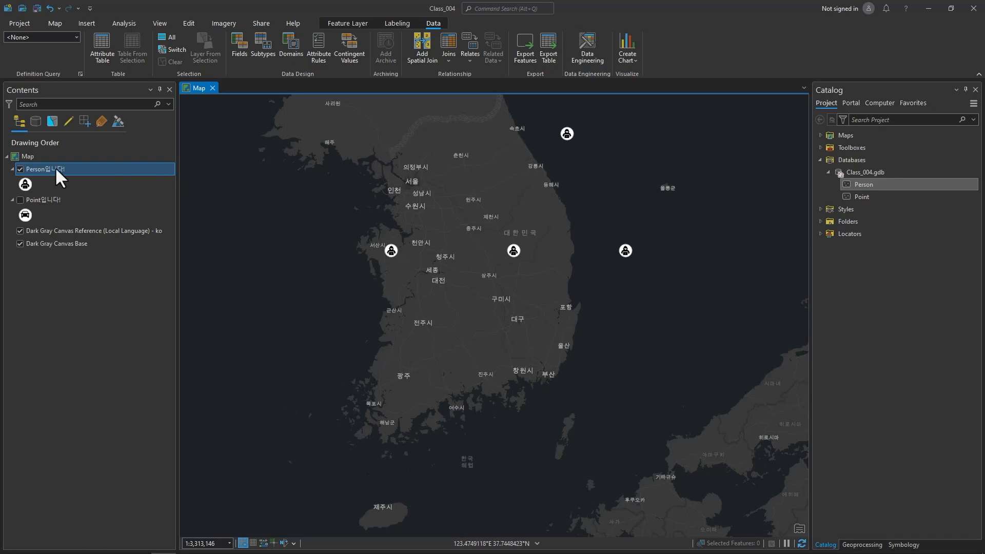
- Hide the Person입니다! layer and collapse the legends of the Person입니다! and Point입니다! layers
{"action": "left_click", "coordinate": [20, 169]}
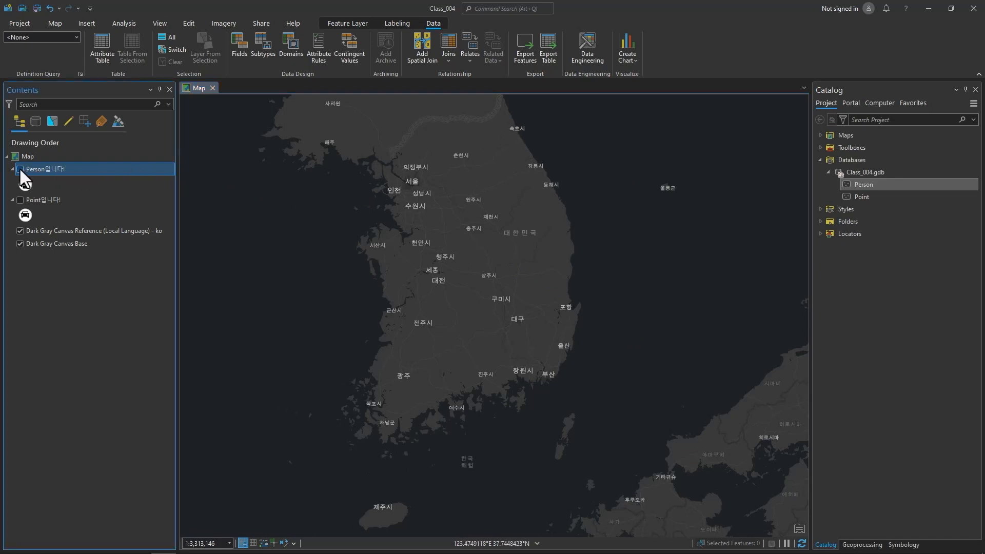
{"action": "left_click", "coordinate": [12, 169]}
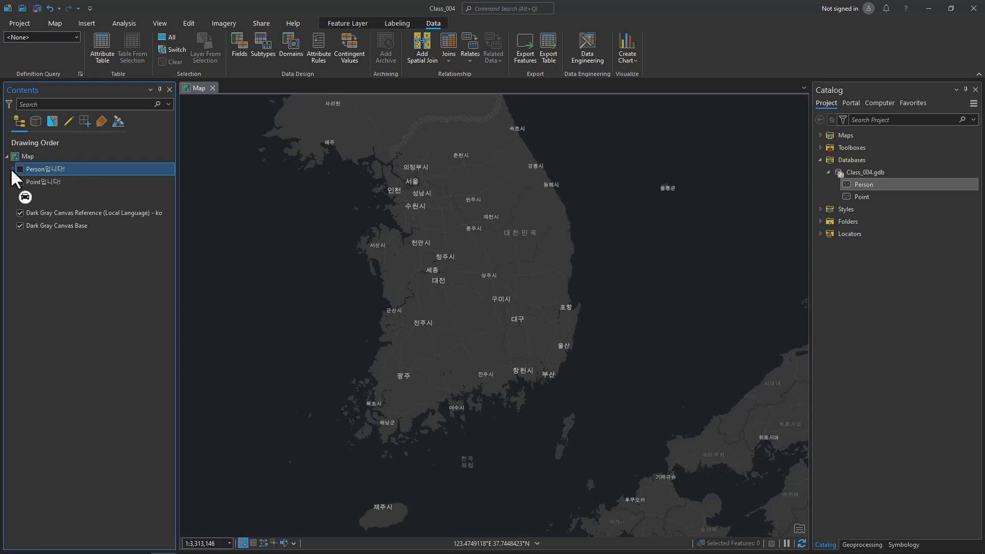
{"action": "left_click", "coordinate": [12, 181]}
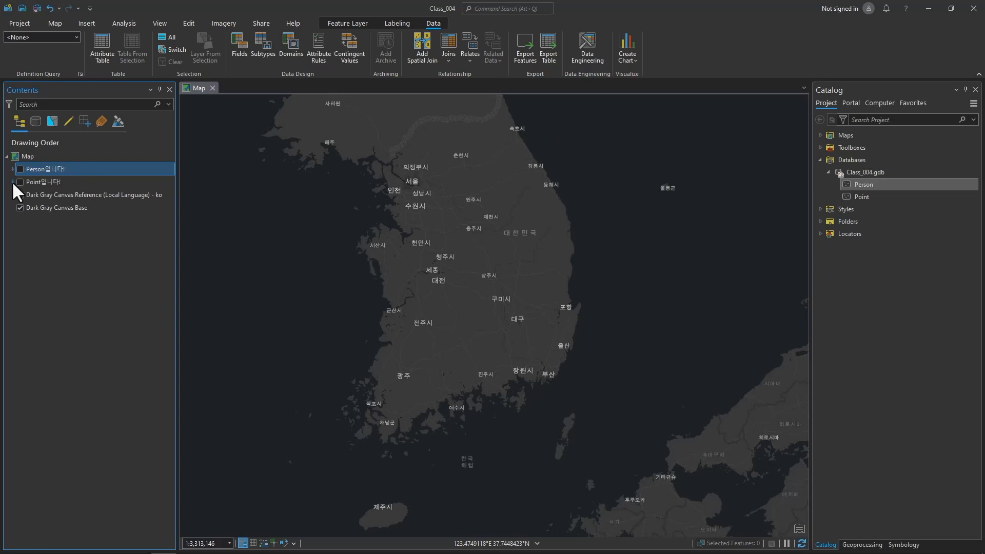